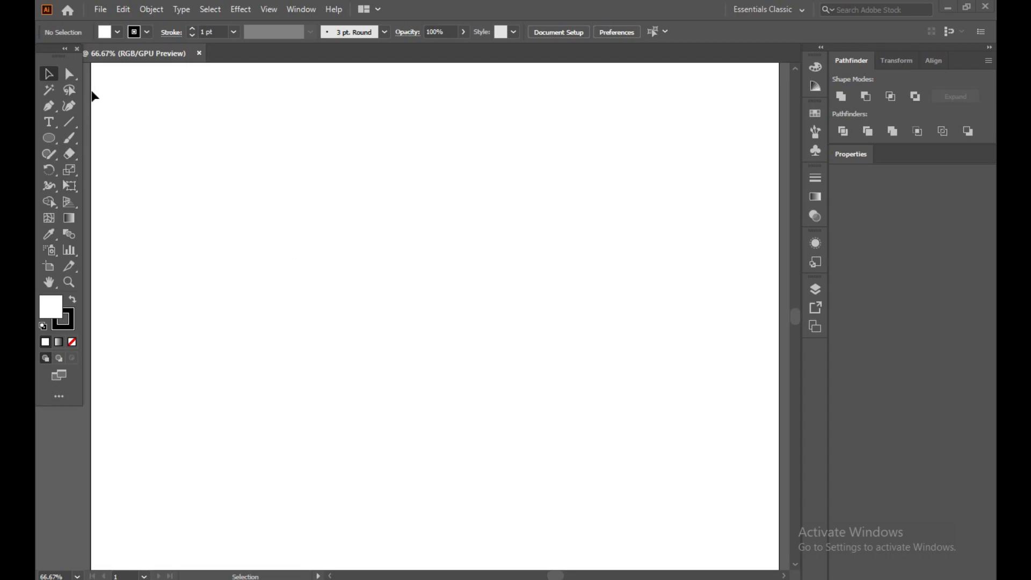
# Step: Draw a six-sided polygon with a 200 px radius in the upper middle of the artboard
pyautogui.click(50, 140)
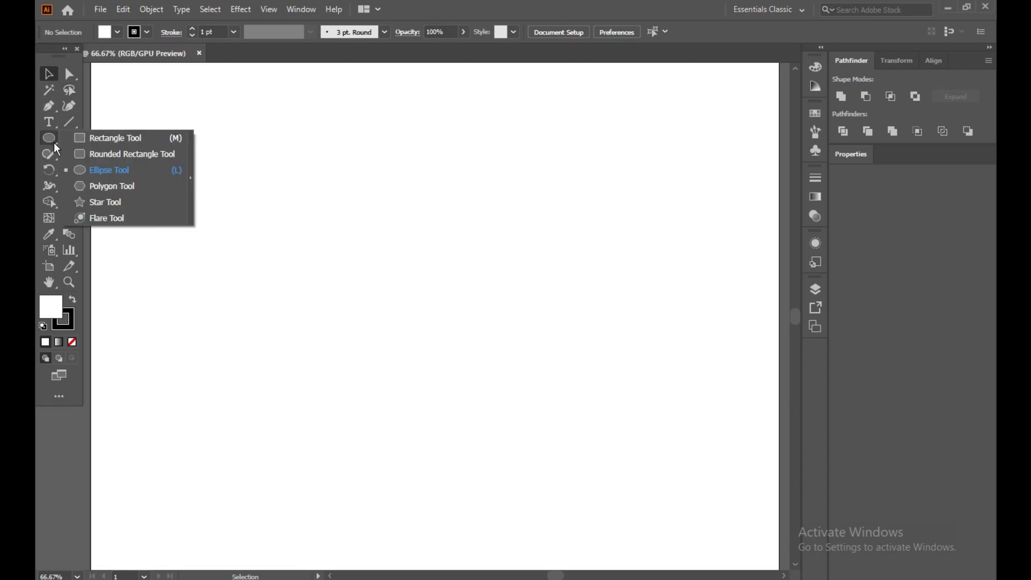
pyautogui.click(114, 183)
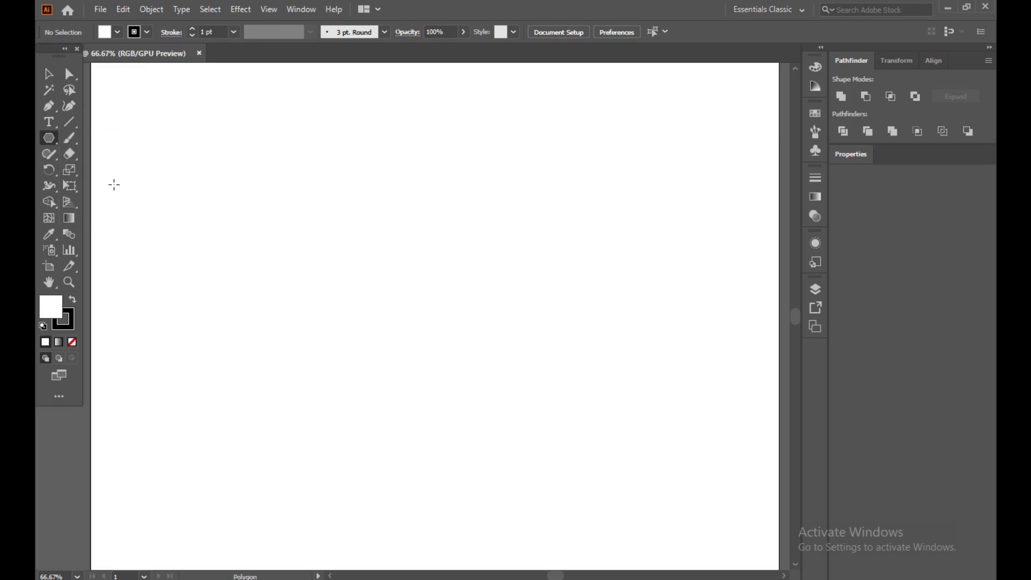
pyautogui.click(419, 266)
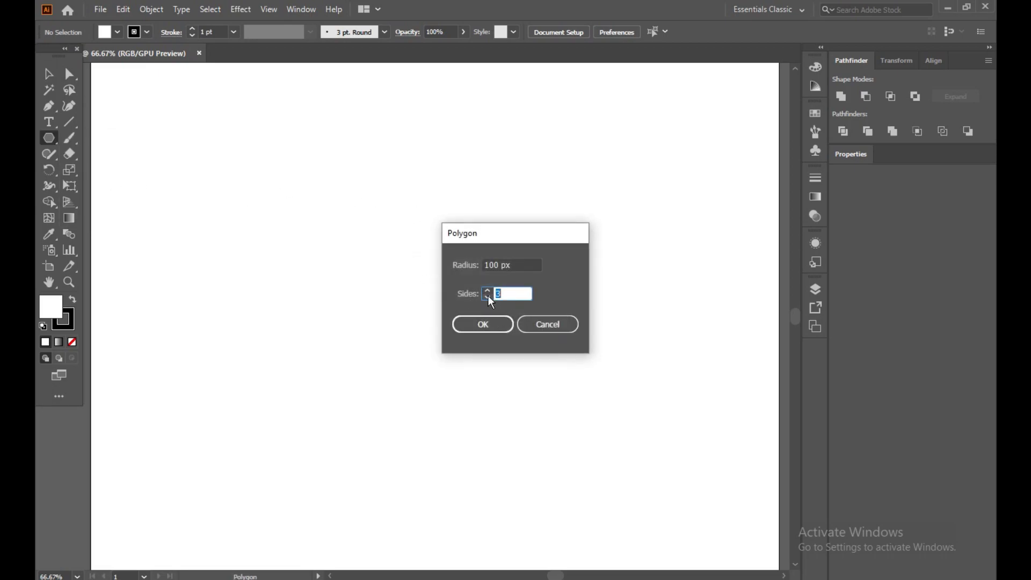
pyautogui.write('6')
pyautogui.click(491, 266)
pyautogui.click(491, 267)
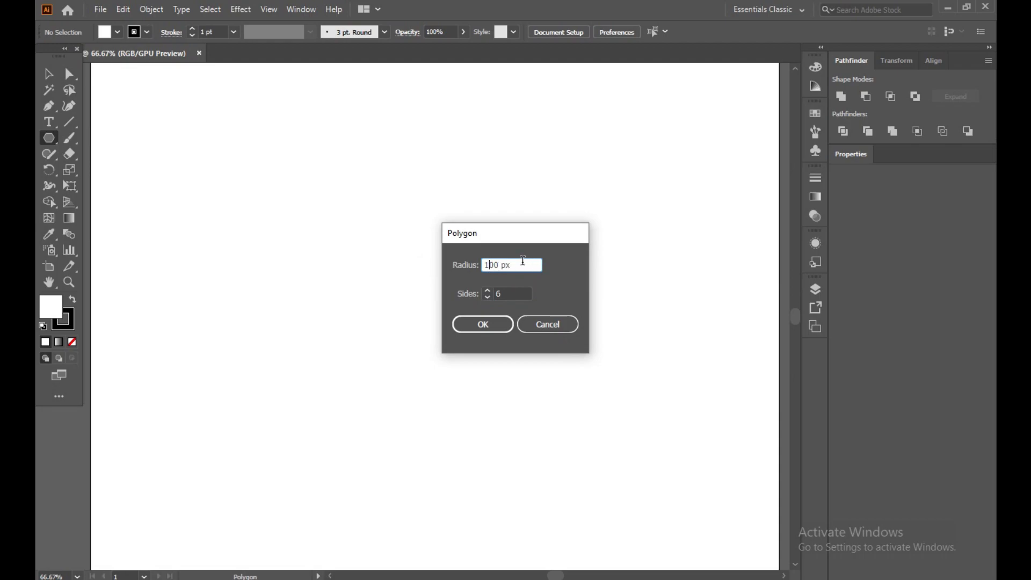
pyautogui.write('2')
pyautogui.press('Delete')
pyautogui.press('Return')
# Step: Remove the fill from the hexagon, keeping its black outline
pyautogui.click(46, 70)
pyautogui.click(326, 208)
pyautogui.moveTo(252, 157); pyautogui.dragTo(532, 304)
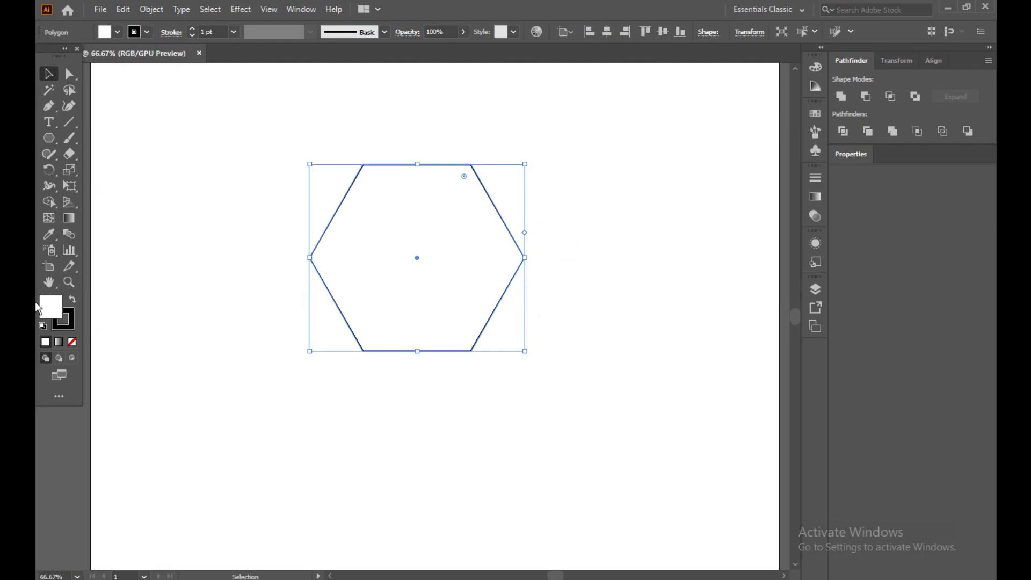
pyautogui.click(73, 342)
pyautogui.click(507, 322)
# Step: Rotate the hexagon so that one of its corners points straight up
pyautogui.moveTo(290, 192); pyautogui.dragTo(528, 351)
pyautogui.moveTo(527, 354); pyautogui.dragTo(519, 201)
pyautogui.click(710, 273)
pyautogui.moveTo(247, 171); pyautogui.dragTo(476, 338)
pyautogui.click(603, 320)
# Step: Draw a three-sided polygon with a 50 px radius inside the hexagon, near its centre
pyautogui.click(53, 140)
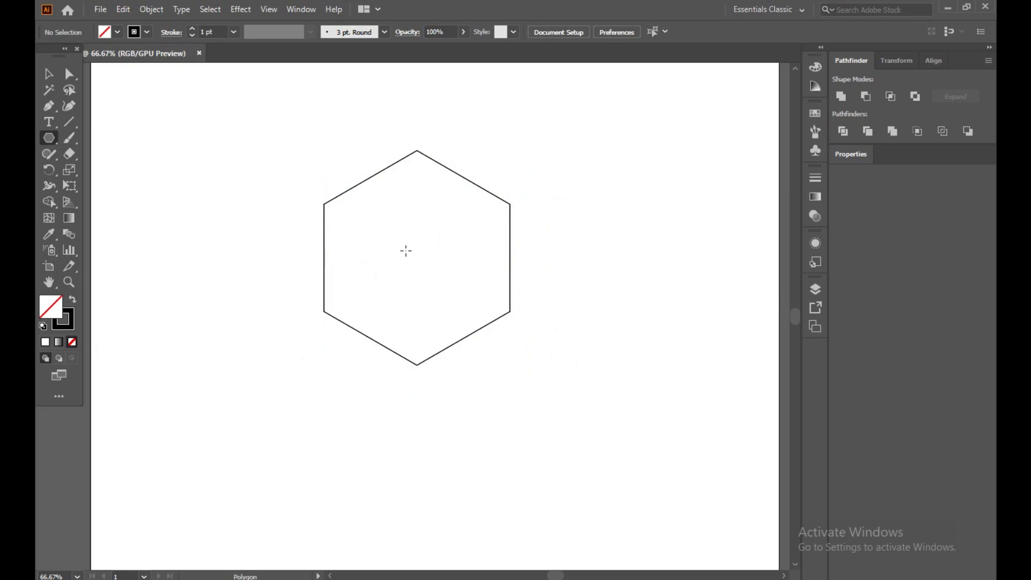
pyautogui.click(407, 251)
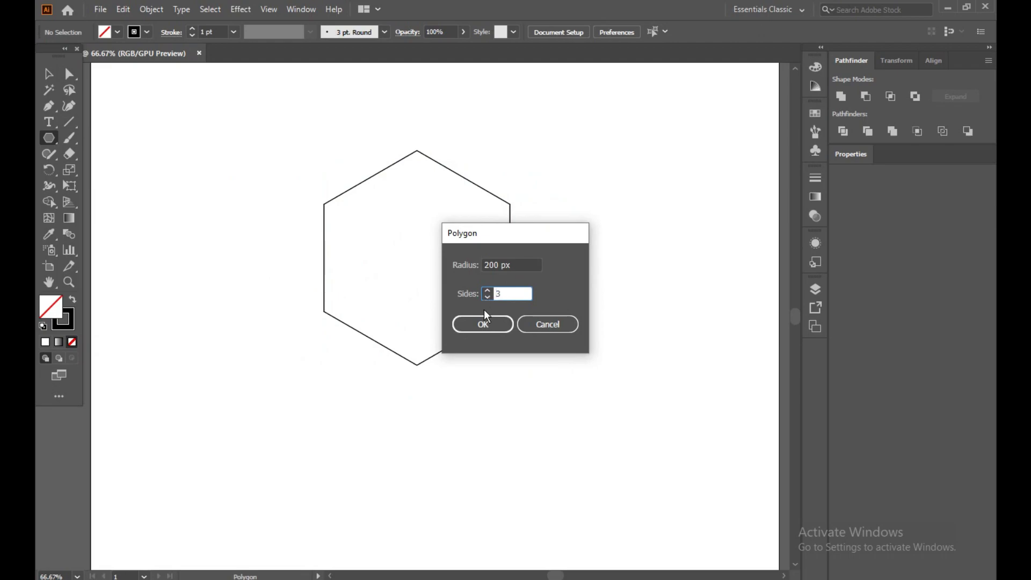
pyautogui.click(488, 265)
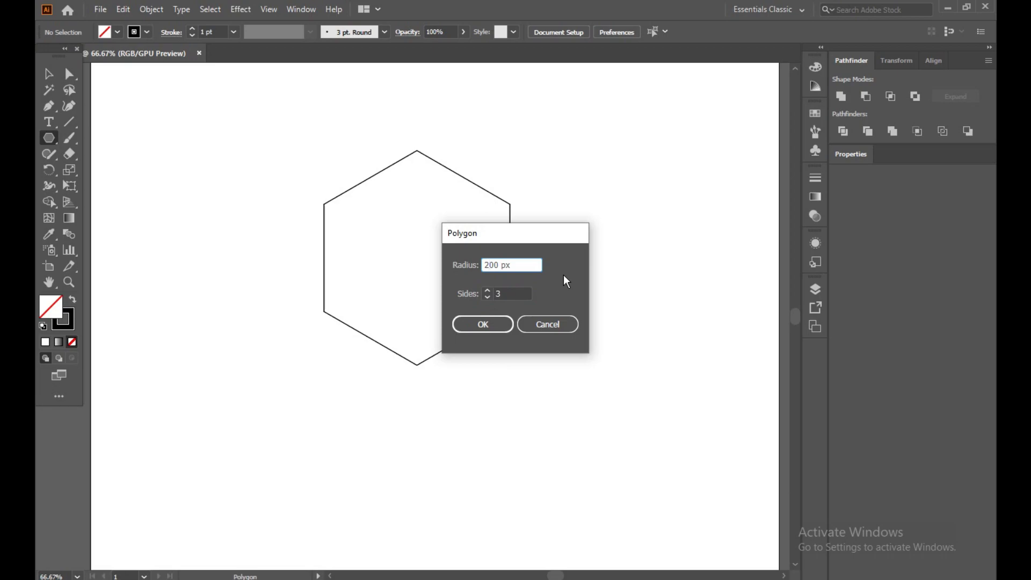
pyautogui.press('BackSpace')
pyautogui.press('BackSpace')
pyautogui.write('5')
pyautogui.press('Return')
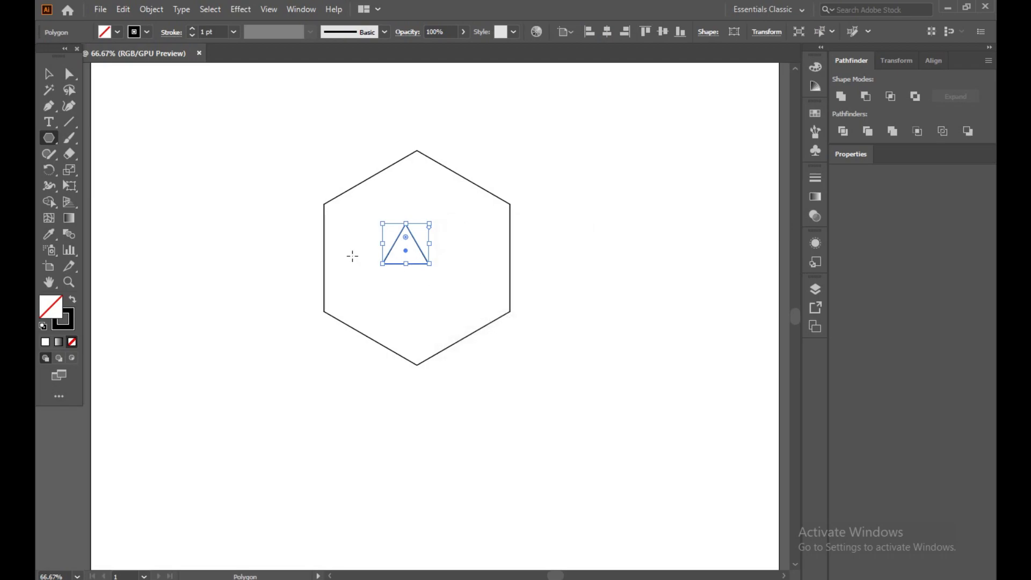
pyautogui.click(52, 74)
pyautogui.click(179, 144)
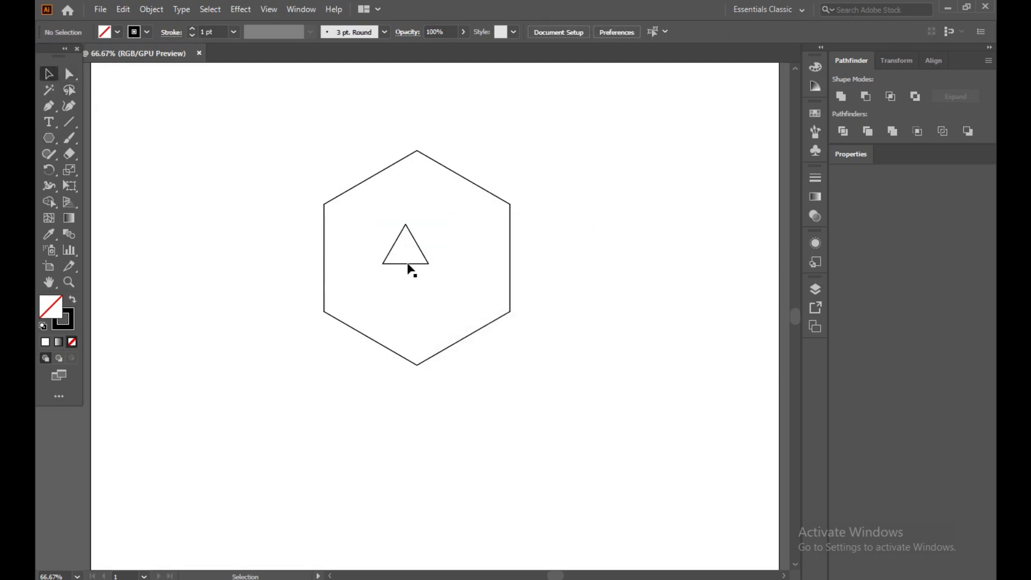
# Step: Enlarge the triangle slightly and rotate it 180° so that it points down
pyautogui.click(427, 263)
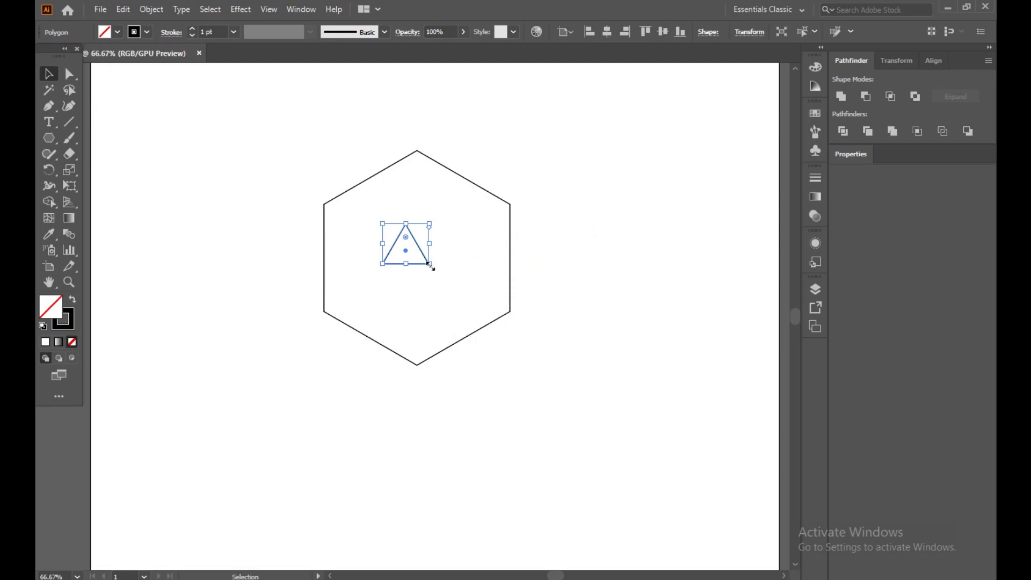
pyautogui.moveTo(430, 266); pyautogui.dragTo(453, 285)
pyautogui.click(546, 284)
pyautogui.moveTo(256, 160); pyautogui.dragTo(536, 354)
pyautogui.click(474, 272)
pyautogui.click(444, 269)
pyautogui.moveTo(459, 291); pyautogui.dragTo(376, 215)
# Step: Align the hexagon's vertical centre to the triangle, using the triangle as the key object
pyautogui.moveTo(290, 142); pyautogui.dragTo(539, 358)
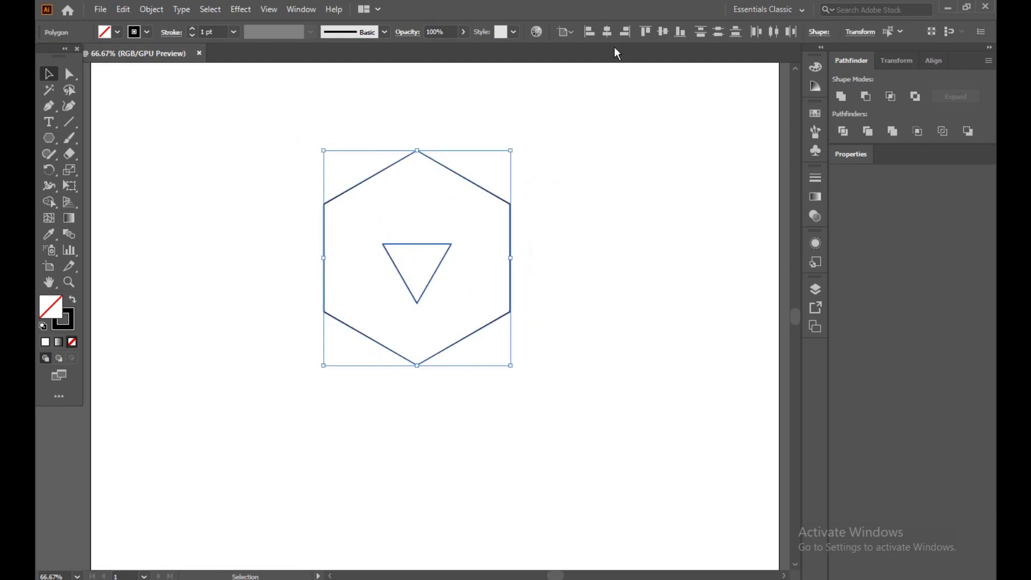
pyautogui.click(572, 32)
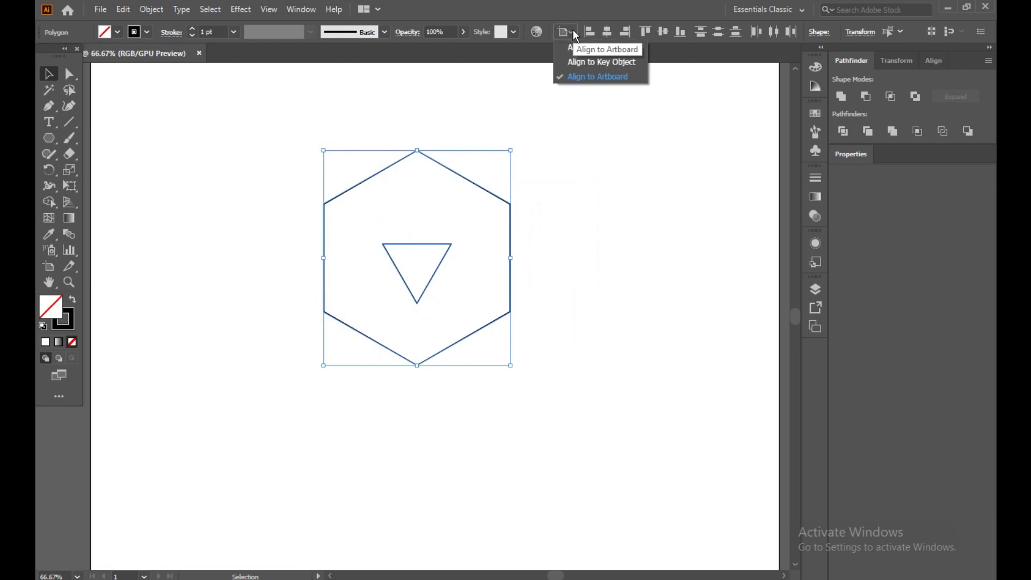
pyautogui.click(587, 62)
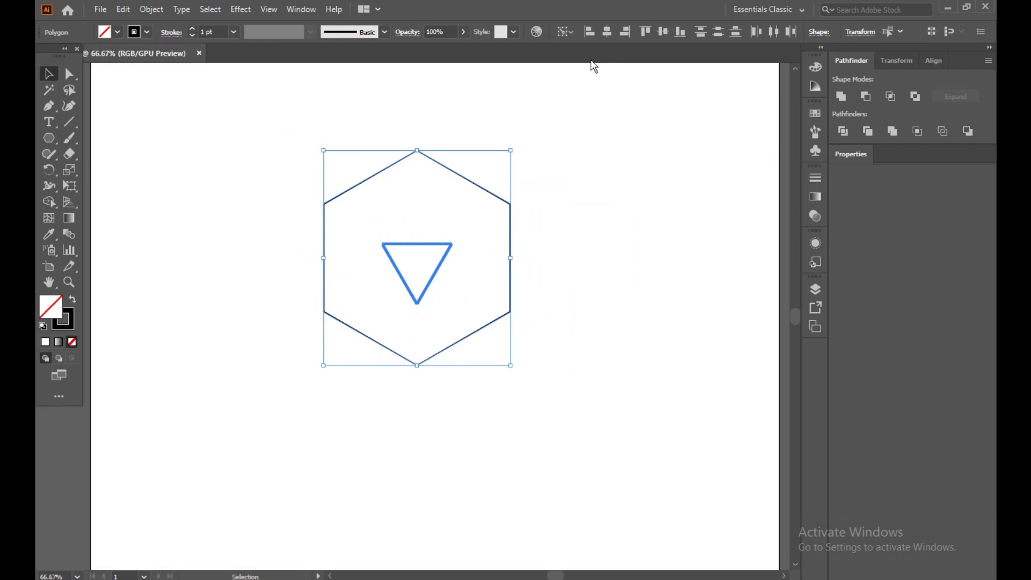
pyautogui.click(670, 33)
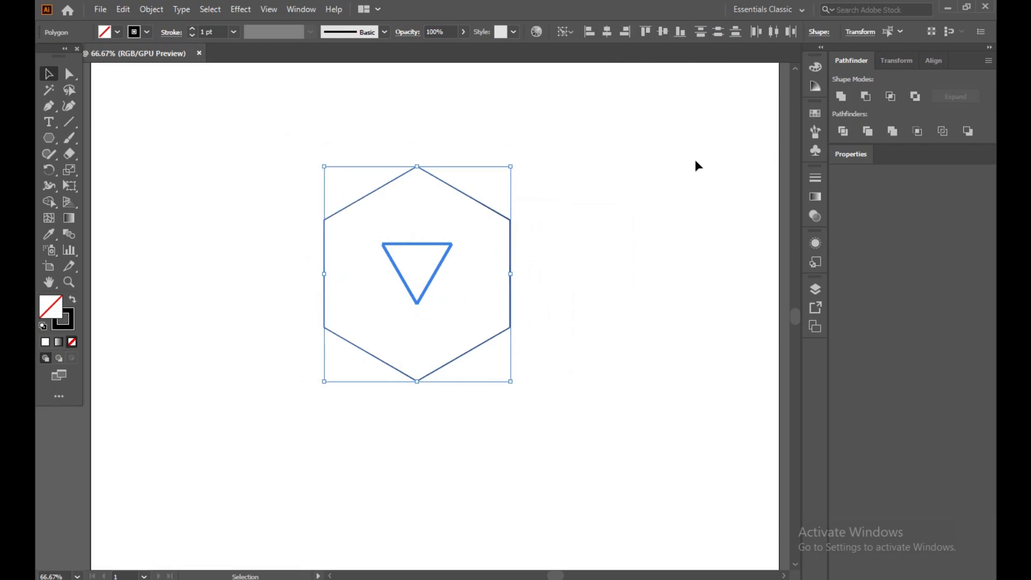
pyautogui.click(599, 314)
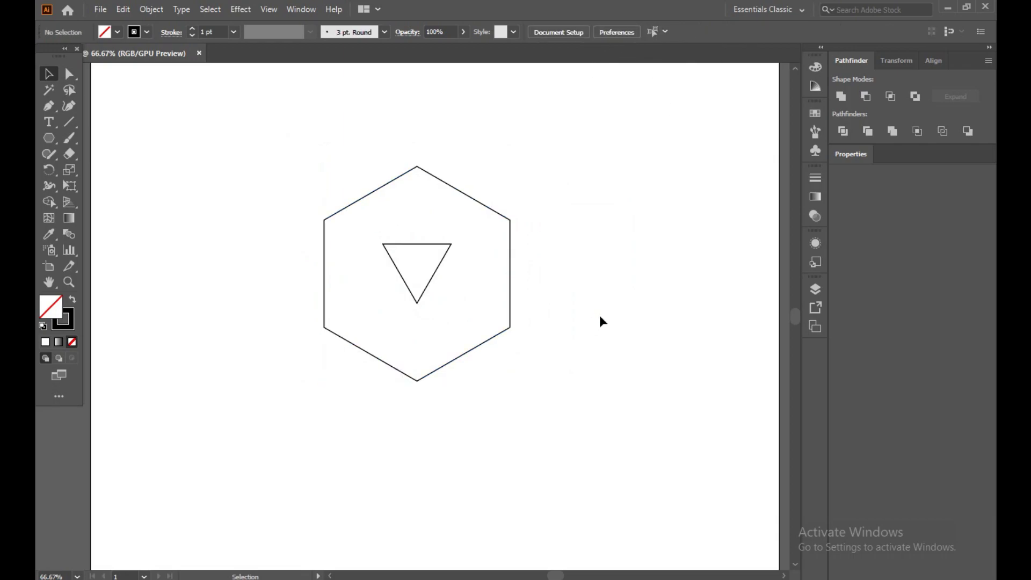
# Step: Move the triangle slightly down inside the hexagon and scale it up a little
pyautogui.click(412, 242)
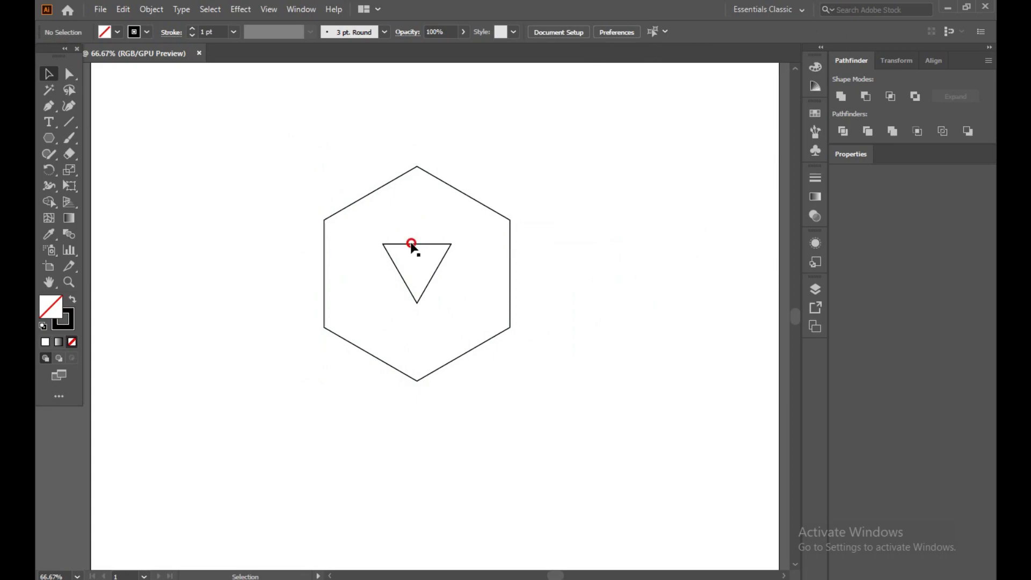
pyautogui.click(425, 297)
pyautogui.moveTo(427, 294); pyautogui.dragTo(427, 299)
pyautogui.click(593, 291)
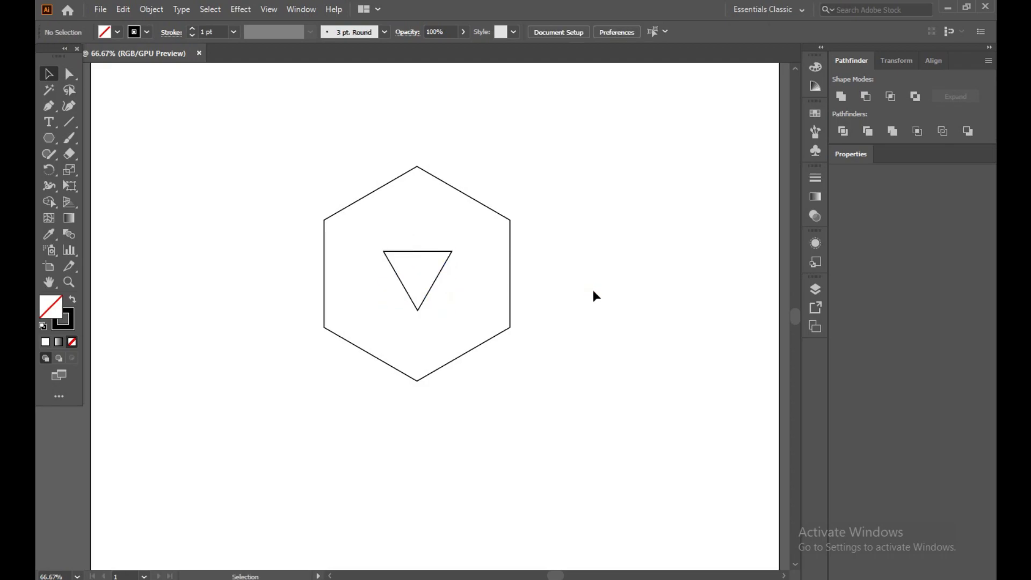
pyautogui.click(438, 276)
pyautogui.moveTo(420, 311); pyautogui.dragTo(418, 323)
pyautogui.click(606, 322)
# Step: Centre the hexagon and triangle horizontally and vertically on the artboard
pyautogui.moveTo(254, 180); pyautogui.dragTo(582, 391)
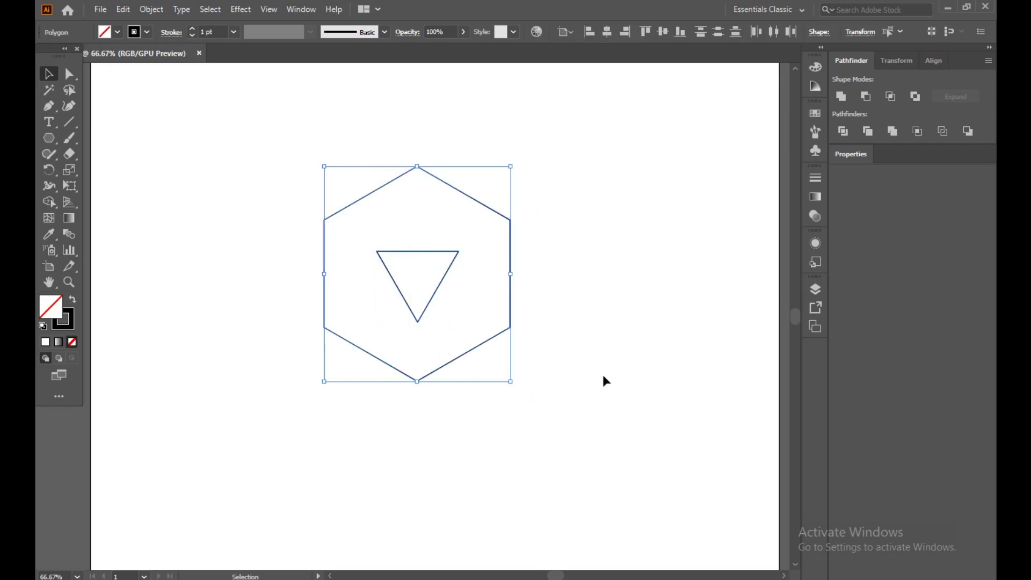
pyautogui.click(610, 33)
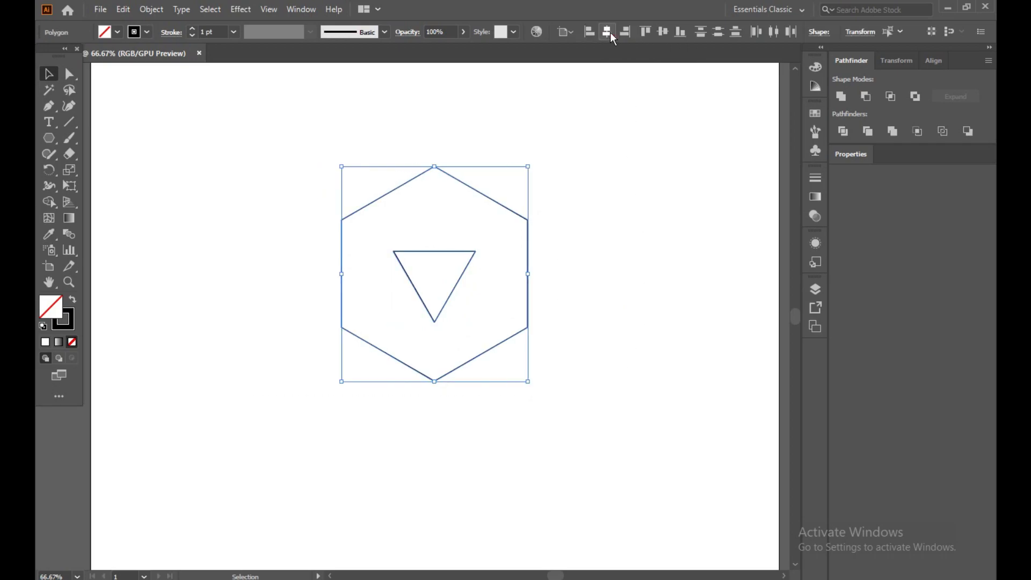
pyautogui.click(664, 33)
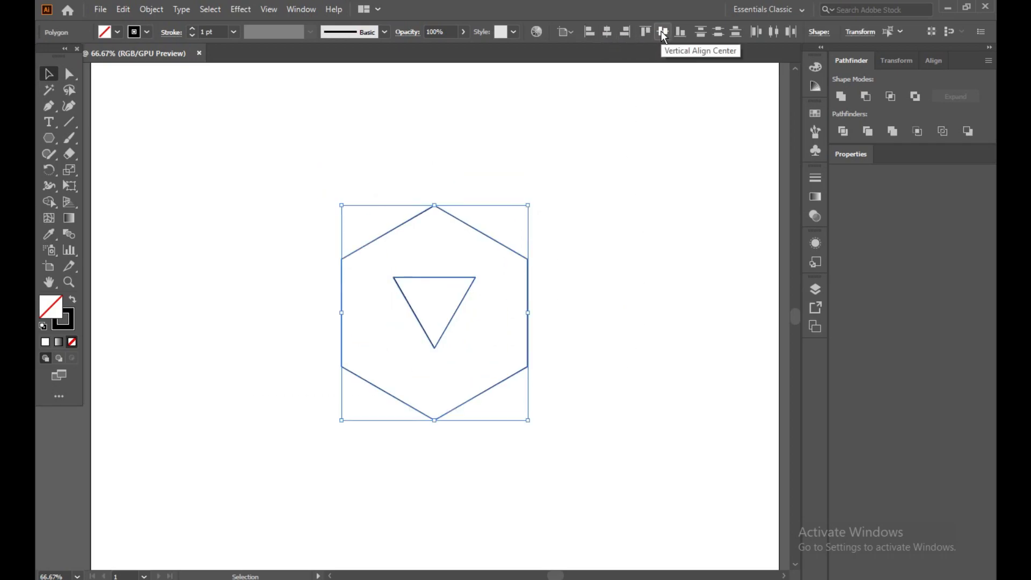
# Step: Set alignment to the key object and vertically centre the hexagon on the triangle
pyautogui.click(572, 32)
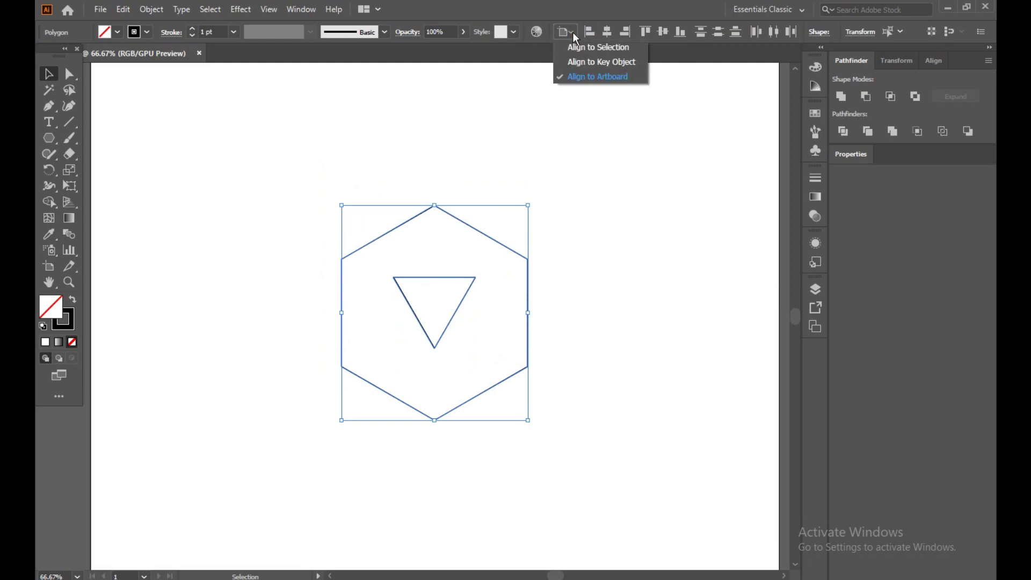
pyautogui.click(582, 62)
pyautogui.click(658, 32)
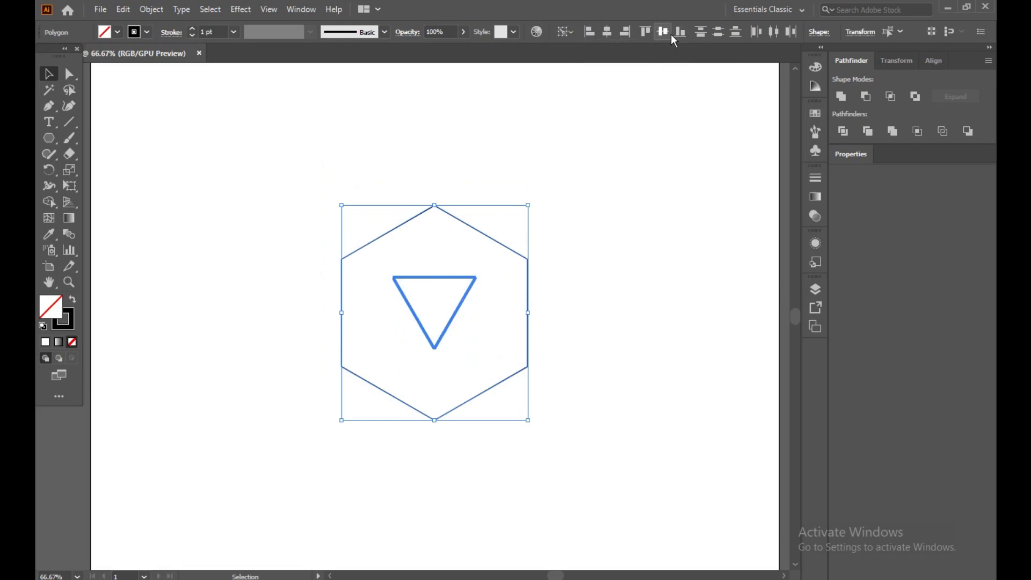
pyautogui.click(748, 350)
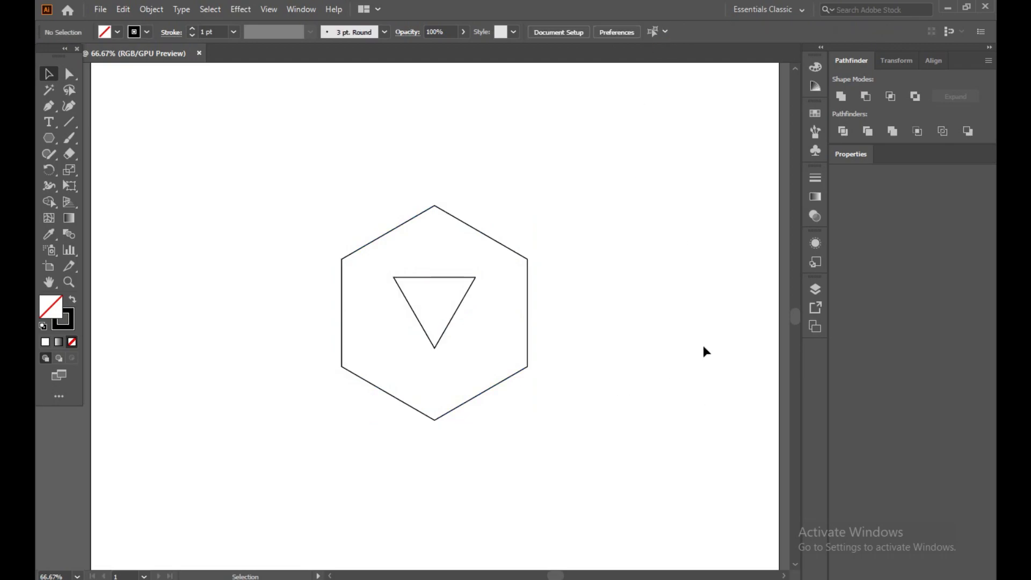
# Step: Nudge the triangle down a few small increments inside the hexagon
pyautogui.click(445, 330)
pyautogui.press('Down')
pyautogui.press('Down')
pyautogui.press('Down')
pyautogui.press('Down')
pyautogui.press('Down')
pyautogui.press('Down')
pyautogui.press('Down')
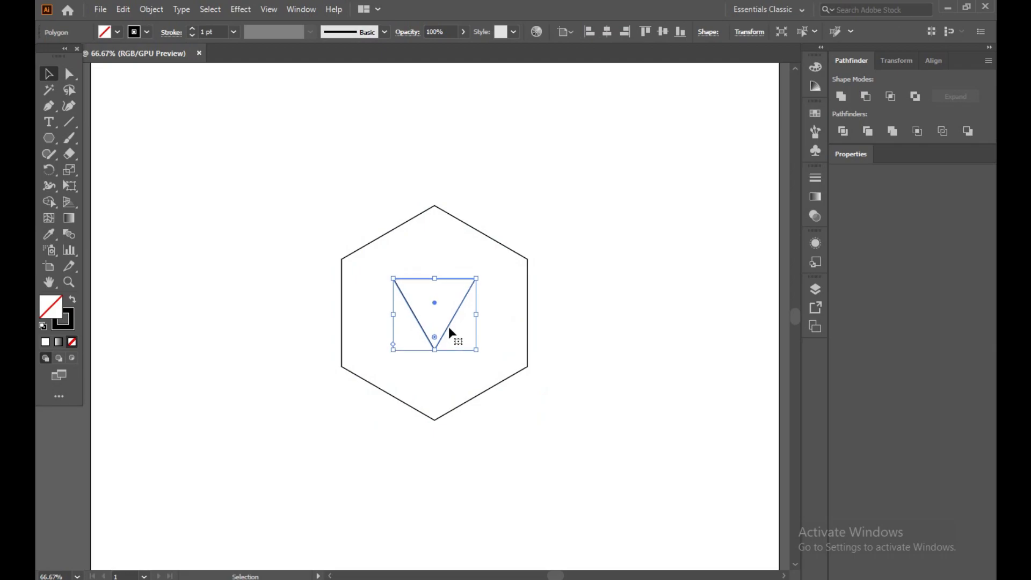
pyautogui.press('Down')
pyautogui.press('Down')
pyautogui.click(587, 318)
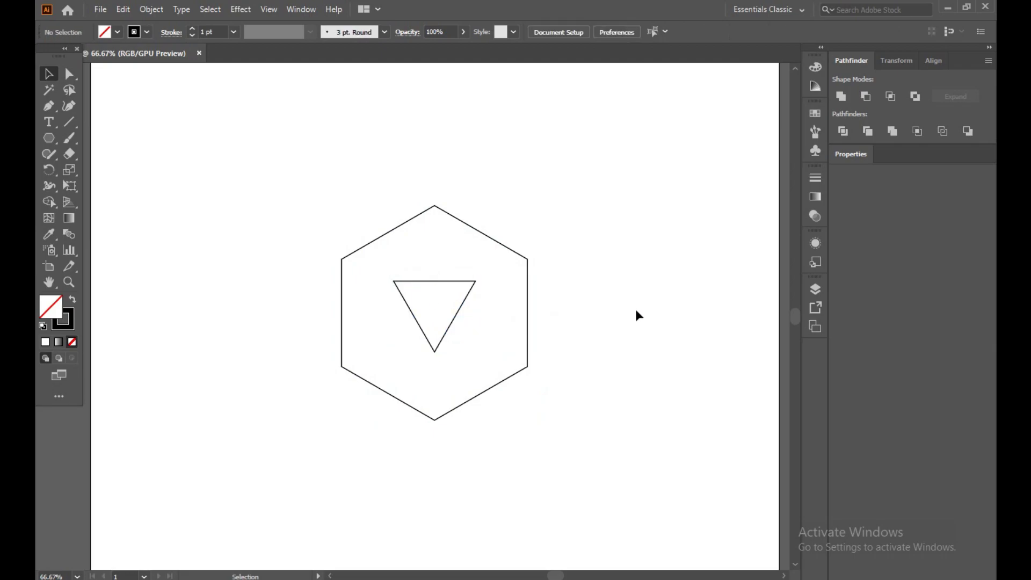
pyautogui.click(456, 327)
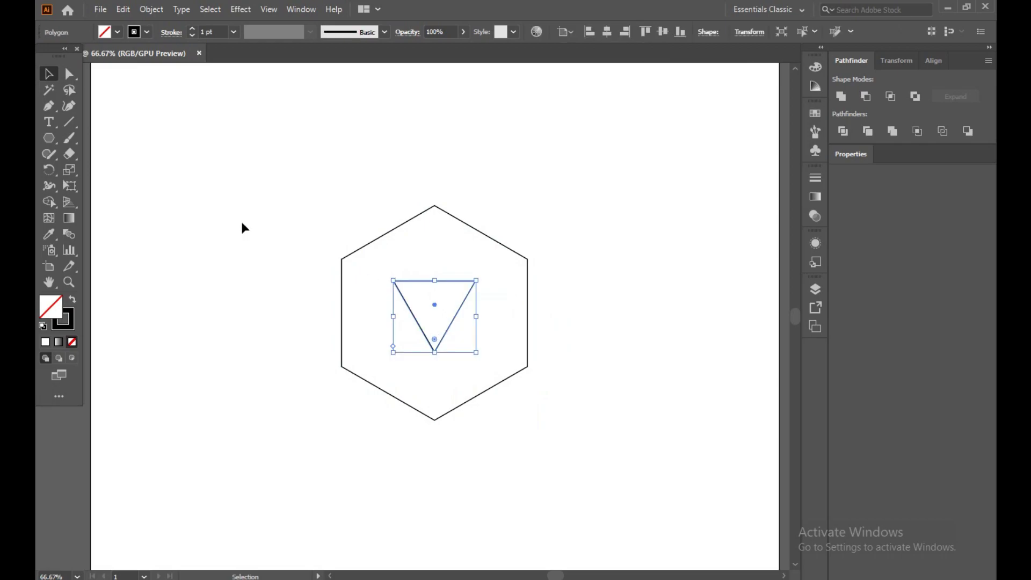
pyautogui.click(247, 164)
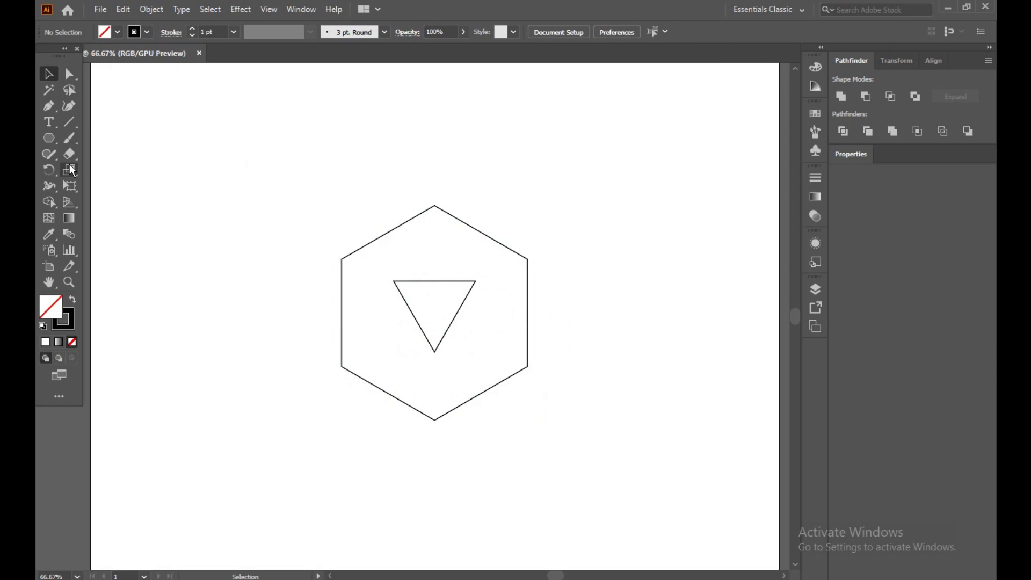
# Step: Draw a circle outward from the triangle's centre, enclosing the triangle and staying just inside the hexagon's vertical sides
pyautogui.moveTo(231, 191); pyautogui.dragTo(539, 410)
pyautogui.click(540, 411)
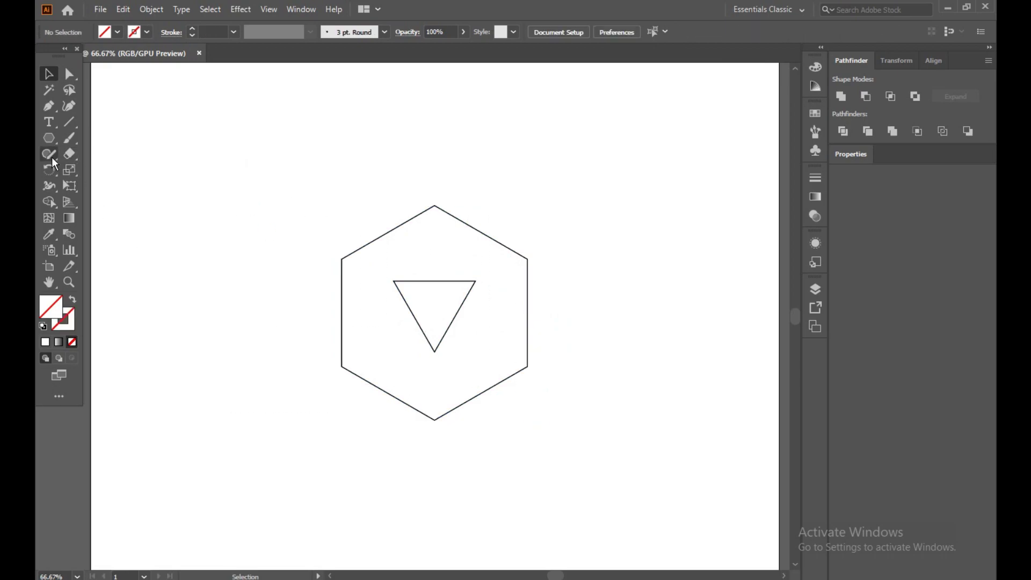
pyautogui.moveTo(48, 139); pyautogui.dragTo(129, 171)
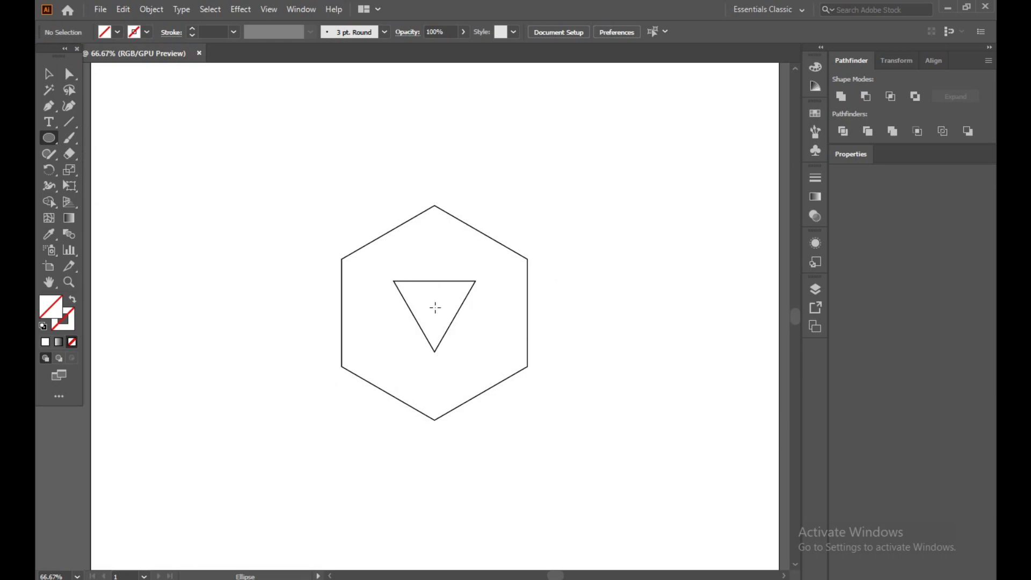
pyautogui.moveTo(433, 305); pyautogui.dragTo(449, 368)
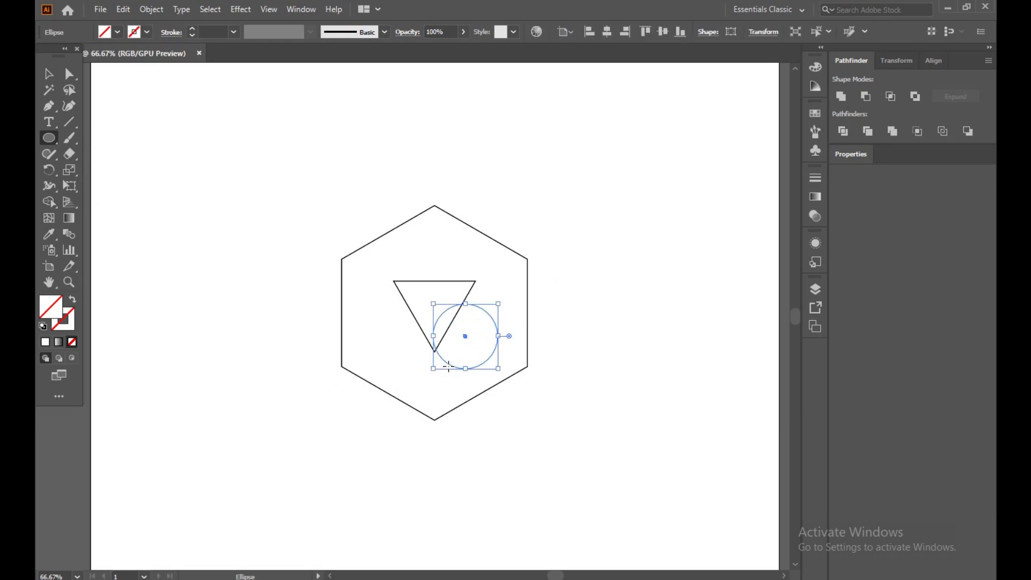
pyautogui.hotkey('ctrl', 'z')
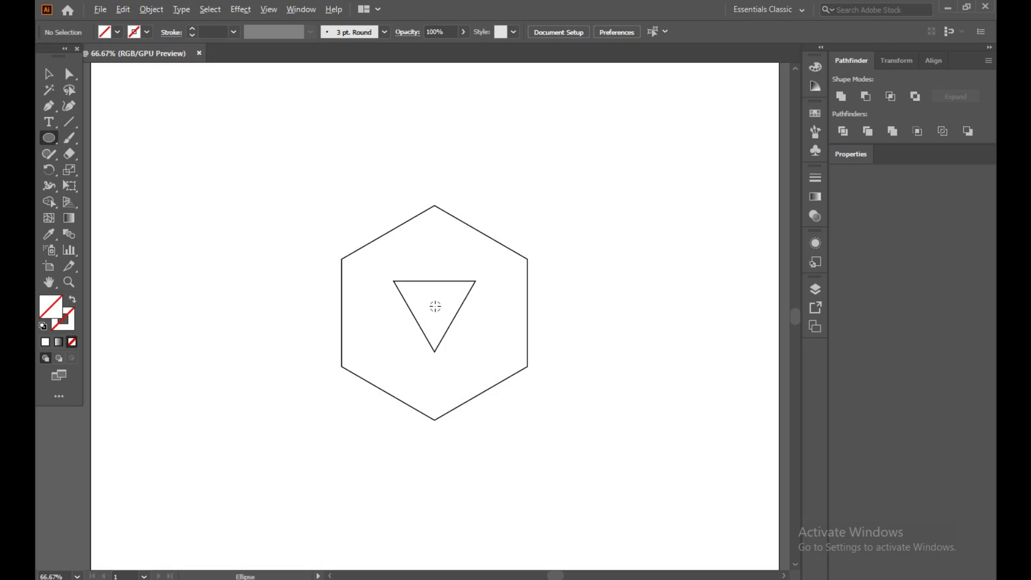
pyautogui.moveTo(435, 303); pyautogui.dragTo(443, 379)
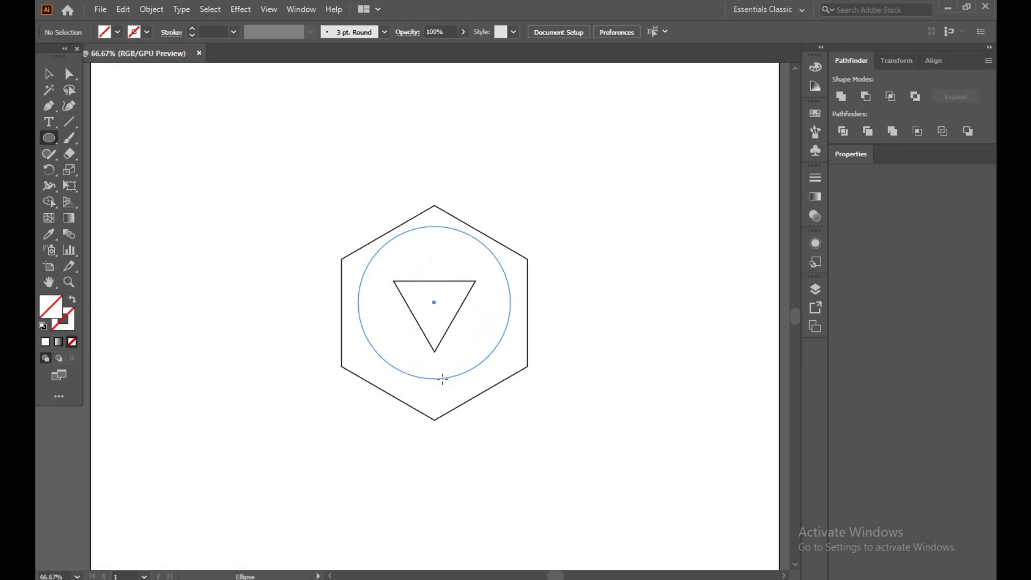
# Step: Give the circle a black (000000) stroke so it matches the hexagon and triangle outlines
pyautogui.click(48, 76)
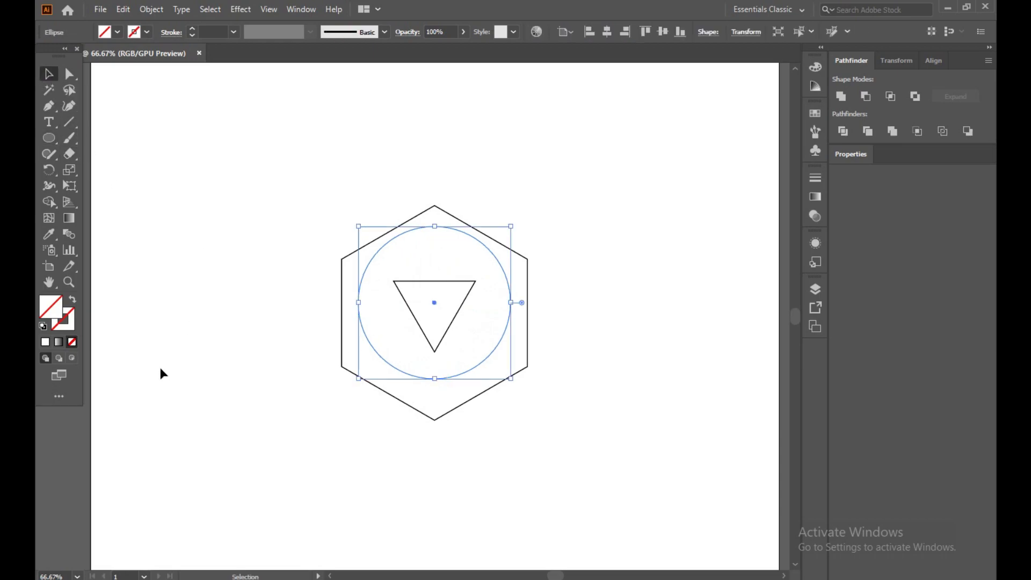
pyautogui.click(68, 325)
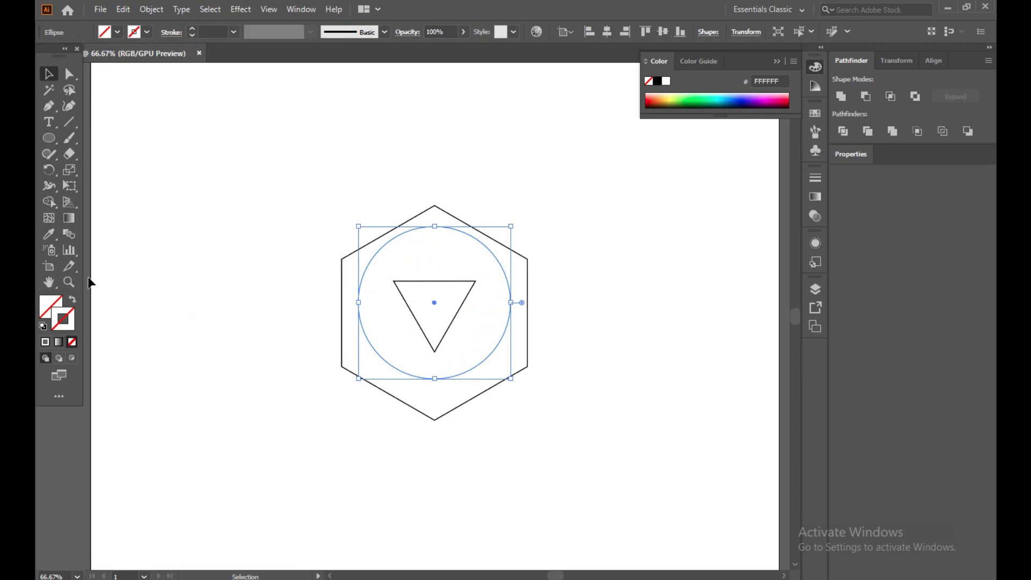
pyautogui.doubleClick(63, 319)
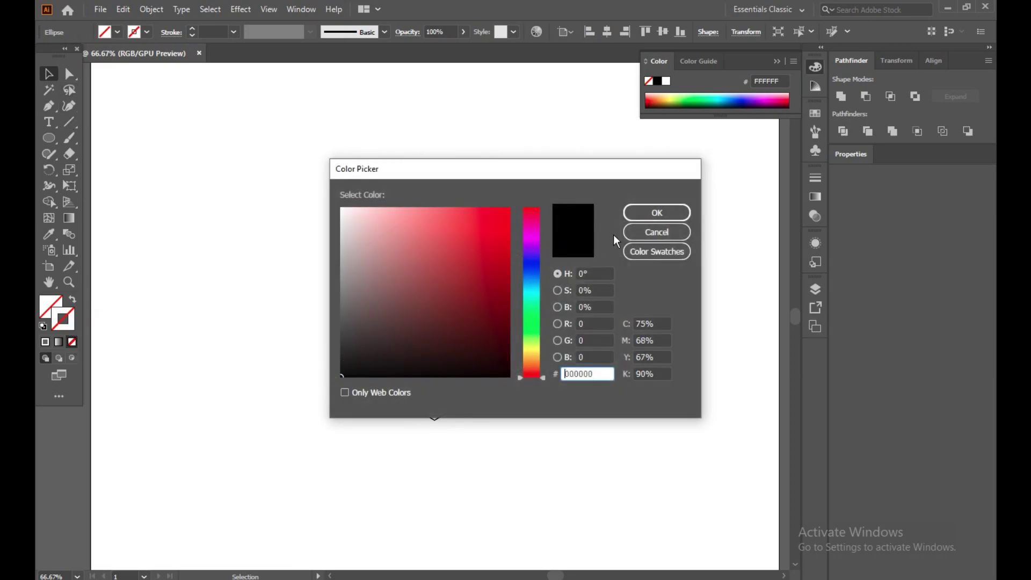
pyautogui.click(643, 207)
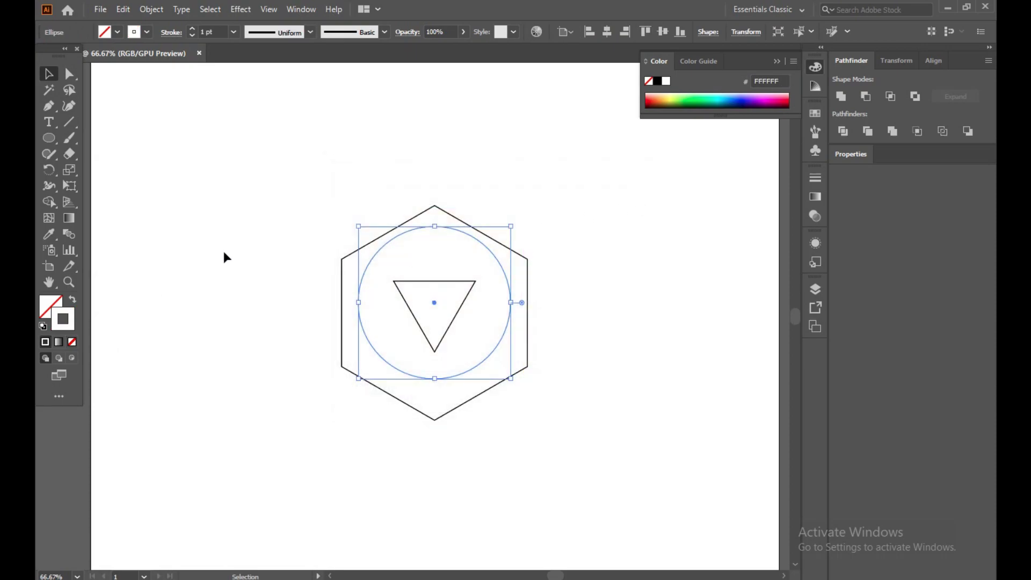
pyautogui.doubleClick(64, 326)
pyautogui.write('000000')
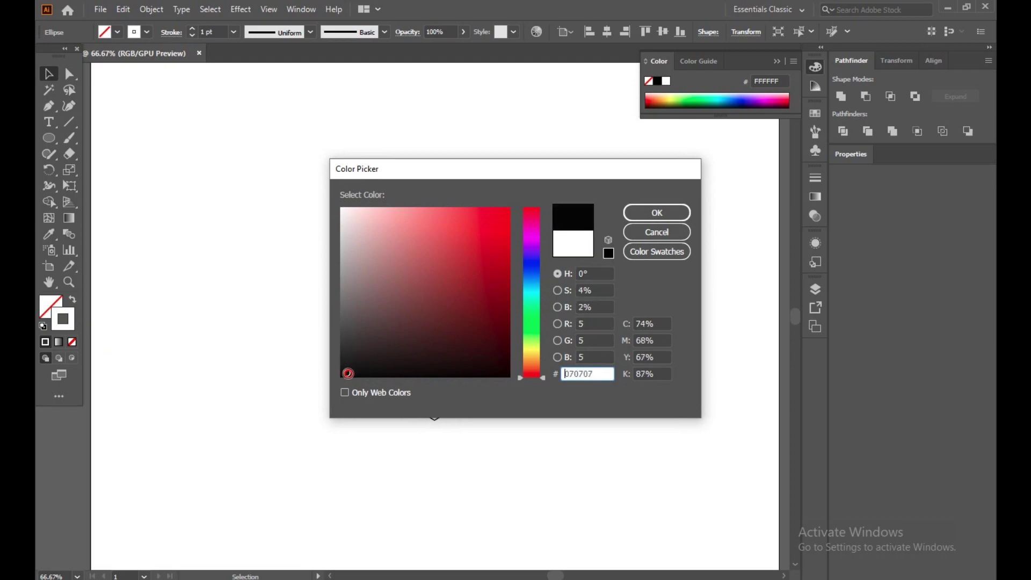
pyautogui.click(658, 213)
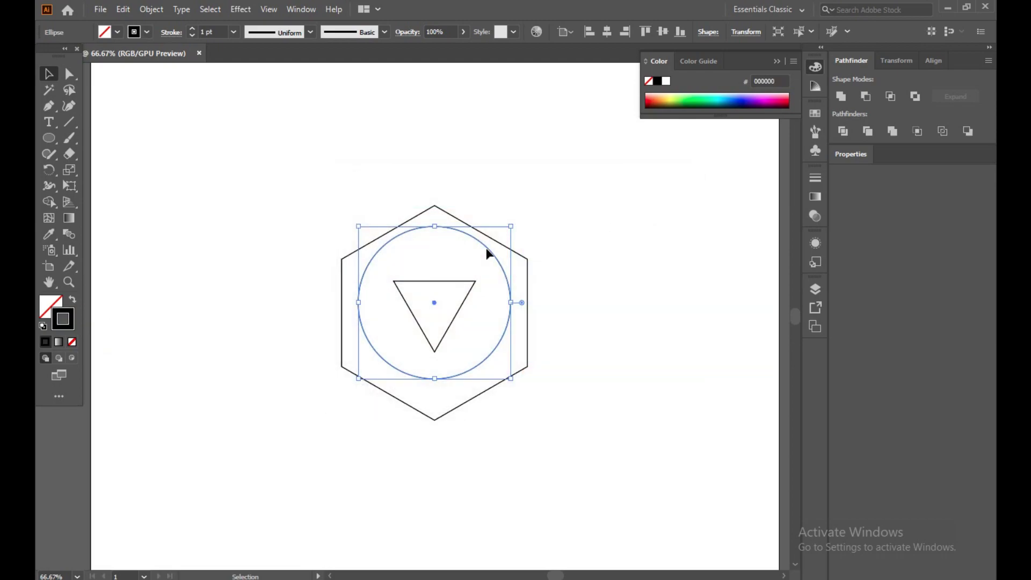
pyautogui.click(217, 200)
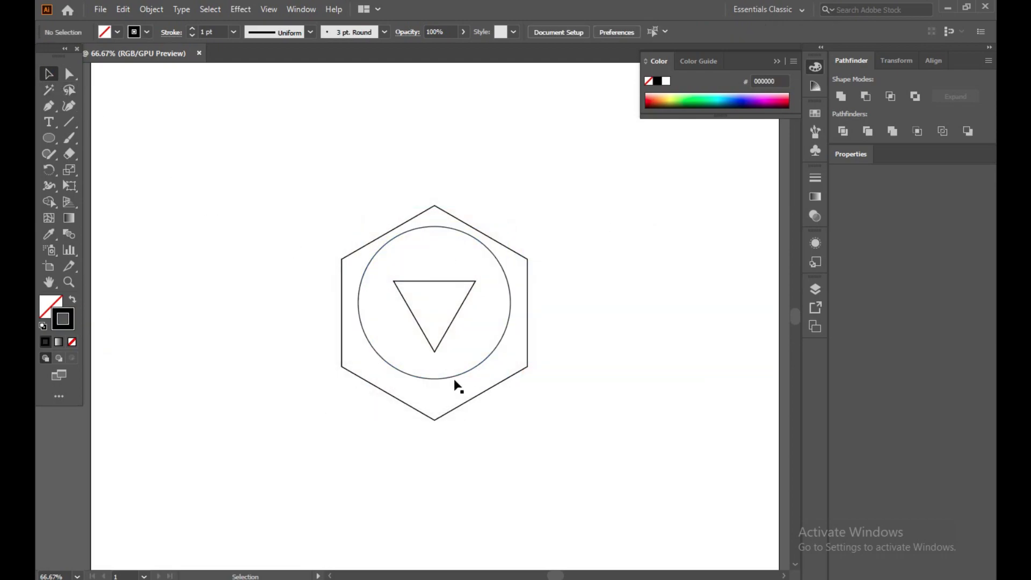
# Step: Move the circle down until its upper arc passes through the triangle's two upper corners
pyautogui.click(449, 392)
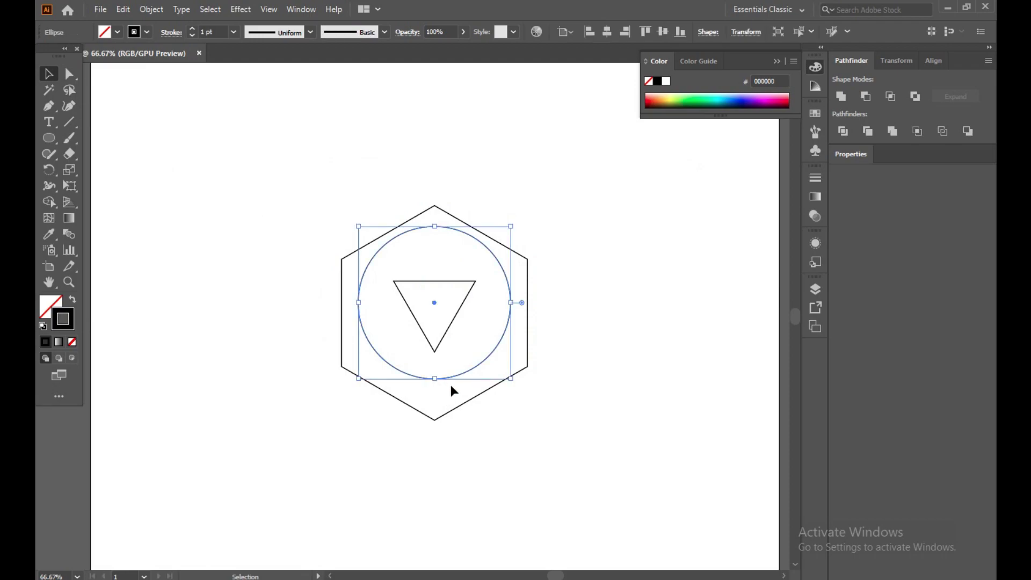
pyautogui.hotkey('ctrl', '+')
pyautogui.hotkey('ctrl', '+')
pyautogui.scroll(2, 443, 382)
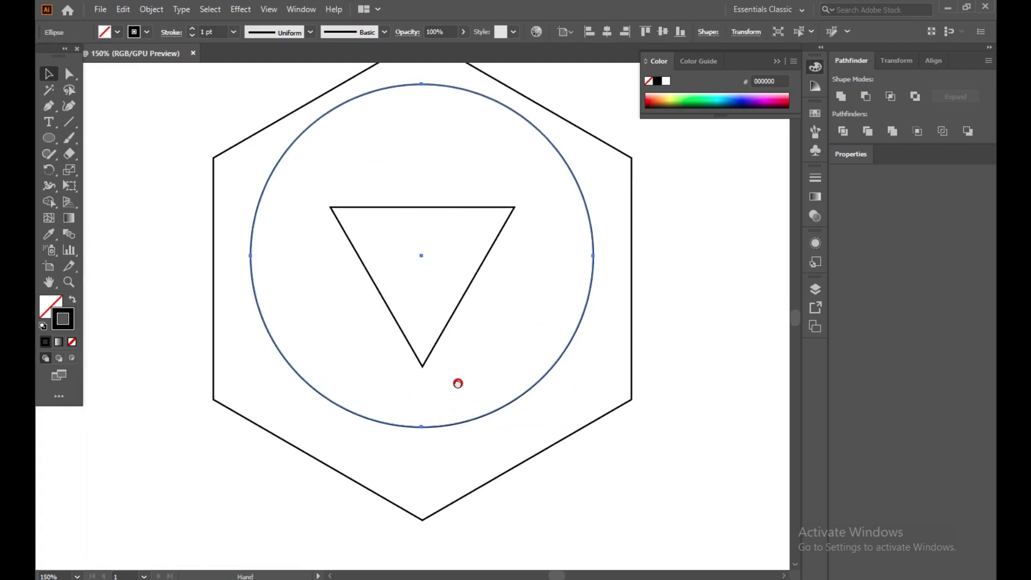
pyautogui.click(435, 125)
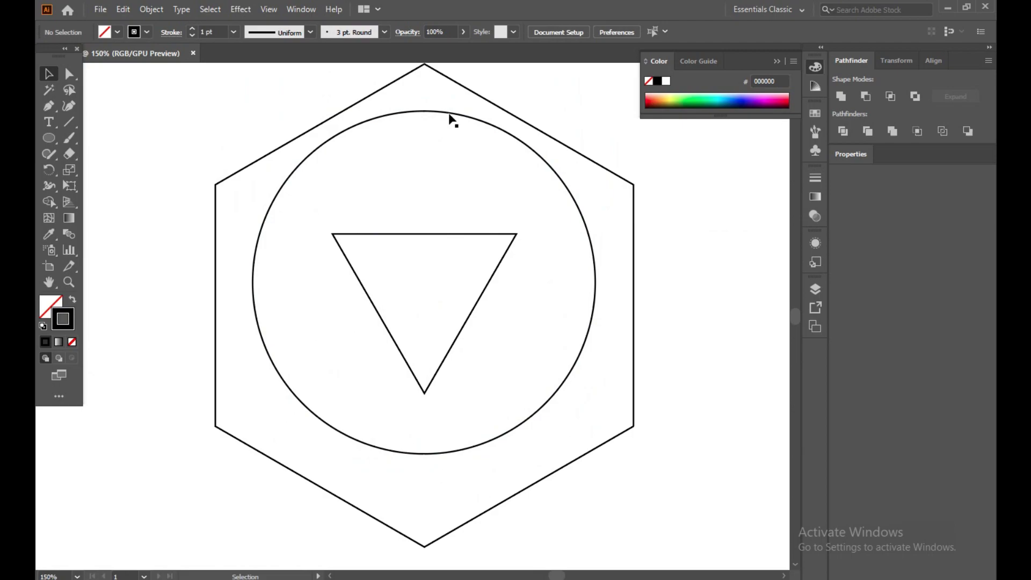
pyautogui.moveTo(449, 111); pyautogui.dragTo(450, 210)
pyautogui.click(683, 234)
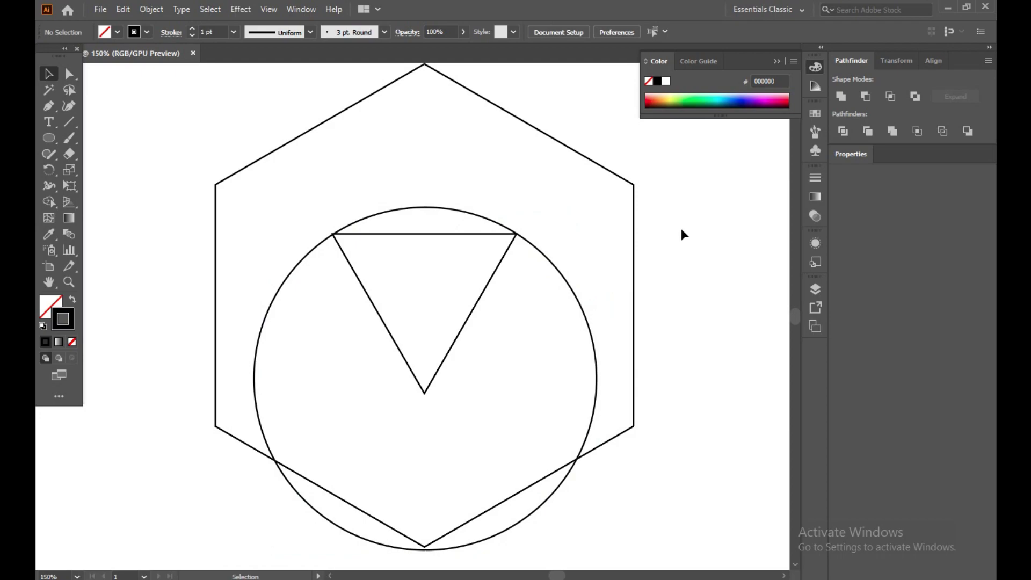
# Step: Switch to outline view and check how the circle meets the triangle's upper corners
pyautogui.press('a')
pyautogui.hotkey('ctrl', 'y')
pyautogui.press('v')
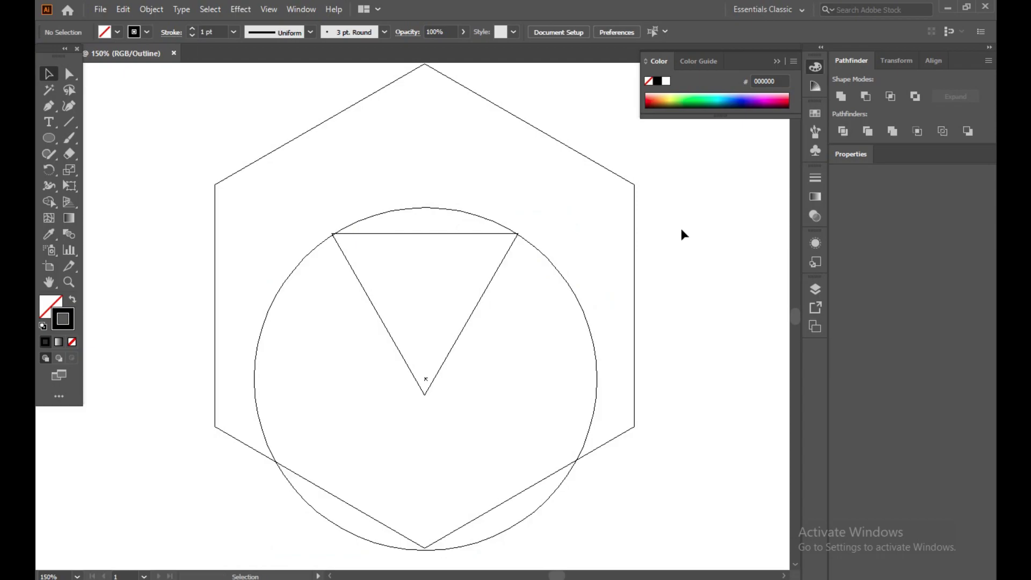
pyautogui.scroll(1, 505, 266)
pyautogui.moveTo(370, 227); pyautogui.dragTo(437, 290)
pyautogui.scroll(-4, 503, 260)
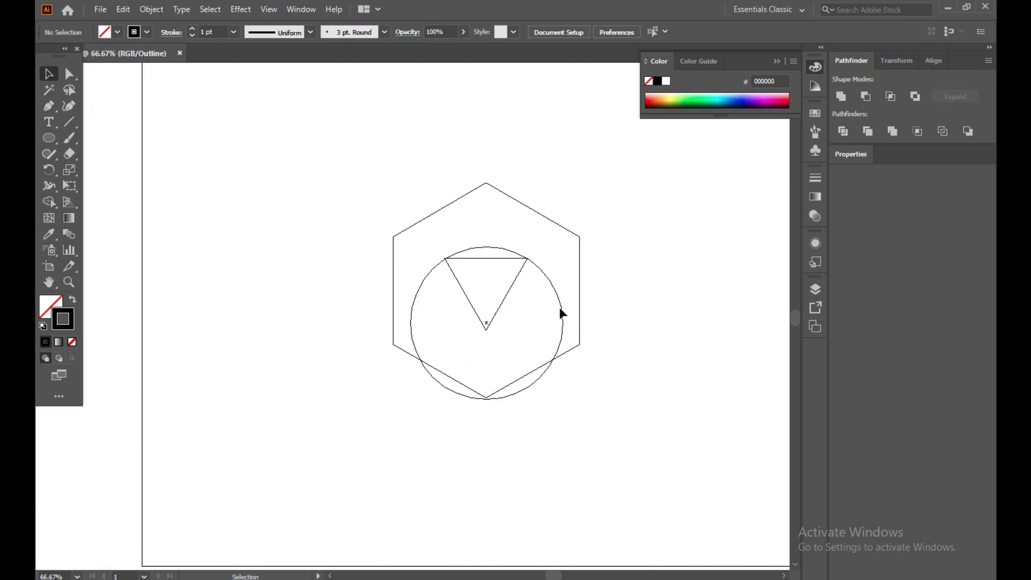
# Step: Duplicate the circle up and to the right so it passes through the triangle's upper-left and lower corners
pyautogui.click(562, 306)
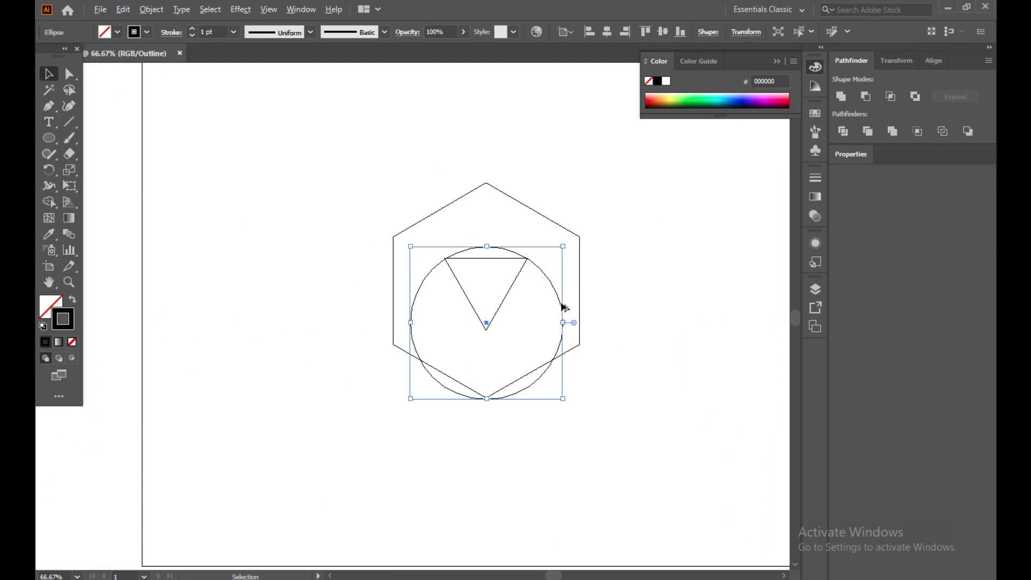
pyautogui.moveTo(564, 307); pyautogui.dragTo(578, 218)
pyautogui.click(493, 265)
pyautogui.scroll(3, 493, 265)
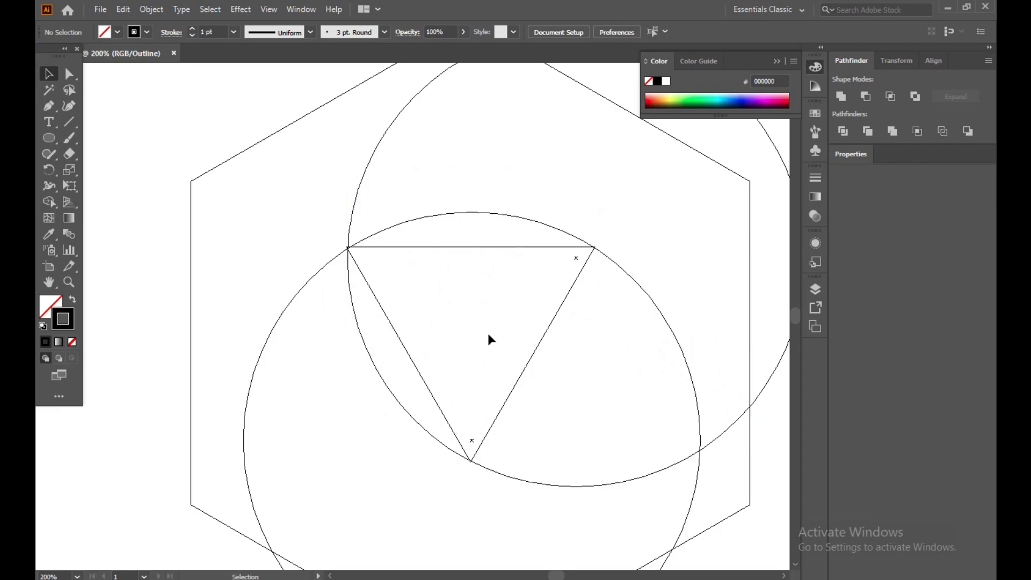
# Step: Duplicate the lower circle up and to the left so it meets the triangle's upper-right and lower corners
pyautogui.scroll(-4, 489, 332)
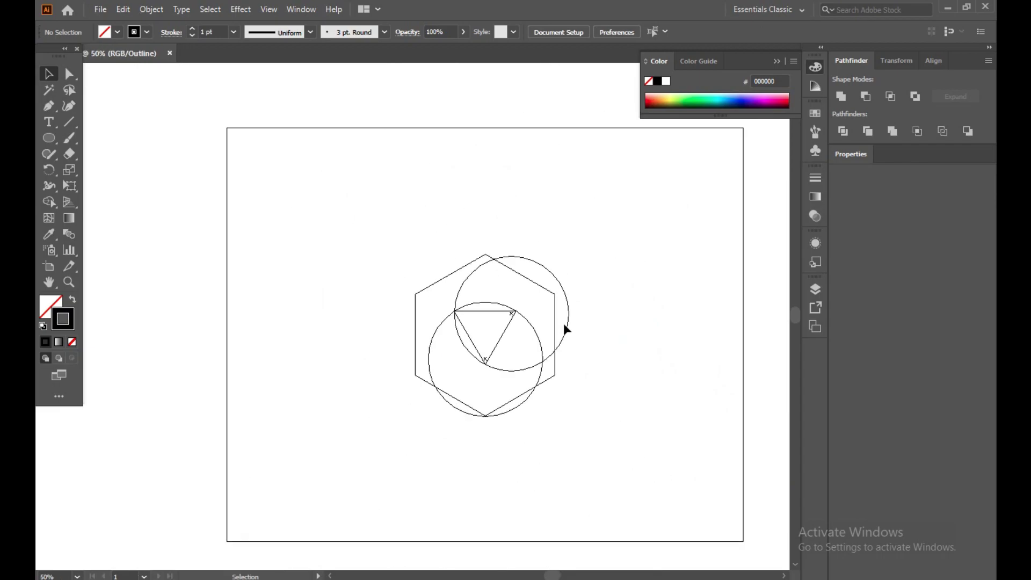
pyautogui.click(570, 320)
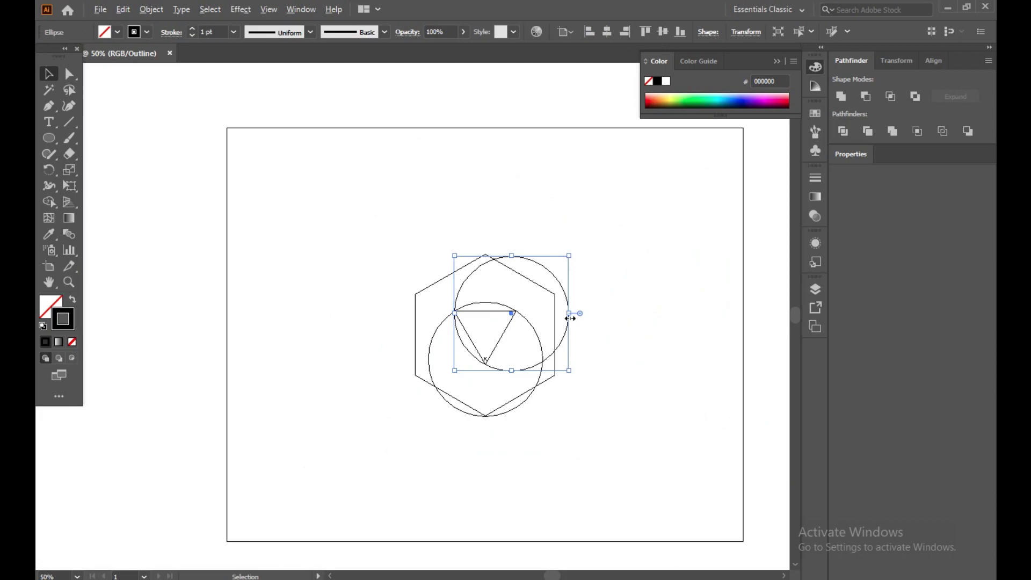
pyautogui.click(588, 320)
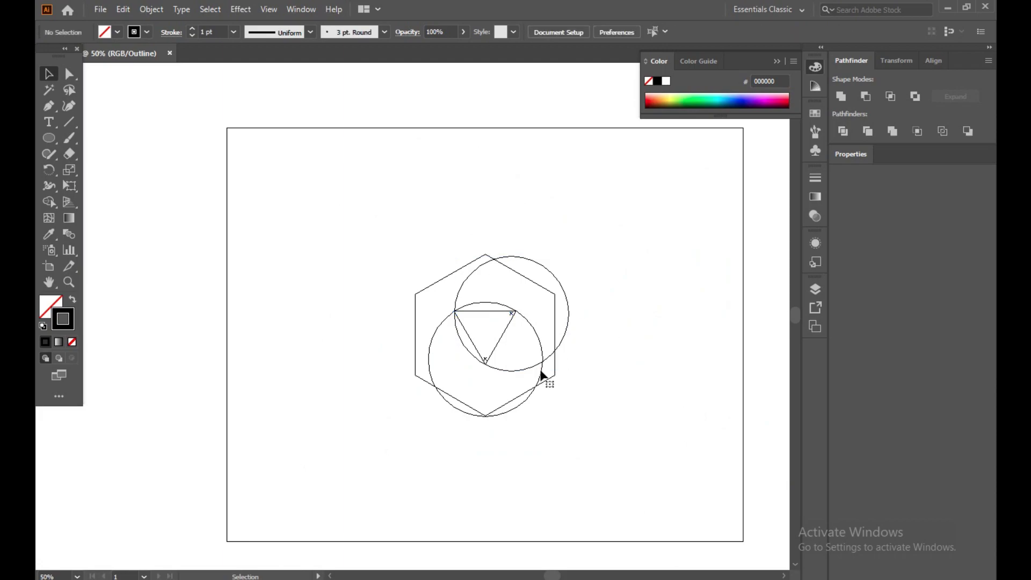
pyautogui.click(542, 374)
pyautogui.click(543, 370)
pyautogui.click(544, 375)
pyautogui.moveTo(544, 370); pyautogui.dragTo(518, 330)
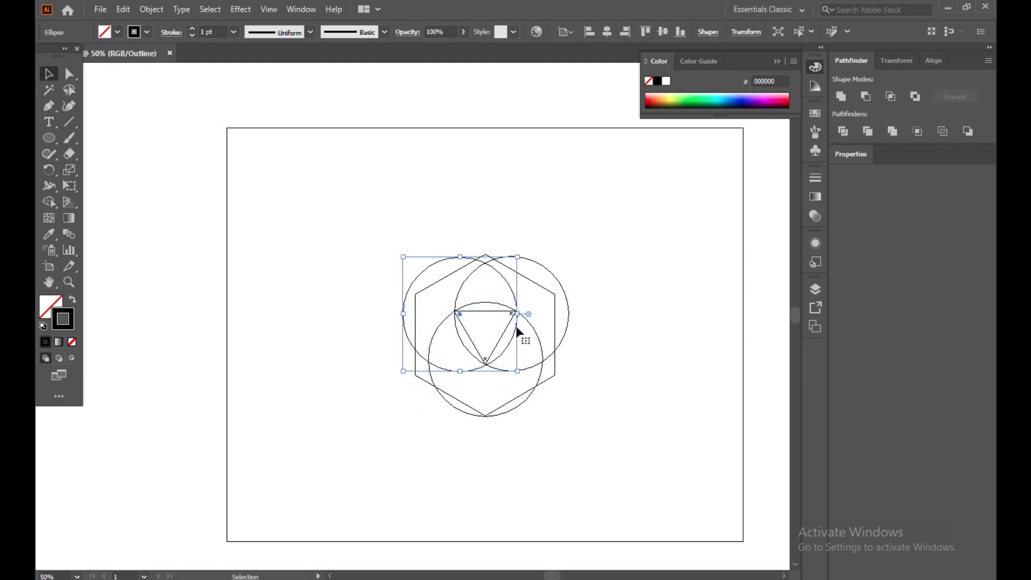
pyautogui.click(679, 335)
# Step: Fine-tune the upper-left circle's position so its edge runs exactly through the triangle's upper-right and lower corners
pyautogui.scroll(4, 515, 344)
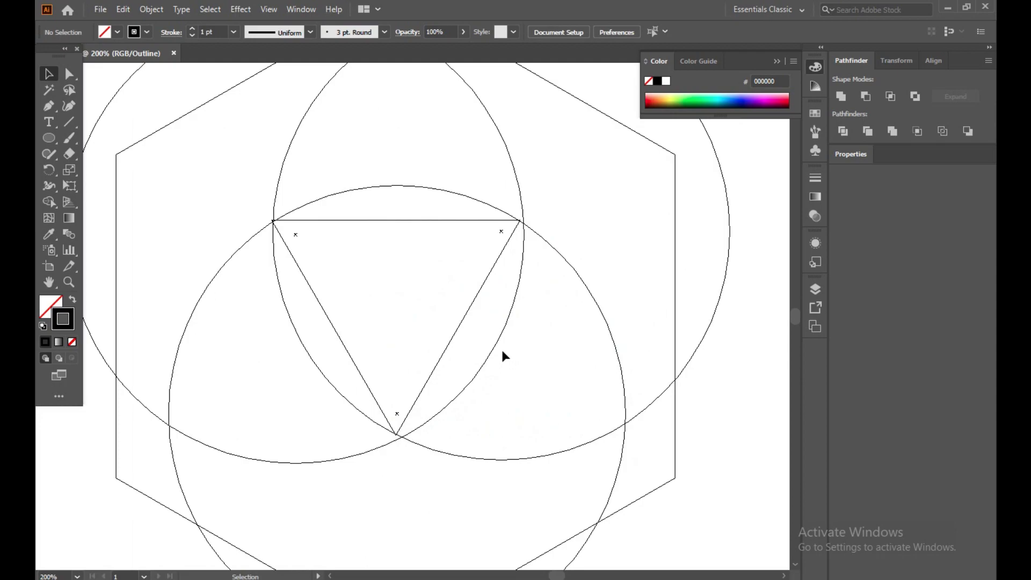
pyautogui.moveTo(503, 334)
pyautogui.mouseDown()
pyautogui.moveTo(488, 334)
pyautogui.moveTo(497, 330)
pyautogui.mouseUp()
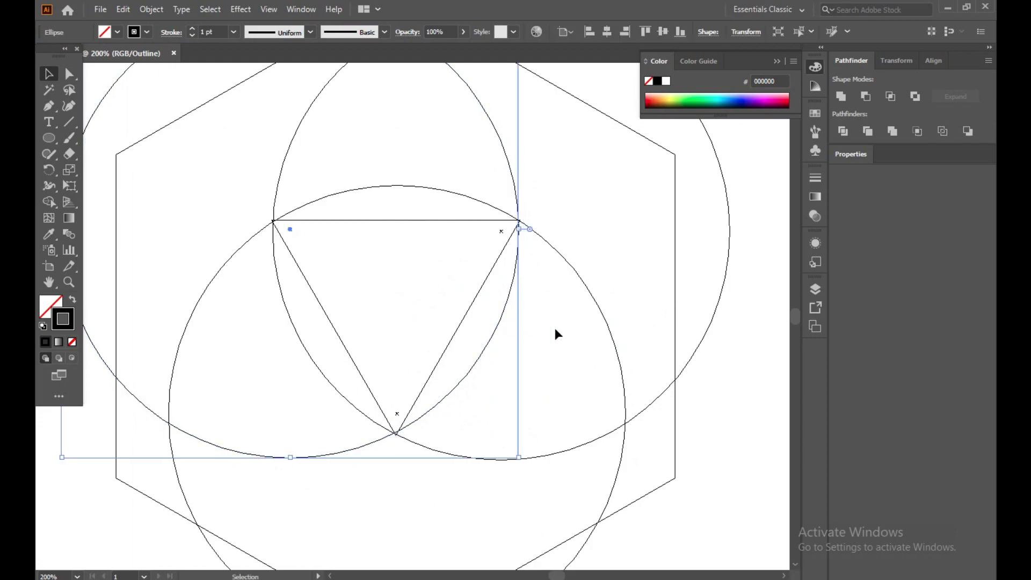
pyautogui.click(751, 374)
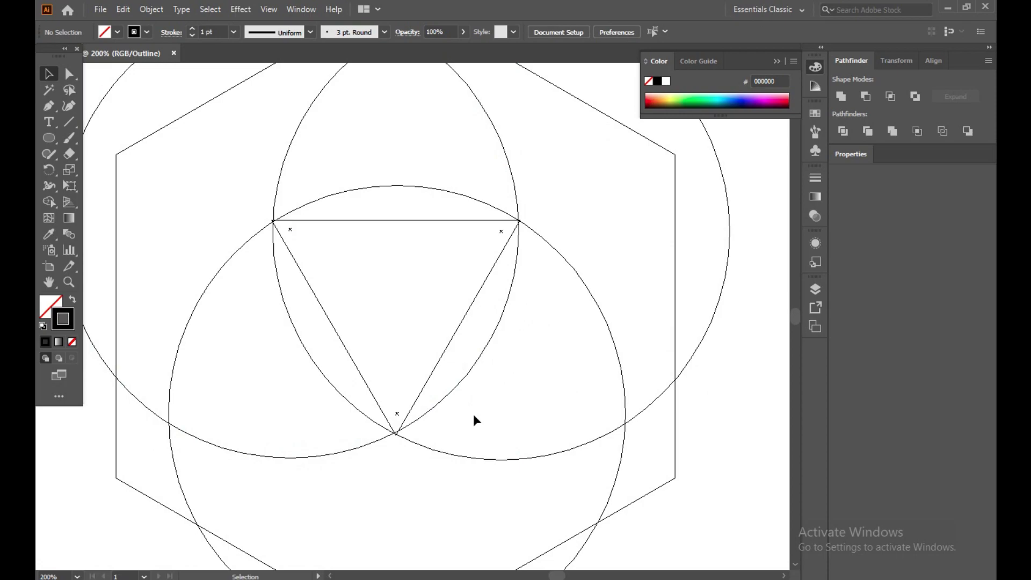
pyautogui.moveTo(379, 446); pyautogui.dragTo(382, 439)
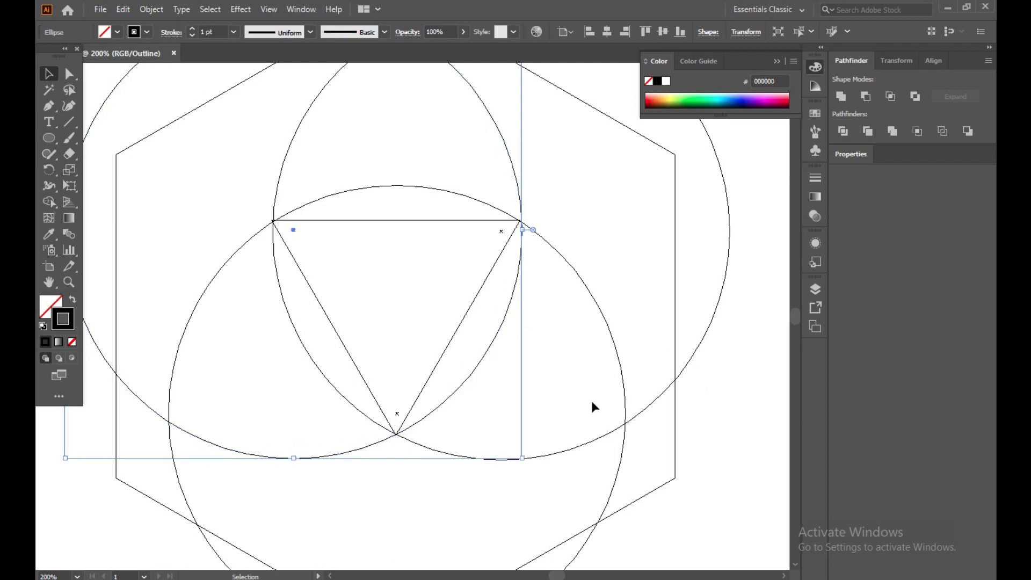
pyautogui.click(596, 398)
pyautogui.moveTo(509, 301)
pyautogui.mouseDown()
pyautogui.moveTo(507, 293)
pyautogui.moveTo(514, 300)
pyautogui.mouseUp()
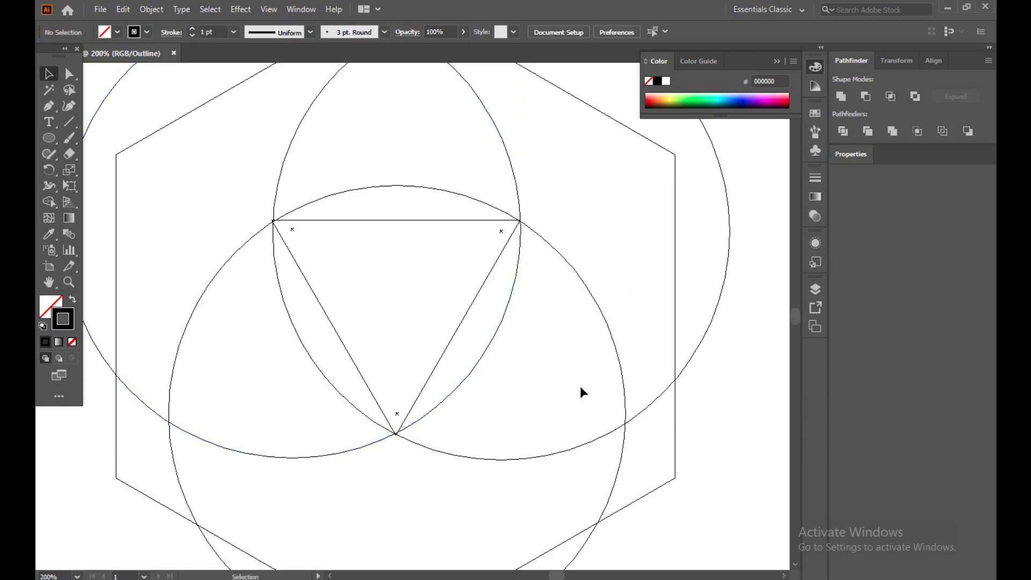
# Step: Return to preview display and delete the triangle from the middle of the three circles
pyautogui.scroll(-3, 581, 385)
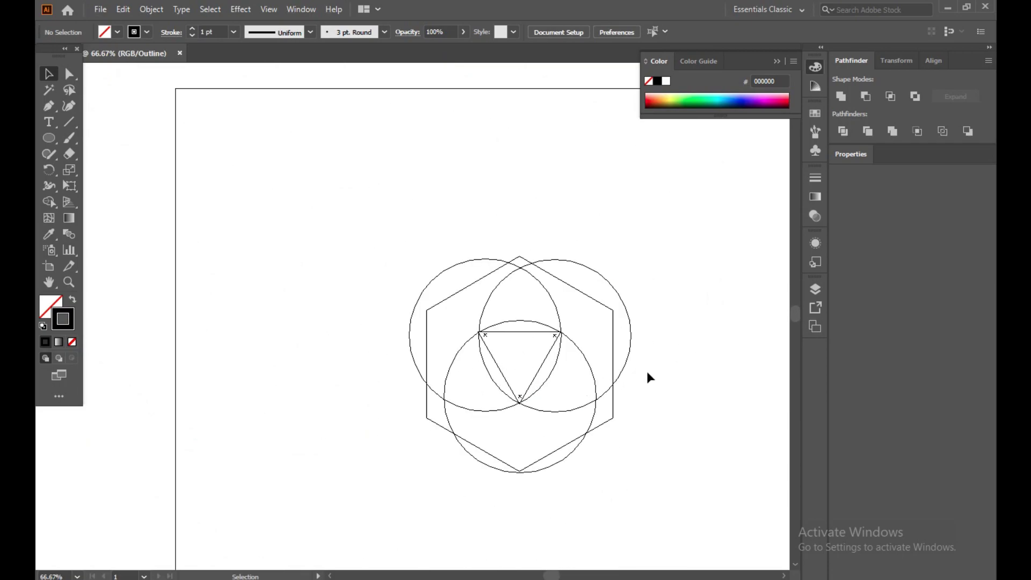
pyautogui.hotkey('ctrl', 'y')
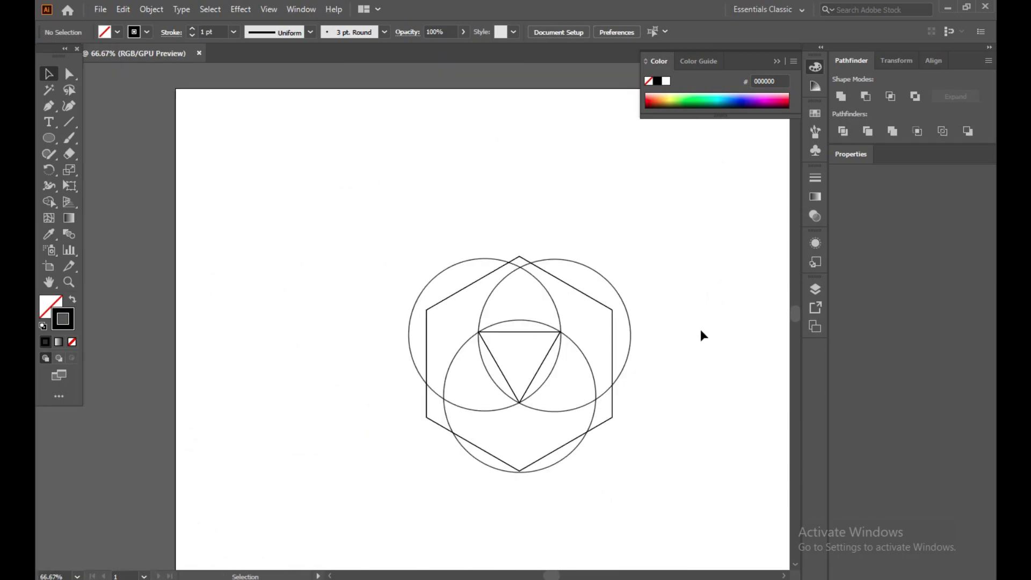
pyautogui.click(544, 358)
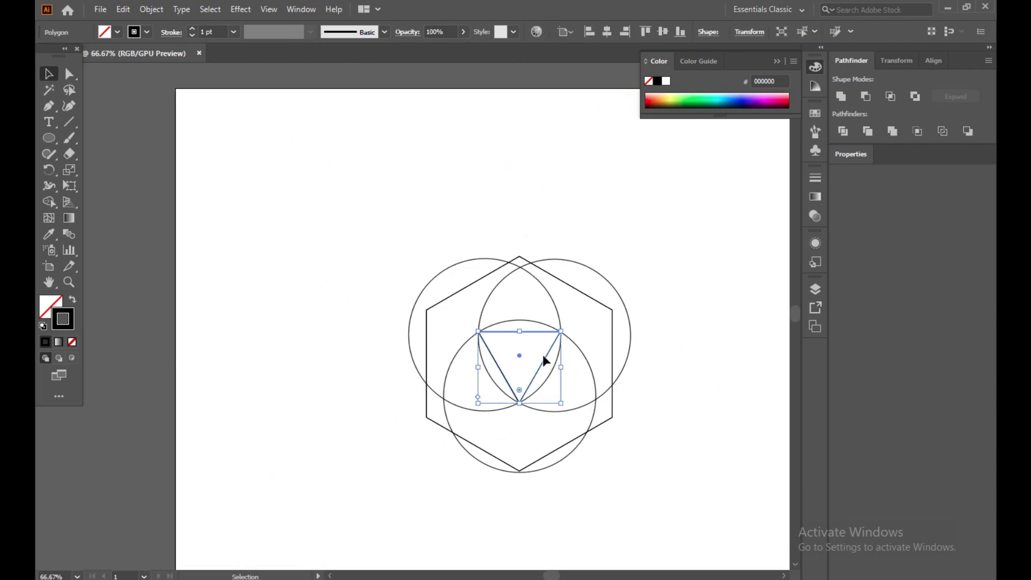
pyautogui.press('Delete')
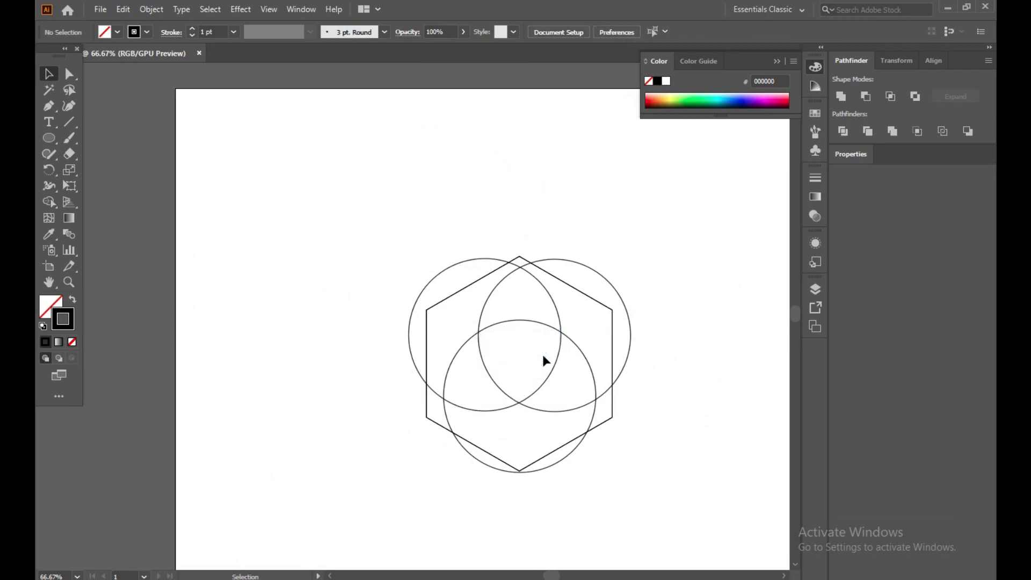
# Step: Select the hexagon and all three circles for the Shape Builder tool and set the fill to black
pyautogui.moveTo(667, 436); pyautogui.dragTo(607, 393)
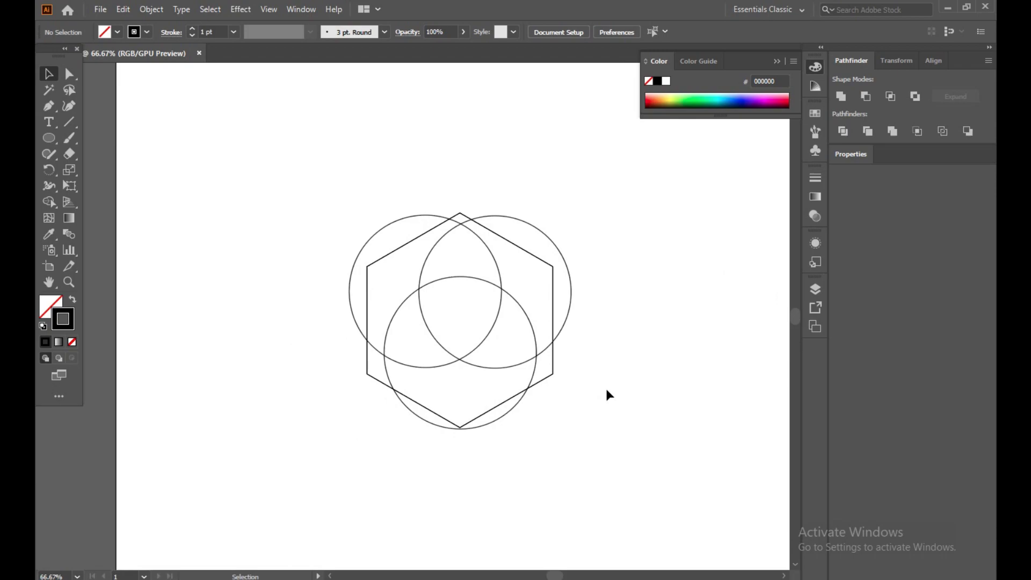
pyautogui.moveTo(342, 245); pyautogui.dragTo(574, 431)
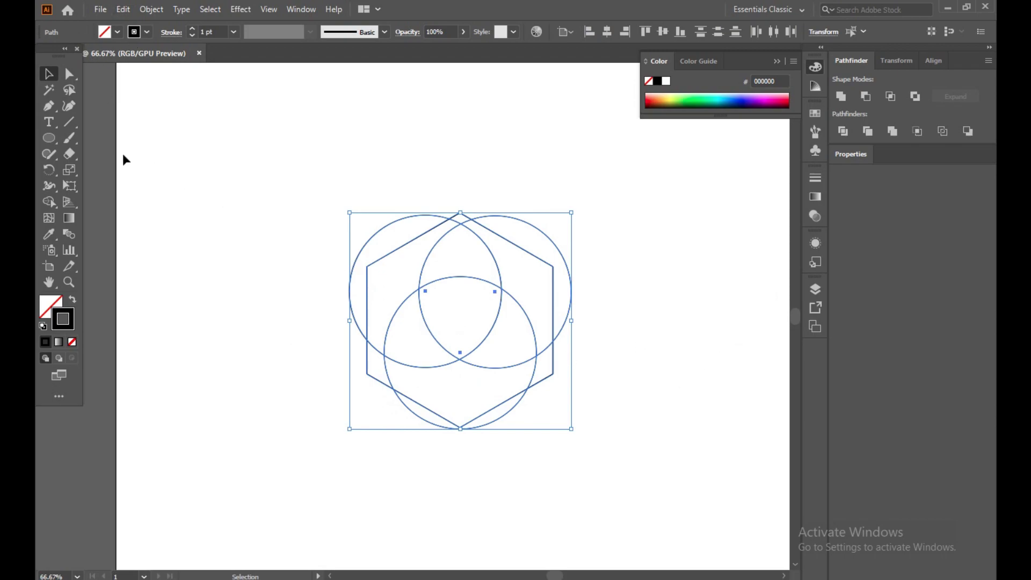
pyautogui.click(53, 205)
pyautogui.click(117, 31)
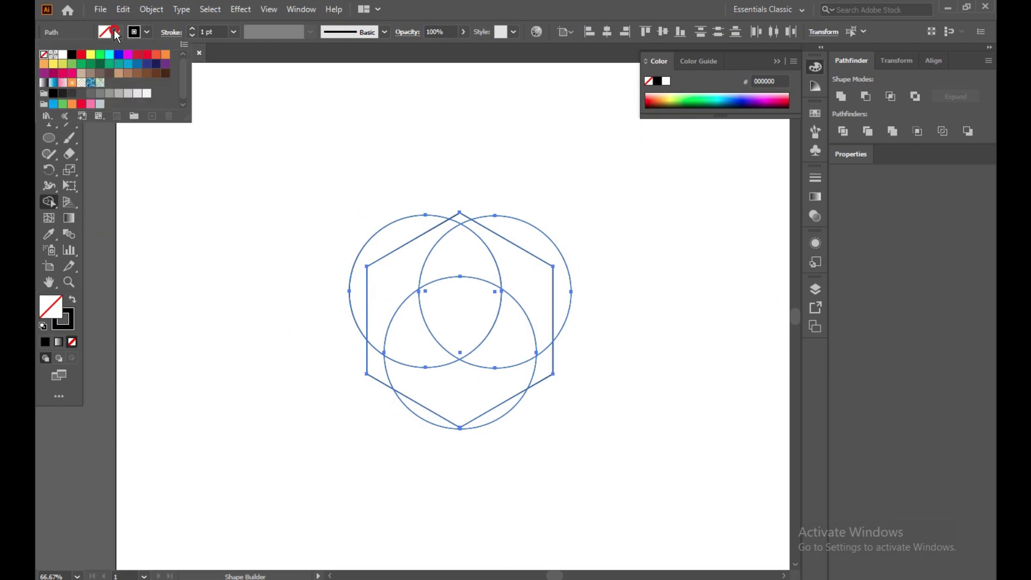
pyautogui.click(71, 54)
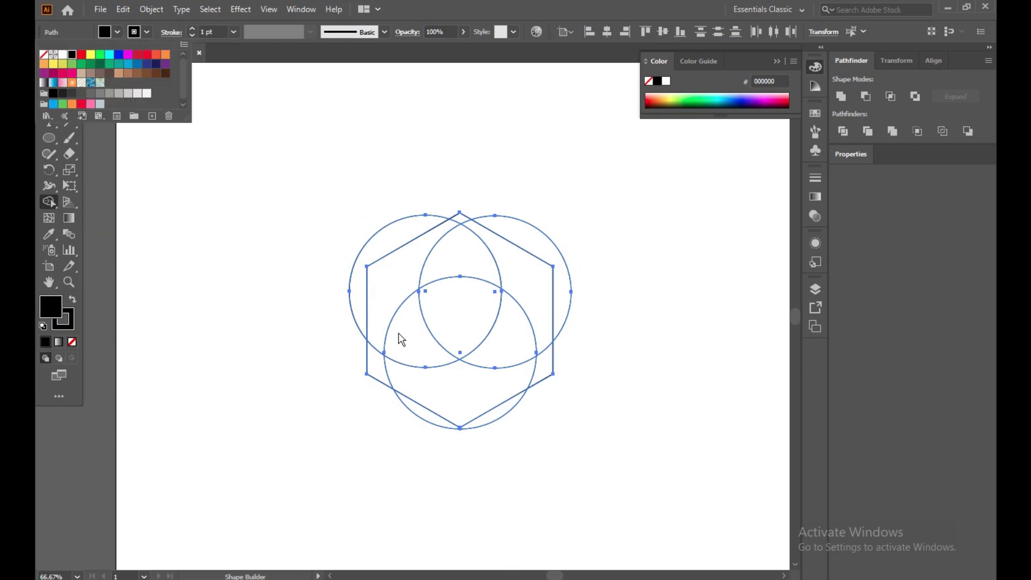
pyautogui.click(322, 283)
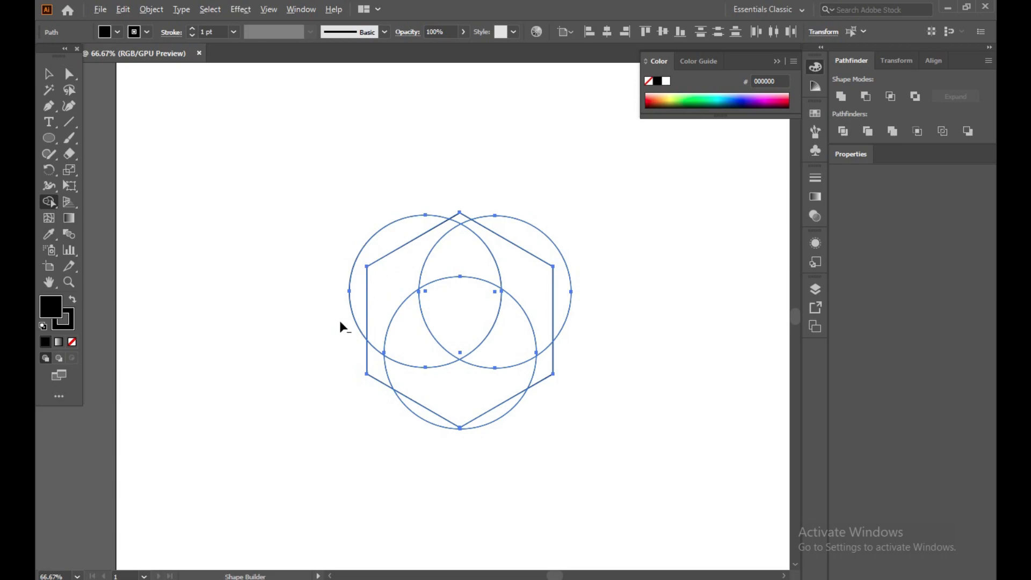
# Step: Remove the parts of the three circles that lie outside the hexagon with the Shape Builder tool
pyautogui.keyDown('alt'); pyautogui.click(352, 312); pyautogui.keyUp('alt')
pyautogui.keyDown('alt'); pyautogui.click(539, 236); pyautogui.keyUp('alt')
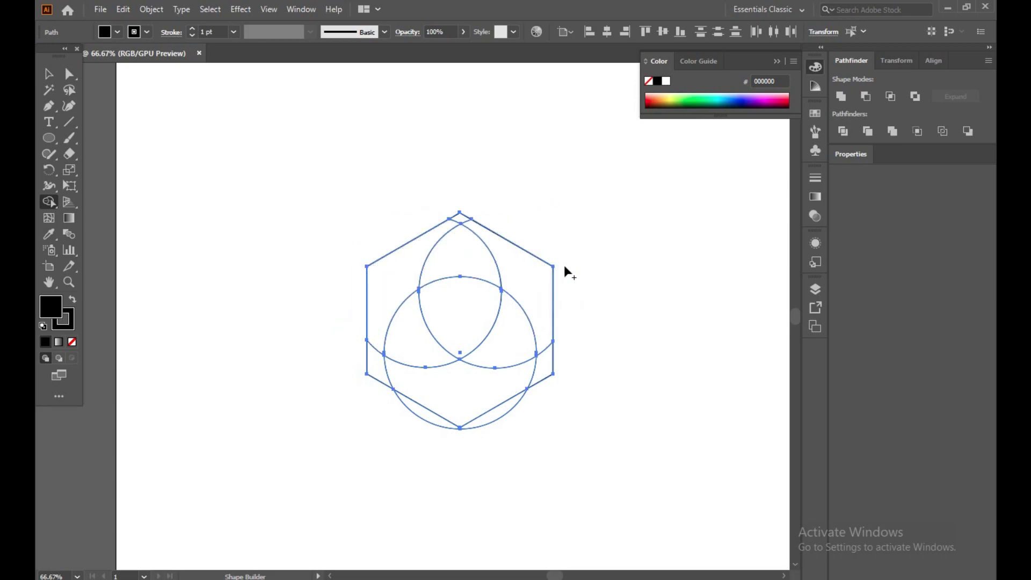
pyautogui.keyDown('alt'); pyautogui.click(499, 414); pyautogui.keyUp('alt')
pyautogui.click(48, 73)
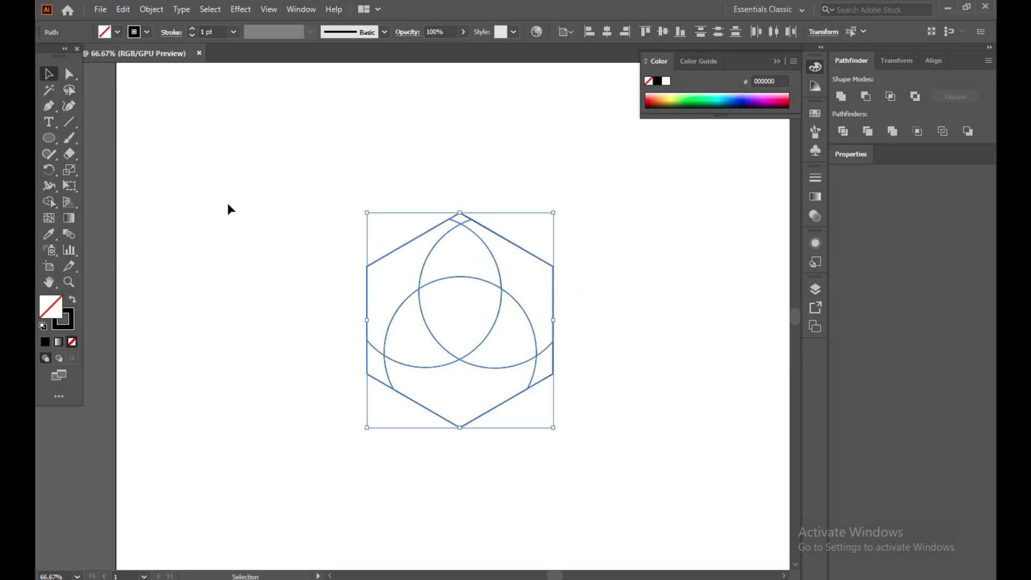
# Step: Round all six outer corners of the hexagon to a radius of about 40.5 px, leaving the circle arcs unrounded
pyautogui.click(329, 259)
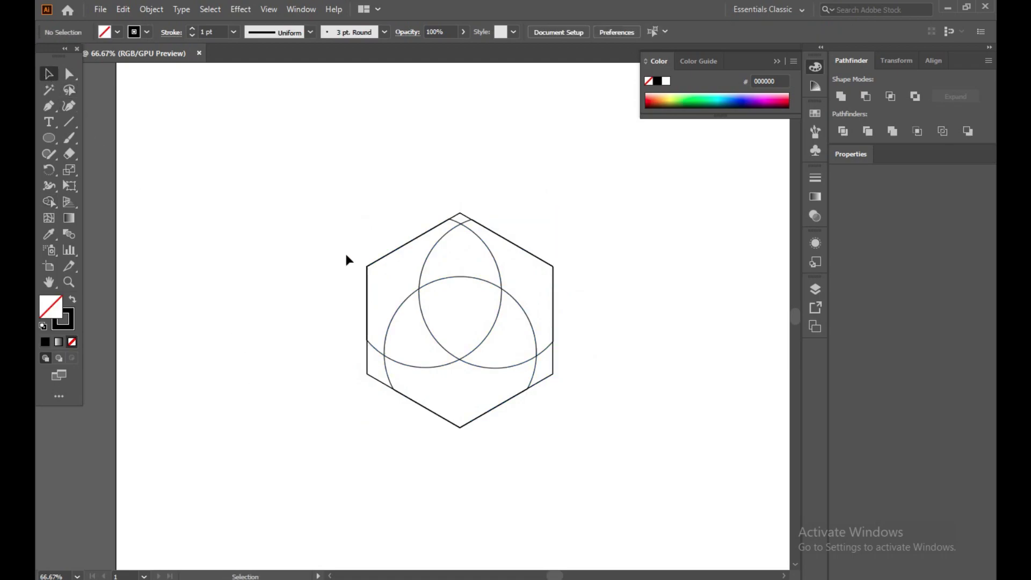
pyautogui.click(75, 74)
pyautogui.moveTo(337, 252); pyautogui.dragTo(378, 291)
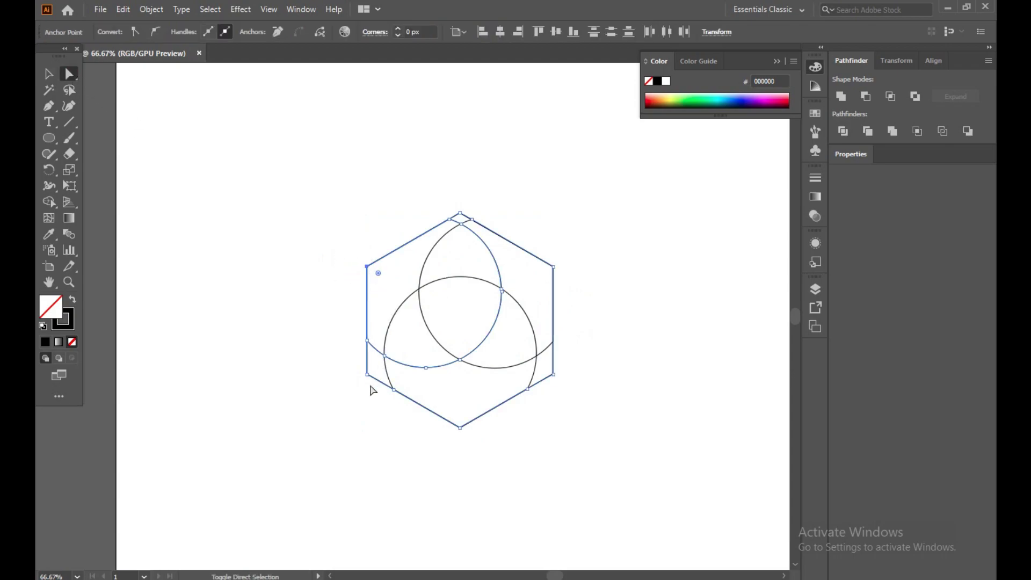
pyautogui.moveTo(344, 389); pyautogui.dragTo(380, 370)
pyautogui.moveTo(452, 443); pyautogui.dragTo(483, 403)
pyautogui.moveTo(599, 361); pyautogui.dragTo(544, 392)
pyautogui.moveTo(579, 242); pyautogui.dragTo(547, 277)
pyautogui.moveTo(484, 184); pyautogui.dragTo(455, 215)
pyautogui.moveTo(462, 228); pyautogui.dragTo(465, 286)
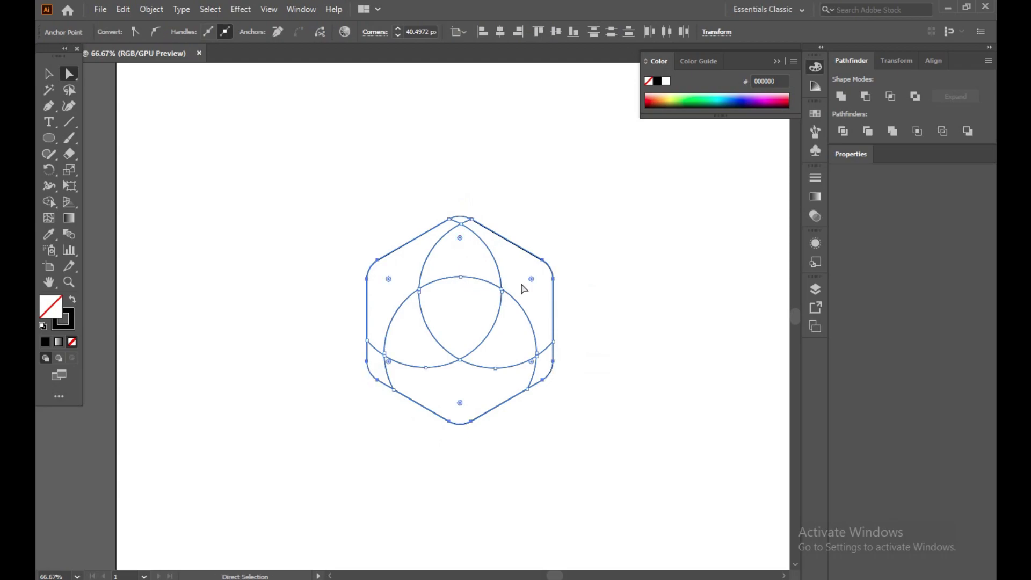
pyautogui.click(612, 285)
pyautogui.moveTo(605, 239); pyautogui.dragTo(603, 279)
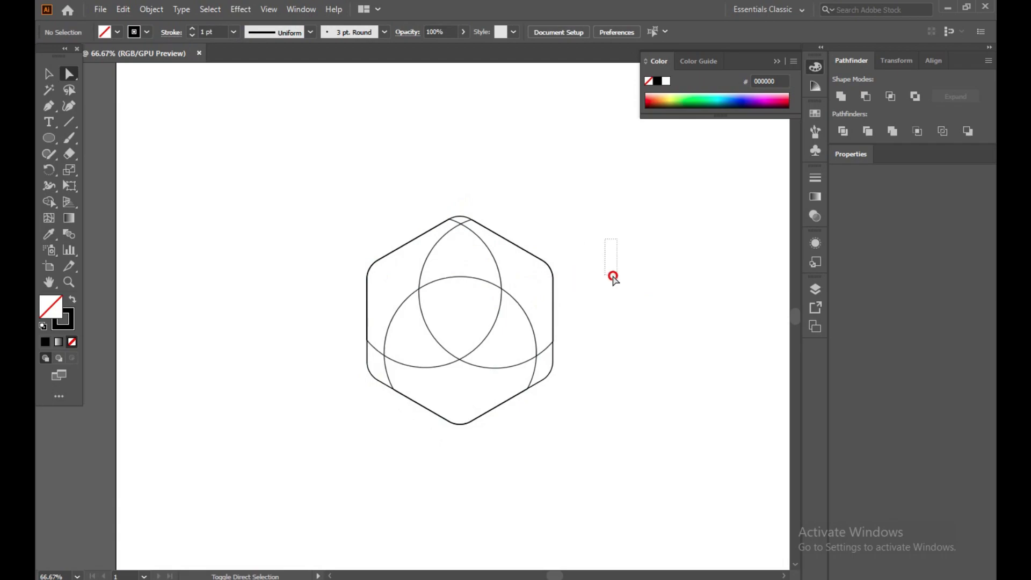
pyautogui.moveTo(256, 207); pyautogui.dragTo(605, 403)
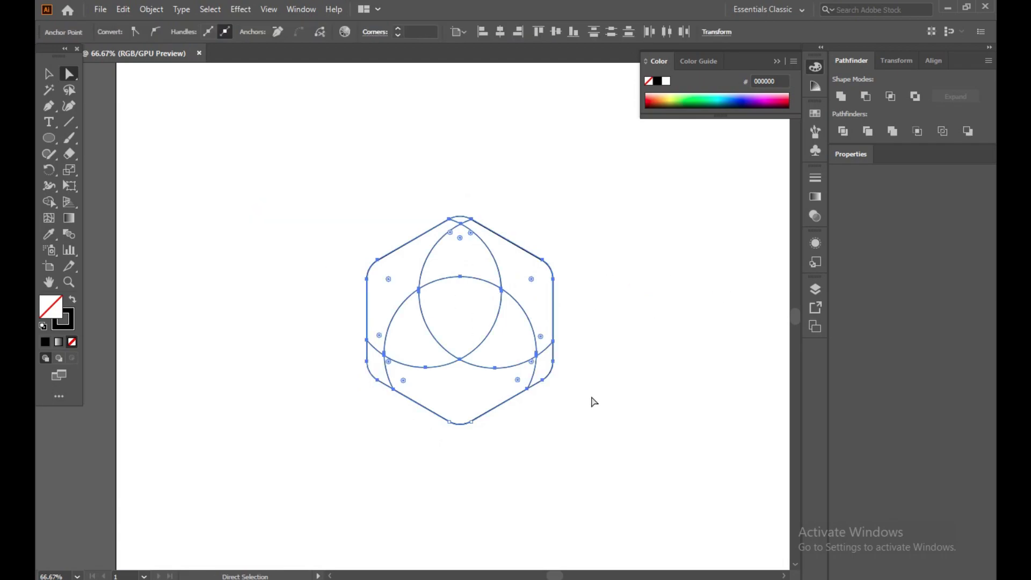
pyautogui.click(48, 74)
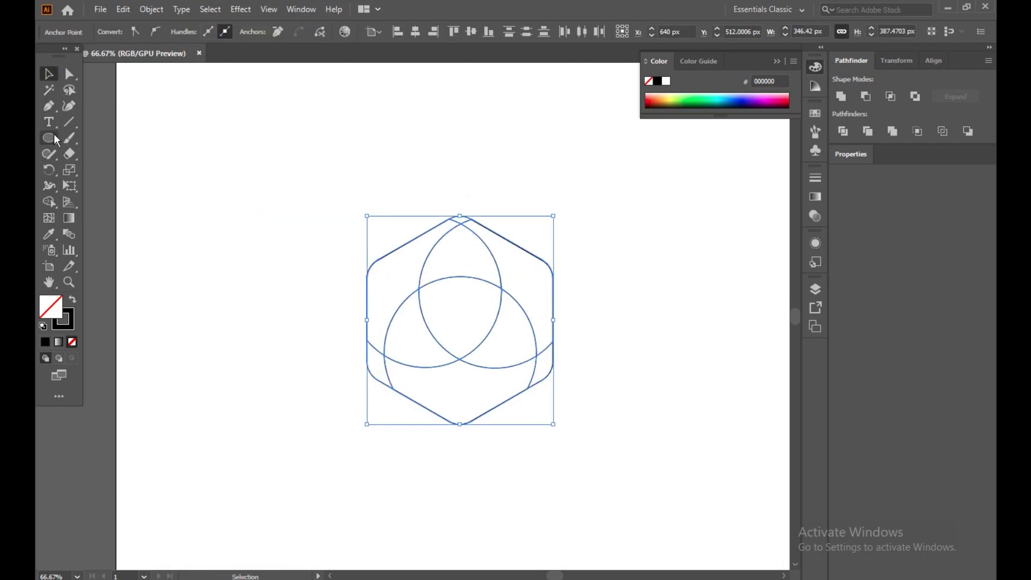
pyautogui.click(50, 204)
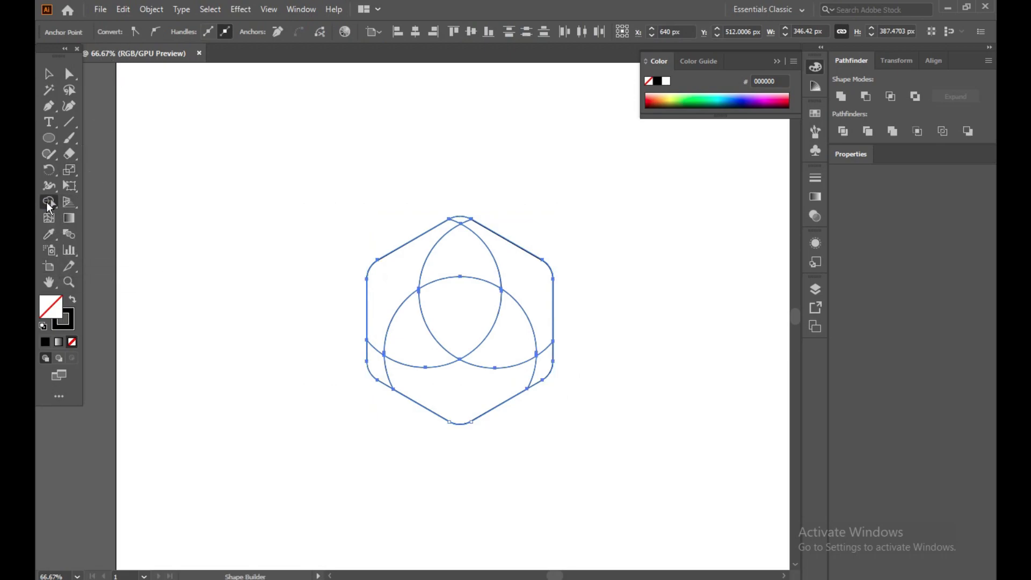
pyautogui.click(49, 74)
pyautogui.moveTo(220, 161); pyautogui.dragTo(604, 425)
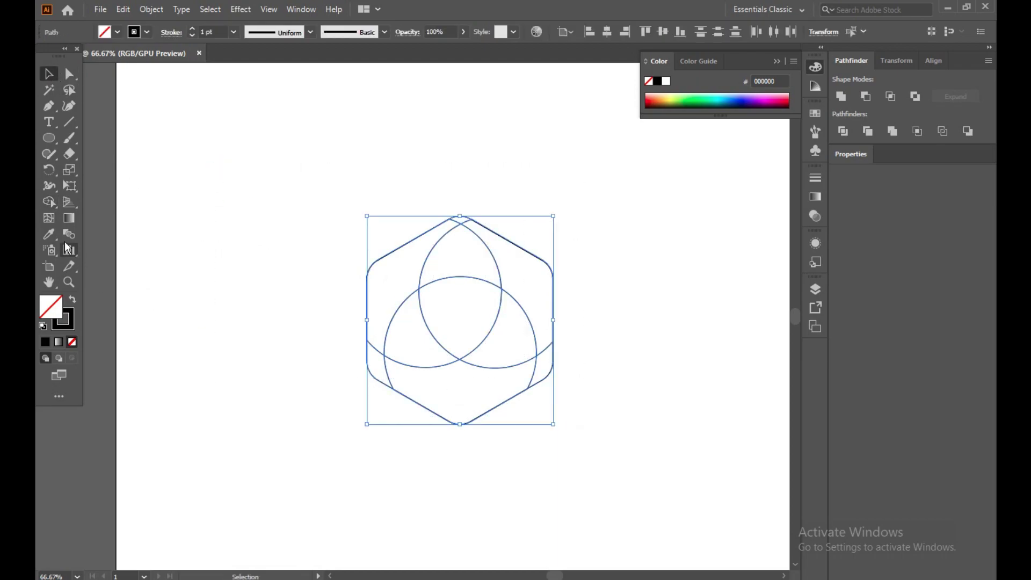
pyautogui.click(48, 202)
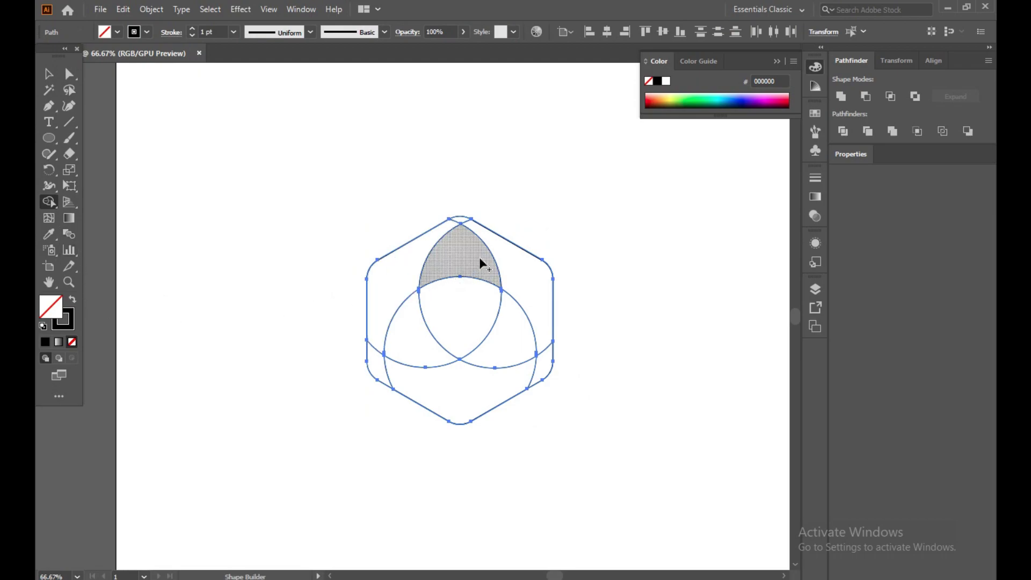
pyautogui.click(49, 74)
pyautogui.click(257, 156)
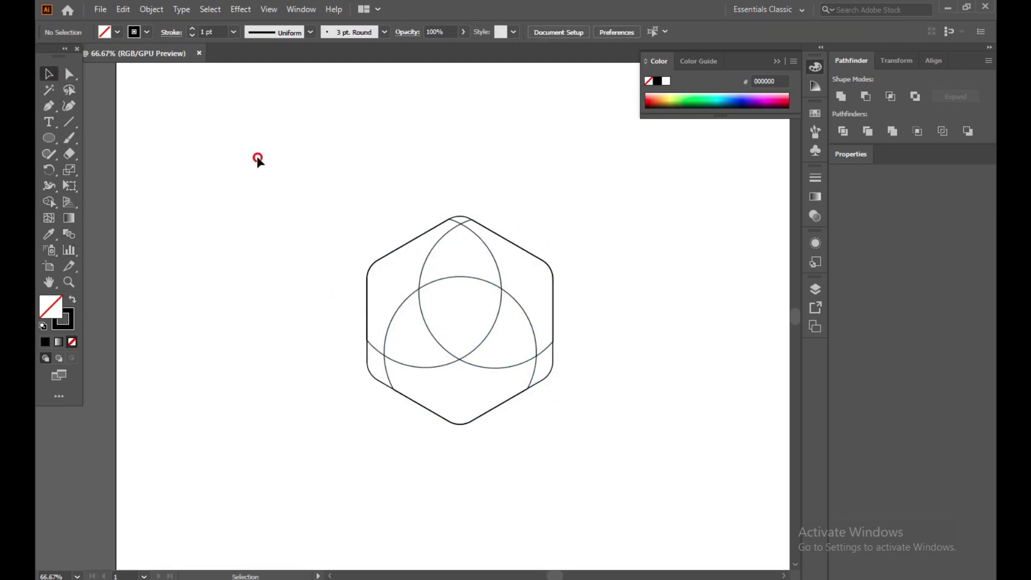
# Step: Select the rounded hexagon and all three circle arcs for the Shape Builder tool and set the fill to black
pyautogui.moveTo(248, 191); pyautogui.dragTo(575, 419)
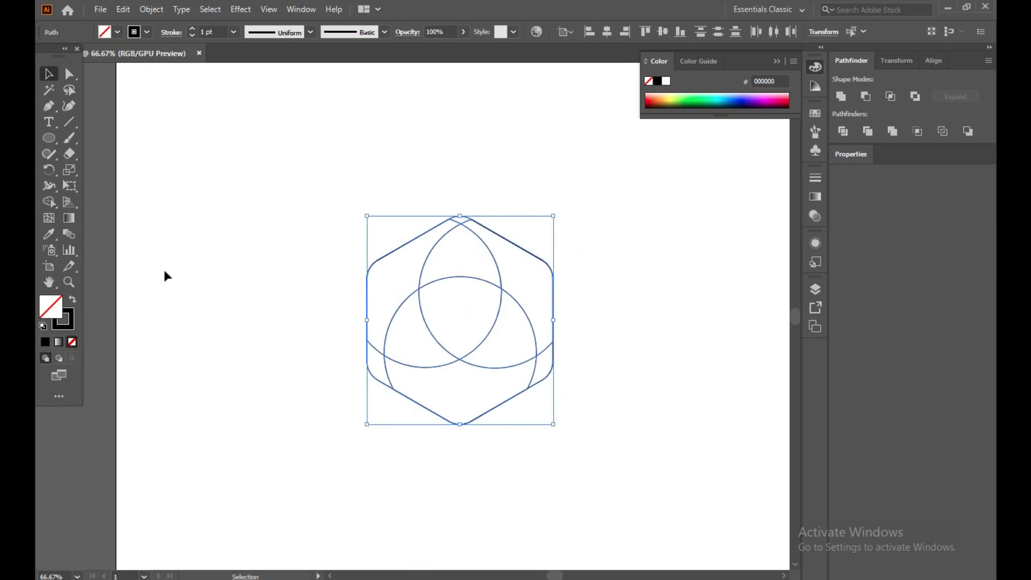
pyautogui.click(44, 199)
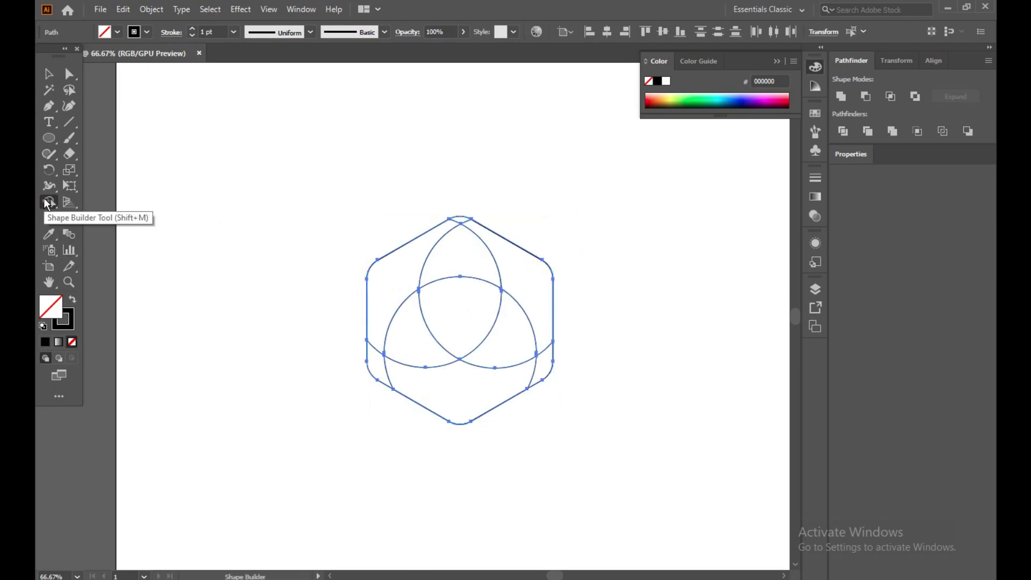
pyautogui.click(121, 32)
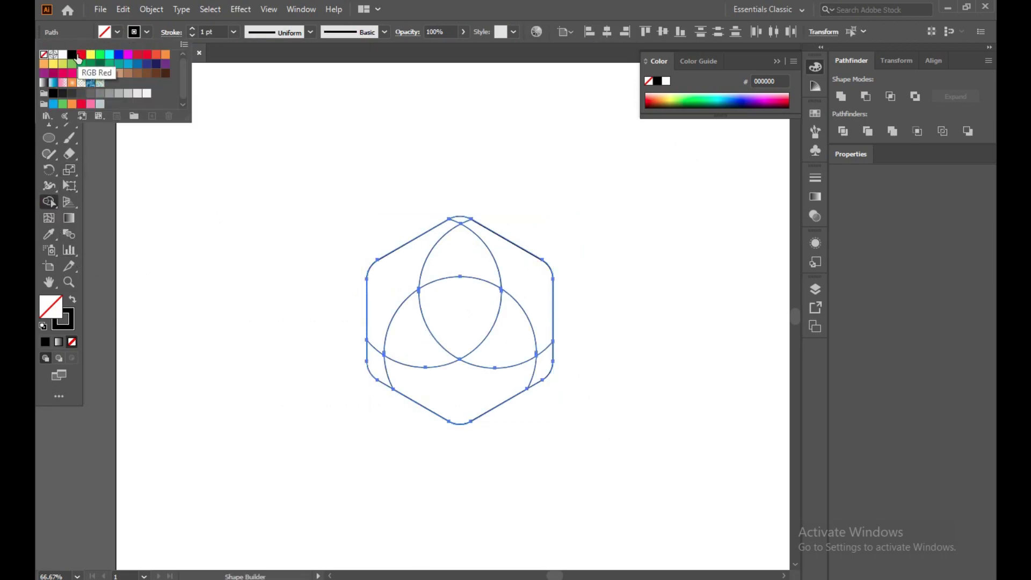
pyautogui.click(73, 55)
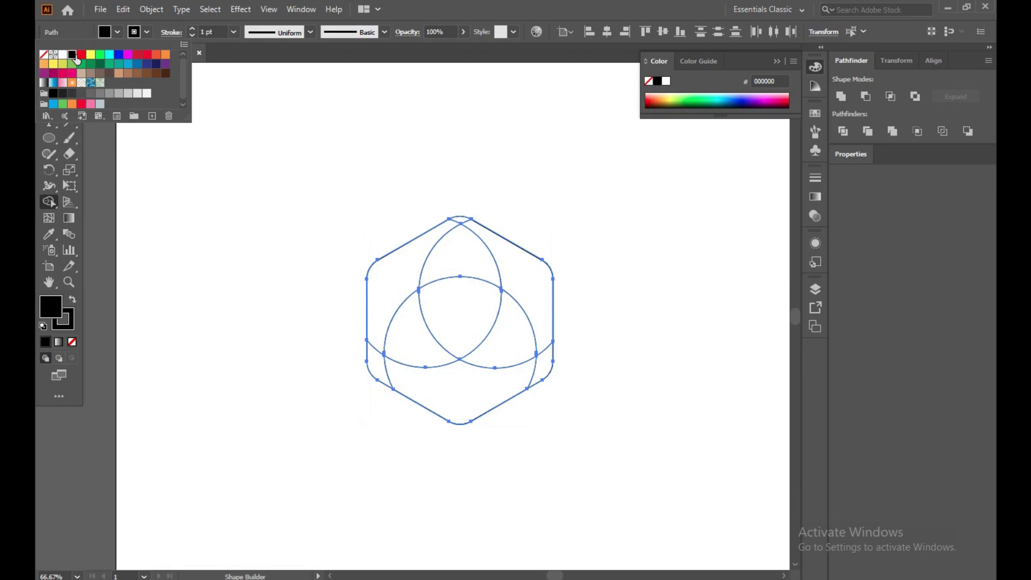
# Step: Merge the regions along the hexagon's left side with the top petal into one black blade using Shape Builder
pyautogui.click(391, 279)
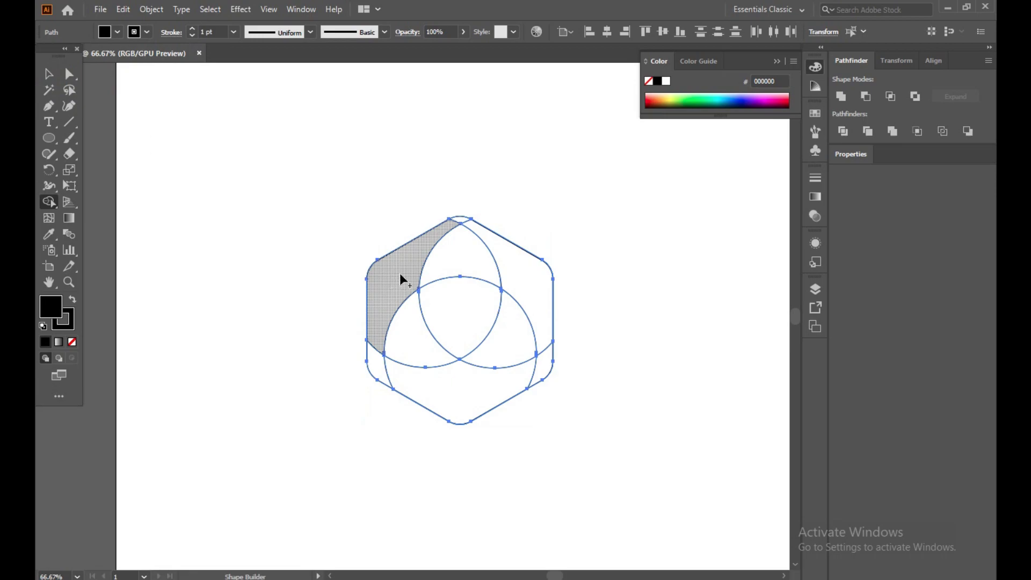
pyautogui.click(400, 276)
pyautogui.moveTo(400, 276); pyautogui.dragTo(380, 358)
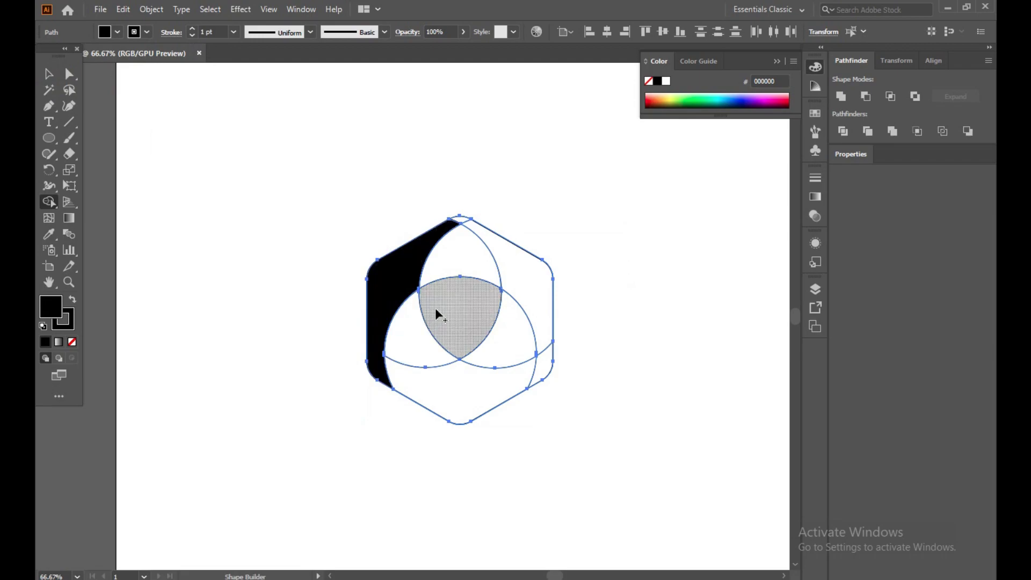
pyautogui.click(416, 263)
pyautogui.moveTo(416, 263)
pyautogui.mouseDown()
pyautogui.moveTo(437, 242)
pyautogui.moveTo(465, 241)
pyautogui.mouseUp()
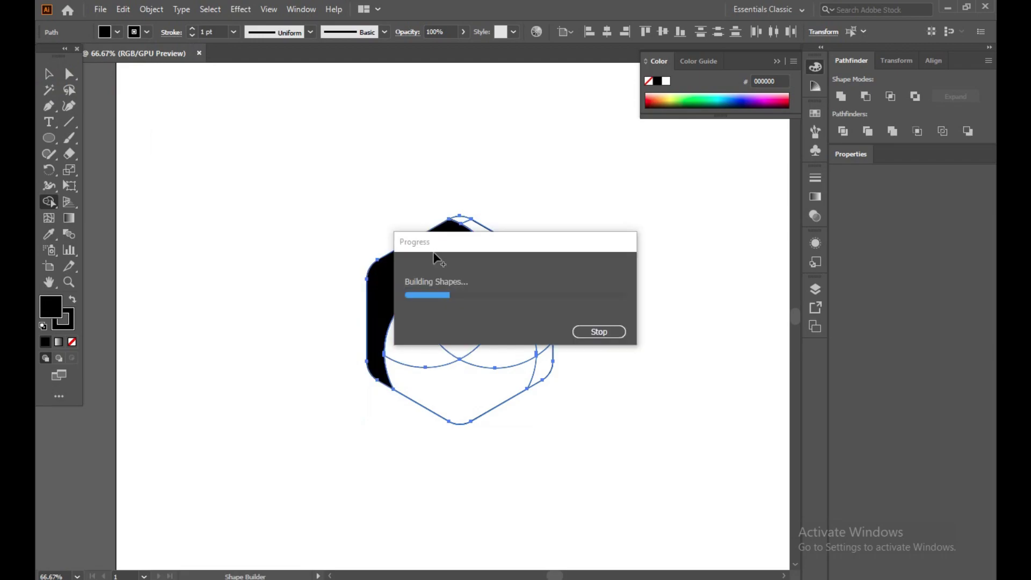
# Step: Merge the right-hand regions and the bottom regions into two more black blades with Shape Builder, leaving the centre empty
pyautogui.click(462, 219)
pyautogui.moveTo(463, 222)
pyautogui.mouseDown()
pyautogui.moveTo(516, 275)
pyautogui.moveTo(522, 333)
pyautogui.mouseUp()
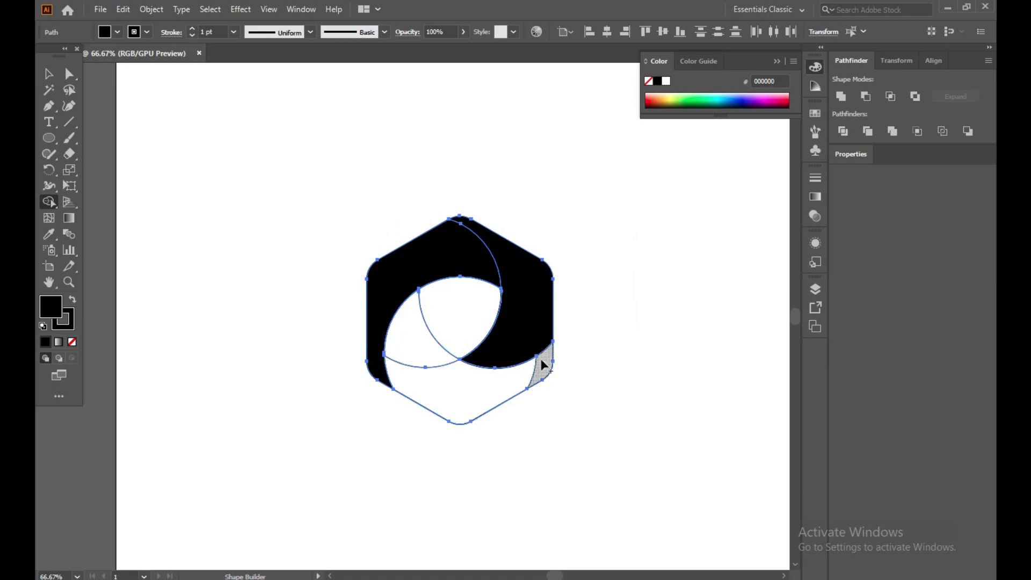
pyautogui.moveTo(544, 365)
pyautogui.mouseDown()
pyautogui.moveTo(449, 386)
pyautogui.moveTo(421, 368)
pyautogui.mouseUp()
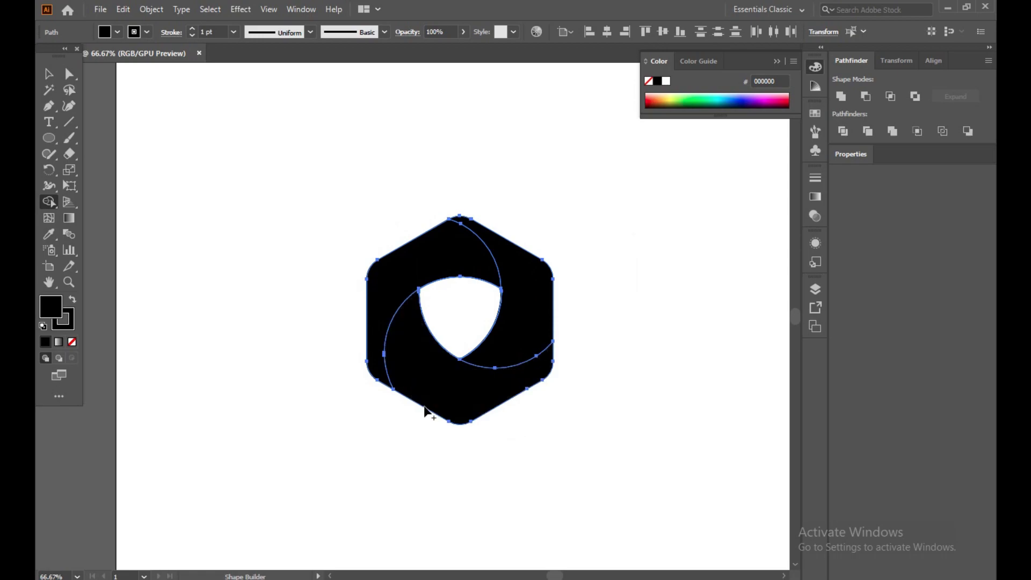
pyautogui.click(48, 74)
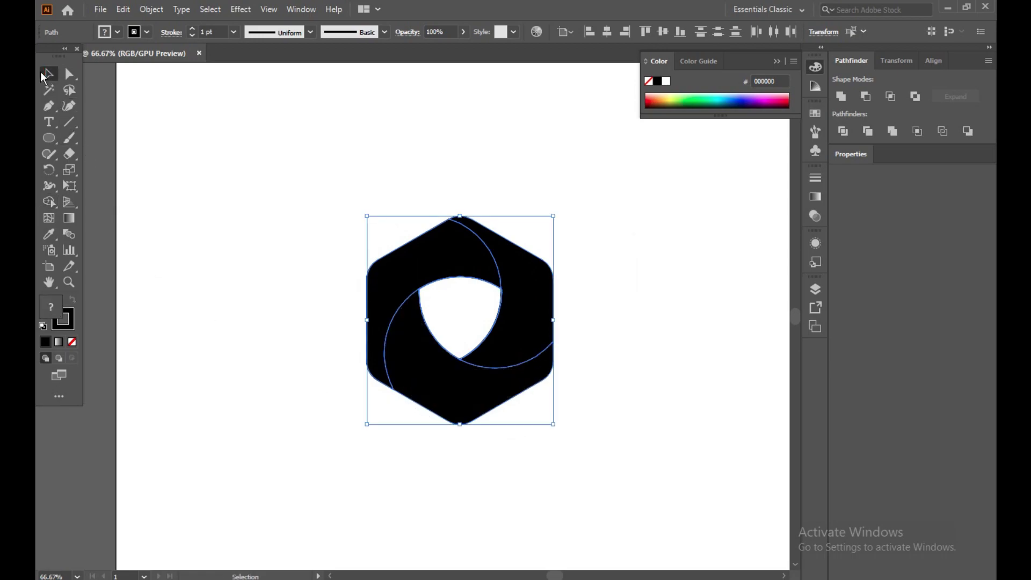
pyautogui.click(228, 165)
# Step: Select the whole logo and fill it with a linear white-to-black gradient
pyautogui.moveTo(308, 272); pyautogui.dragTo(570, 429)
pyautogui.click(121, 9)
pyautogui.click(815, 197)
pyautogui.click(706, 193)
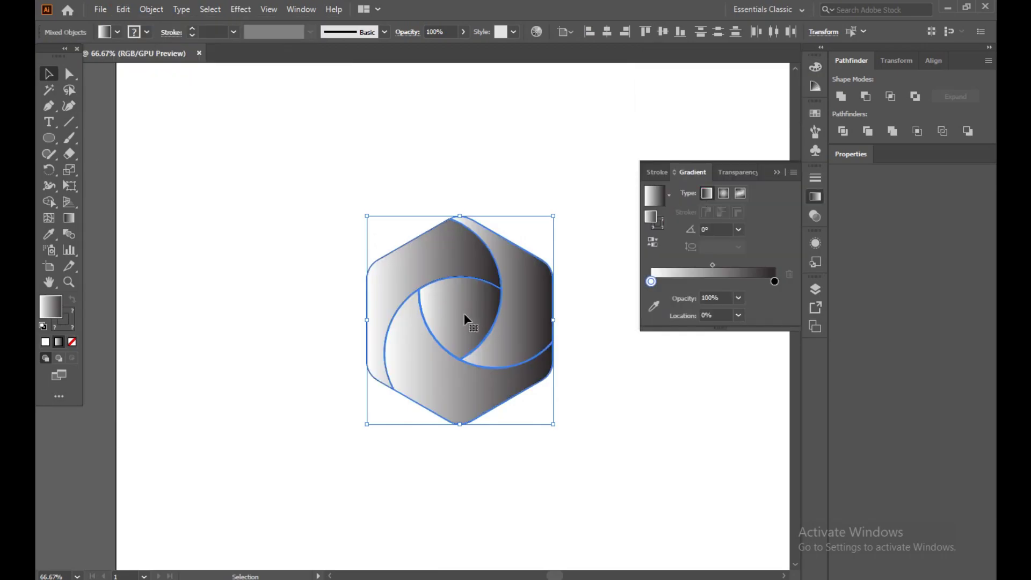
# Step: Remove the gradient-filled central region between the three blades with the Shape Builder tool
pyautogui.click(49, 202)
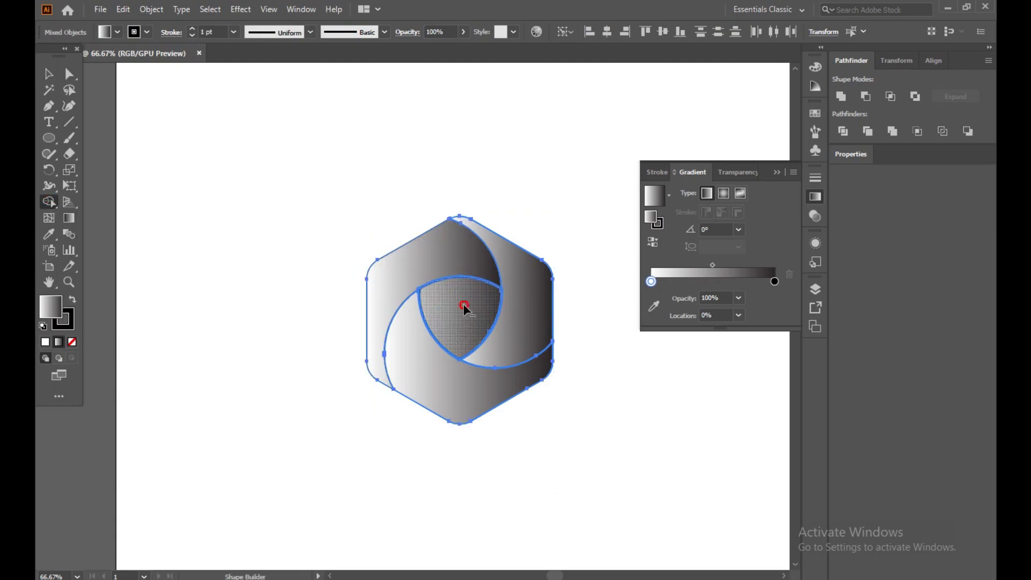
pyautogui.keyDown('alt'); pyautogui.click(449, 315); pyautogui.keyUp('alt')
pyautogui.click(48, 73)
pyautogui.click(468, 300)
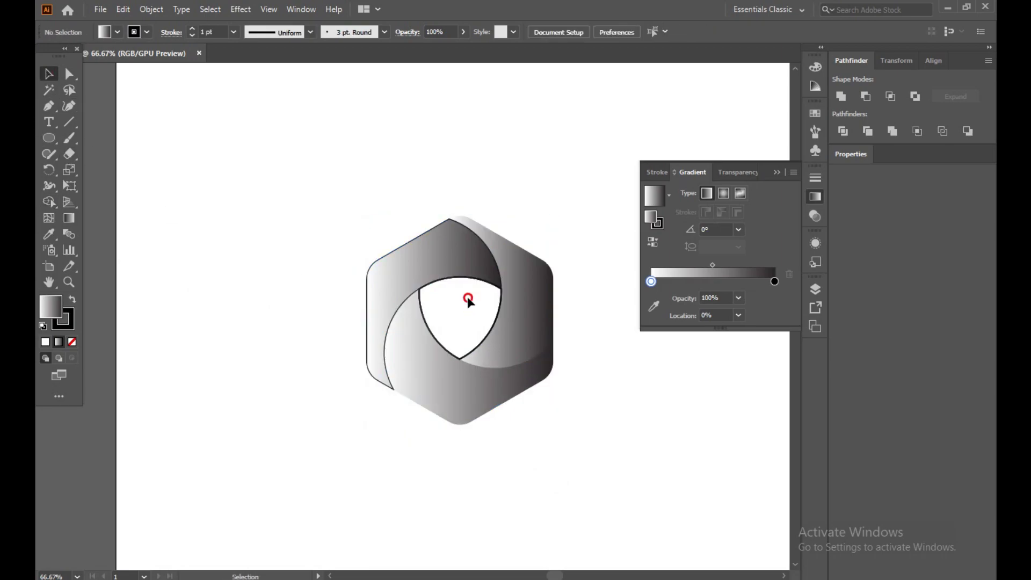
# Step: Try to remove the black stroke from the individual gradient-filled blades around the central opening
pyautogui.click(433, 334)
pyautogui.hotkey('ctrl', 'shift', 'a')
pyautogui.click(434, 340)
pyautogui.hotkey('ctrl', 'shift', 'a')
pyautogui.click(433, 334)
pyautogui.hotkey('ctrl', 'shift', 'a')
pyautogui.click(382, 347)
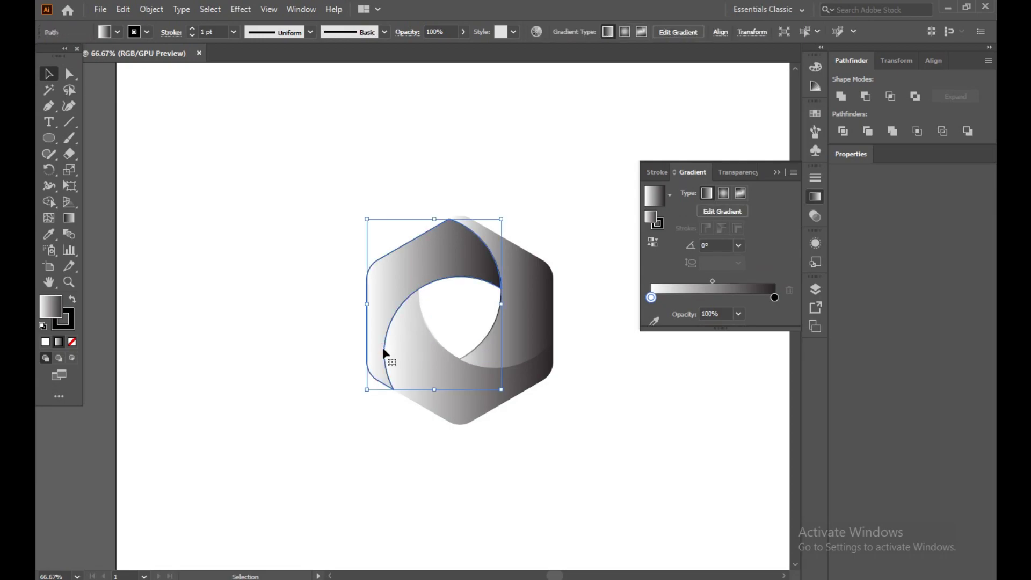
pyautogui.click(72, 342)
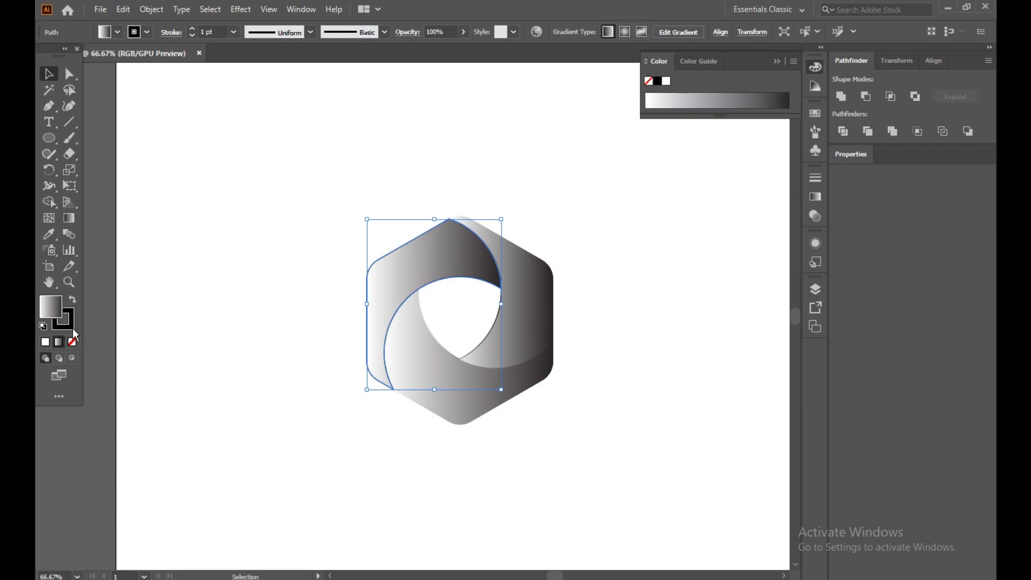
pyautogui.click(429, 401)
# Step: Select all the blades together and apply the linear white-to-black gradient to their stroke
pyautogui.click(287, 276)
pyautogui.moveTo(272, 203); pyautogui.dragTo(517, 434)
pyautogui.click(817, 196)
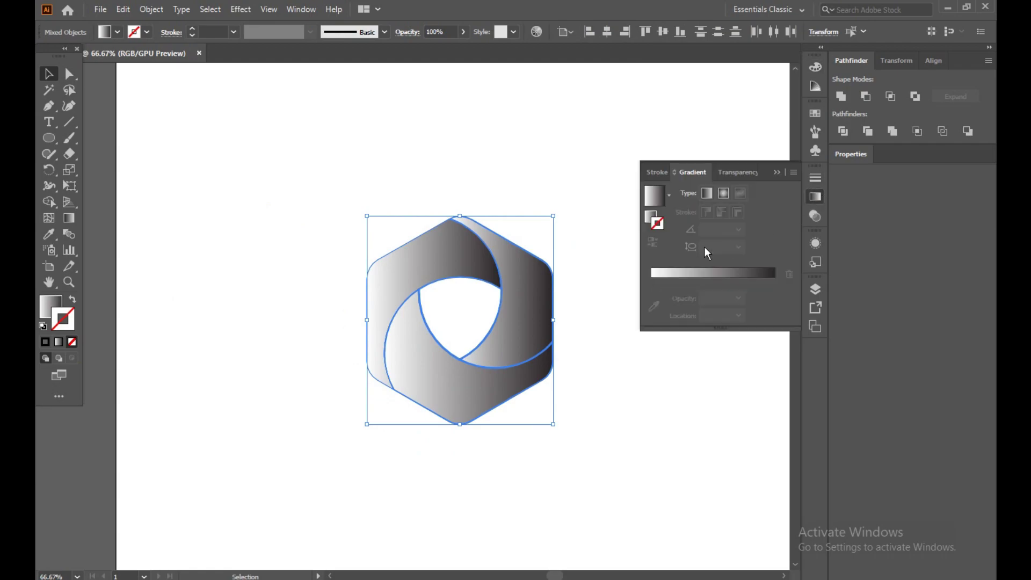
pyautogui.click(656, 275)
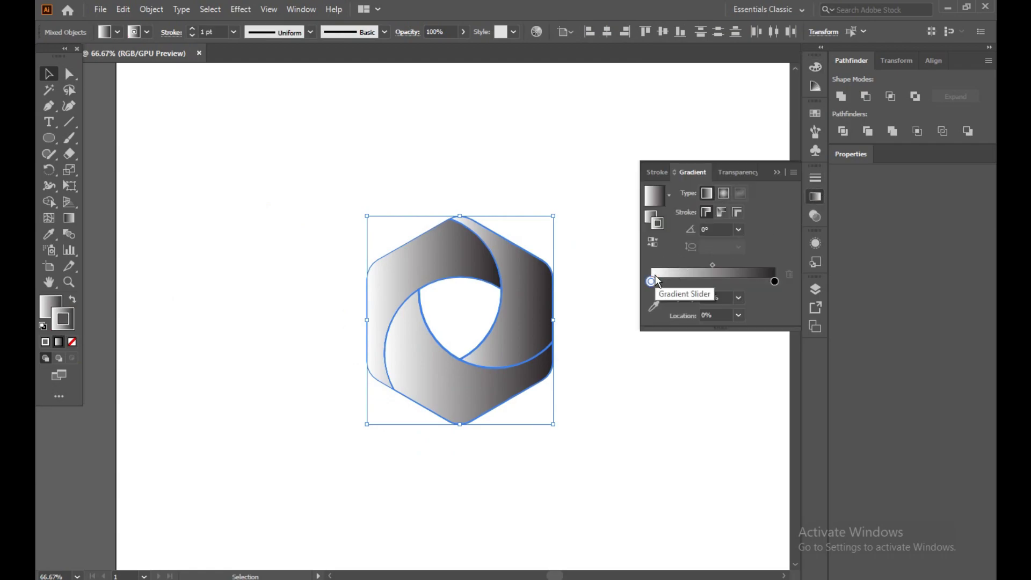
pyautogui.click(317, 219)
# Step: Undo the gradient, stroke and centre-removal changes back to the solid black blades
pyautogui.hotkey('ctrl', 'z')
pyautogui.hotkey('ctrl', 'z')
pyautogui.hotkey('ctrl', 'z')
pyautogui.hotkey('ctrl', 'z')
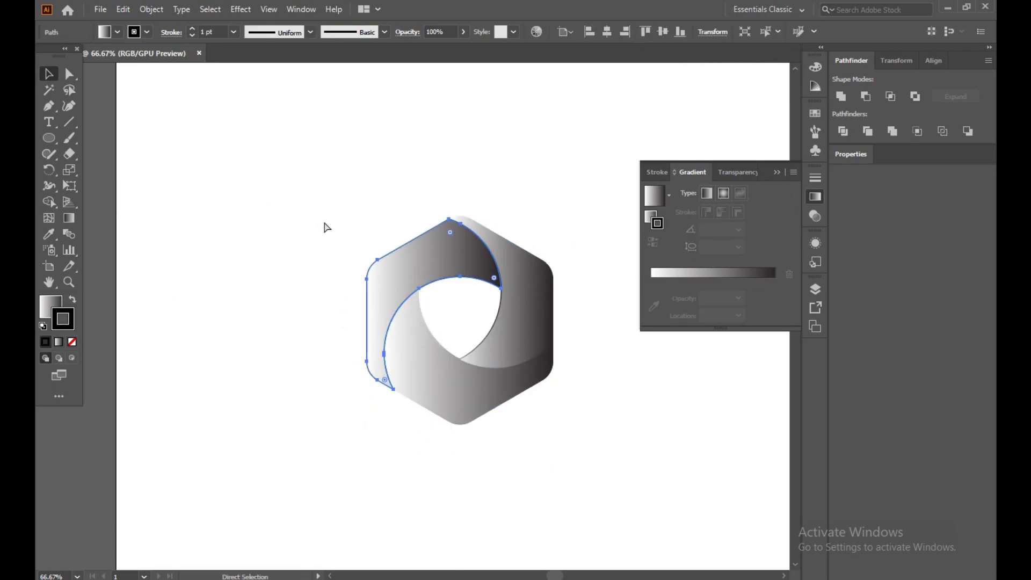
pyautogui.hotkey('ctrl', 'z')
pyautogui.hotkey('ctrl', 'z')
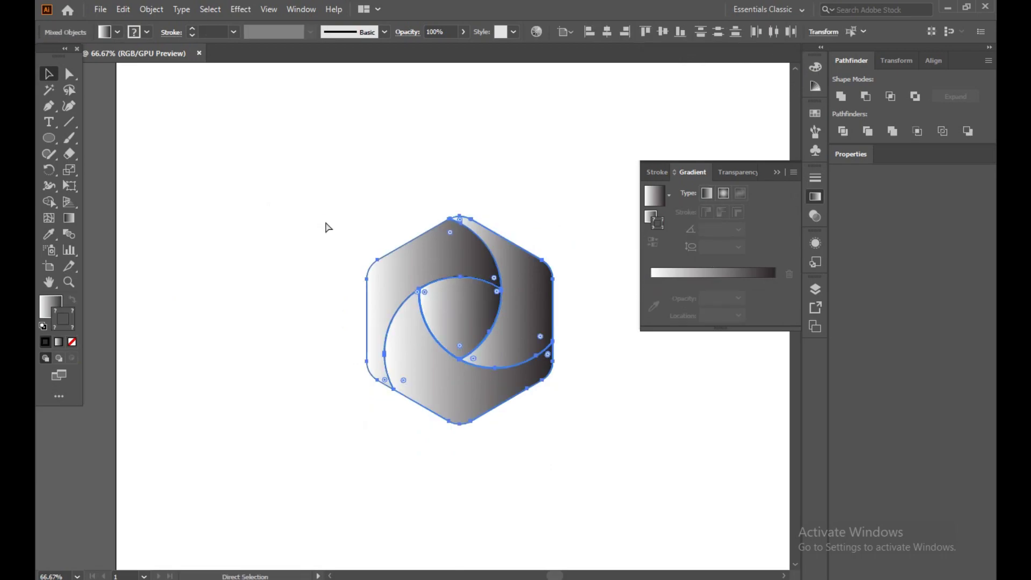
pyautogui.hotkey('ctrl', 'z')
pyautogui.hotkey('ctrl', 'z')
pyautogui.hotkey('ctrl', 'z')
# Step: Select the whole black logo and expand its fill and stroke
pyautogui.click(321, 217)
pyautogui.moveTo(320, 217); pyautogui.dragTo(522, 423)
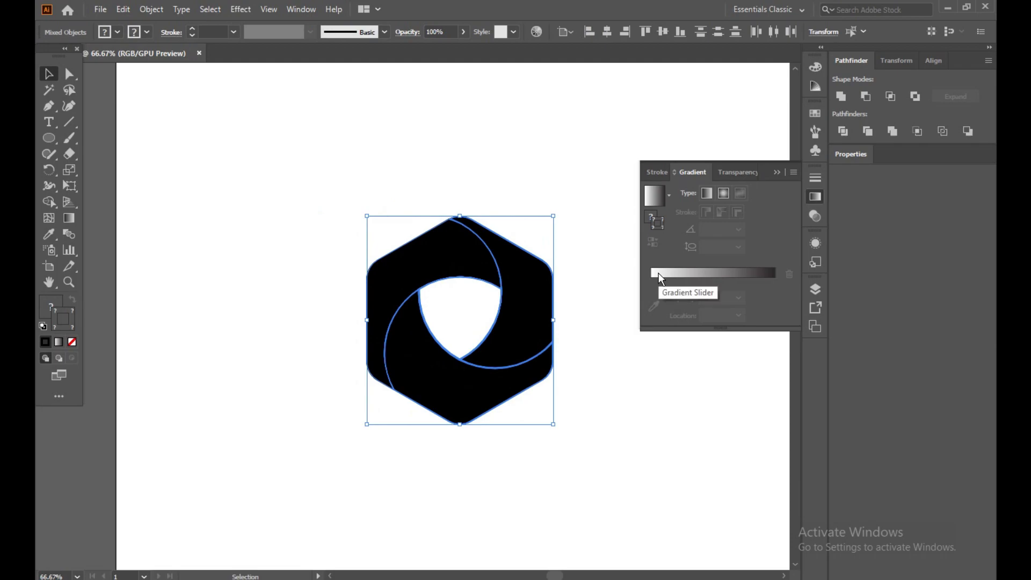
pyautogui.click(656, 172)
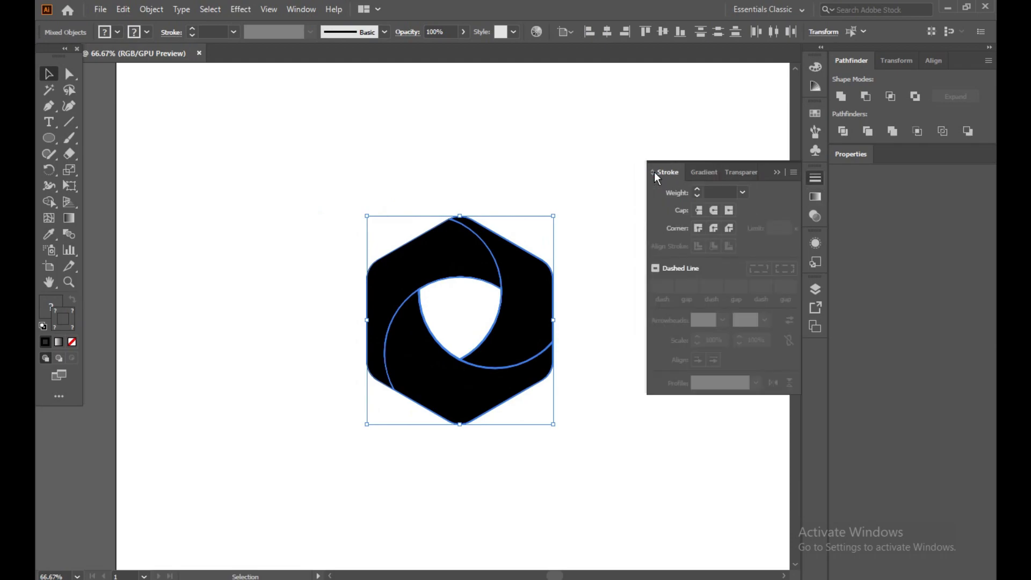
pyautogui.click(843, 131)
pyautogui.hotkey('ctrl', 'z')
pyautogui.click(152, 9)
pyautogui.click(180, 167)
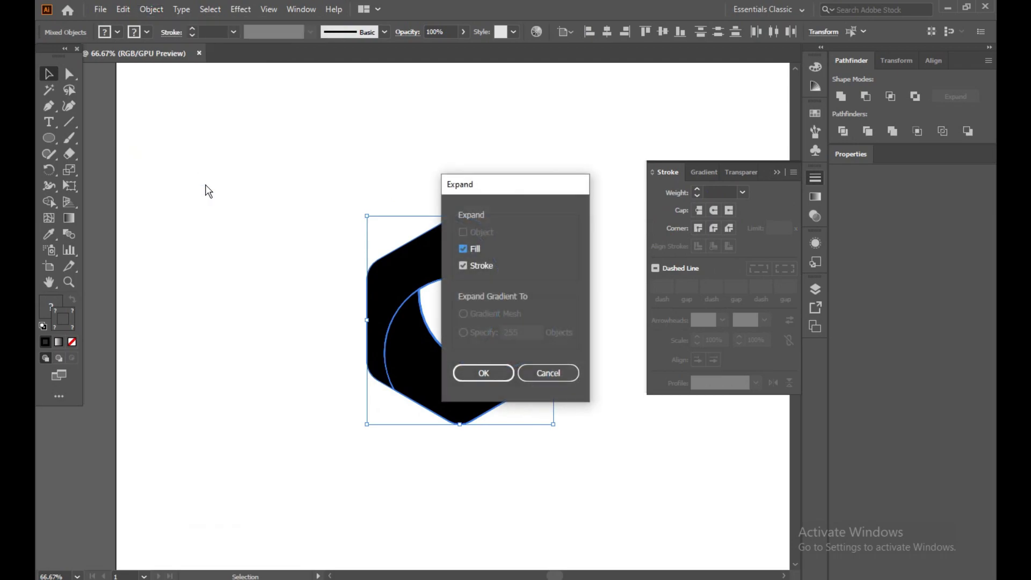
pyautogui.click(482, 372)
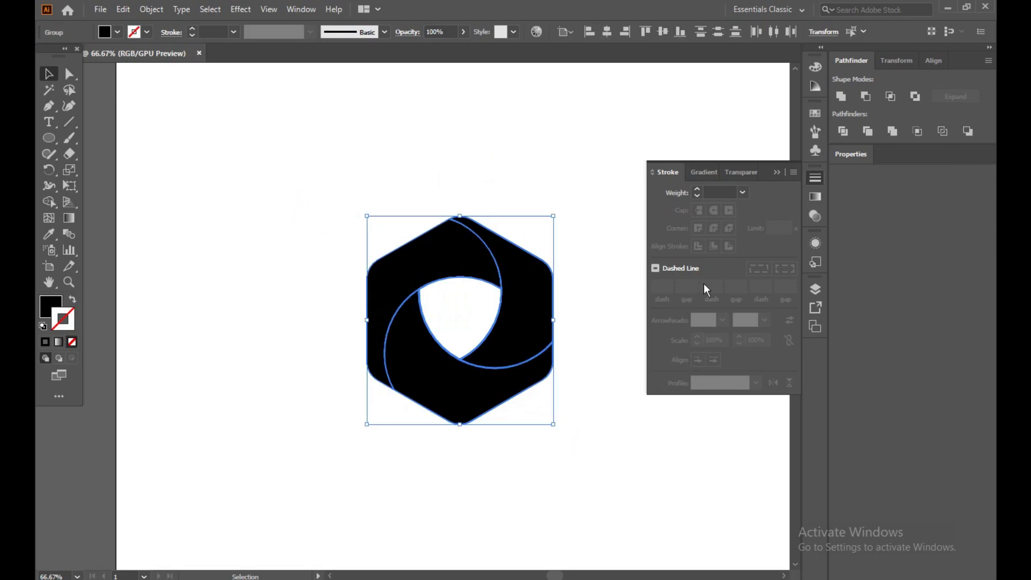
# Step: Fill all the selected blades with the linear white-to-black gradient and remove their stroke
pyautogui.click(814, 198)
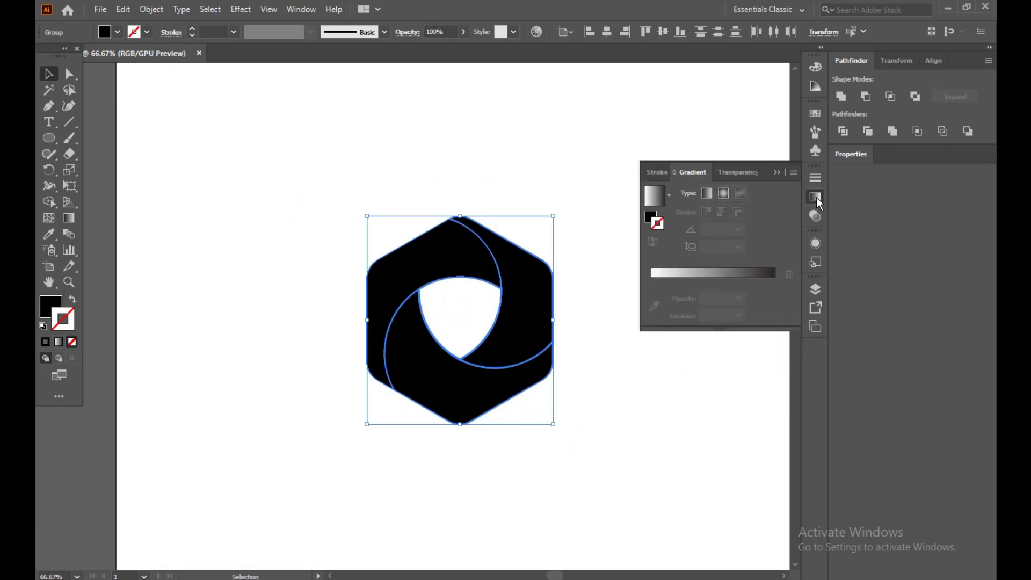
pyautogui.click(708, 193)
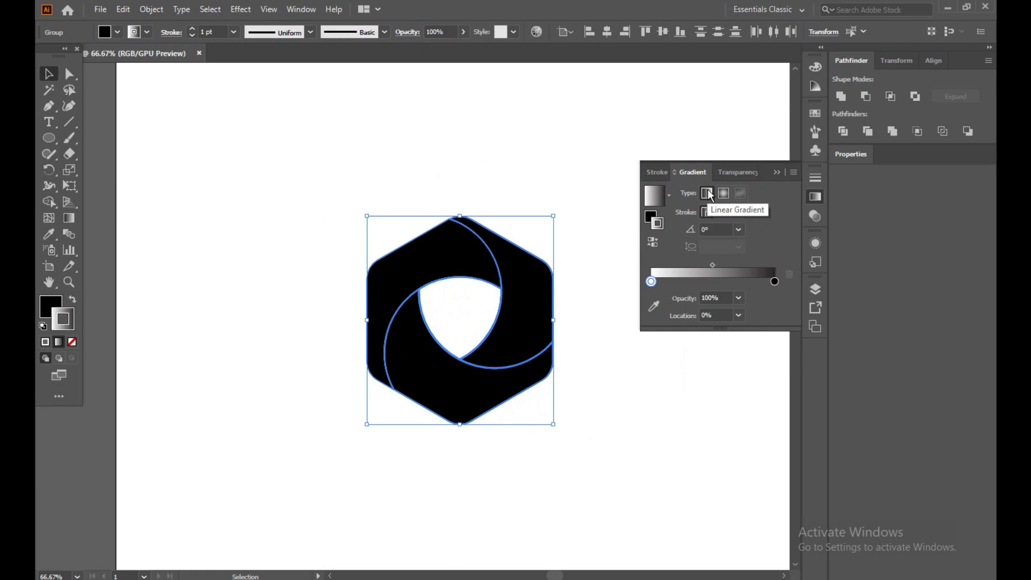
pyautogui.click(72, 301)
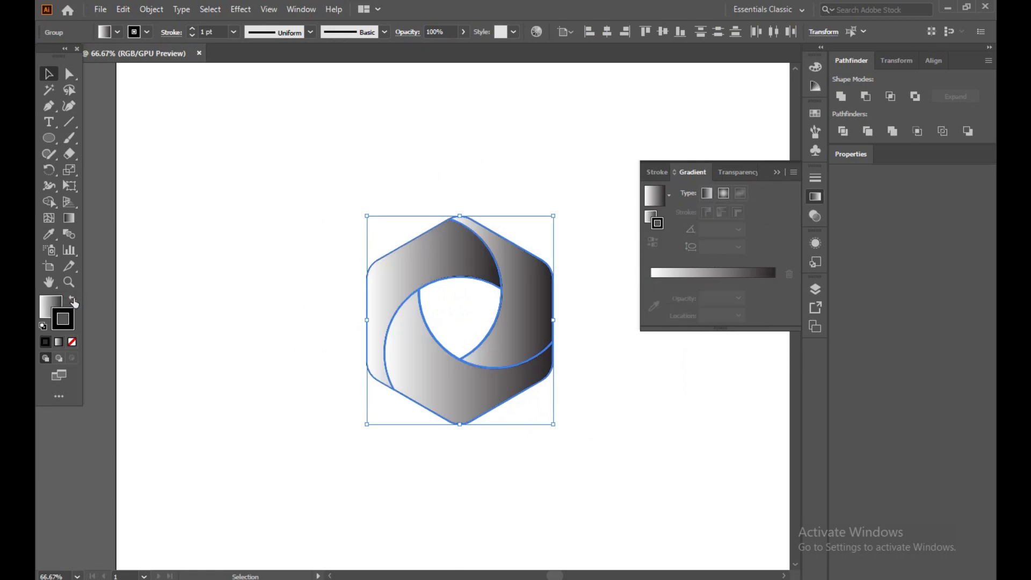
pyautogui.click(72, 342)
pyautogui.click(211, 302)
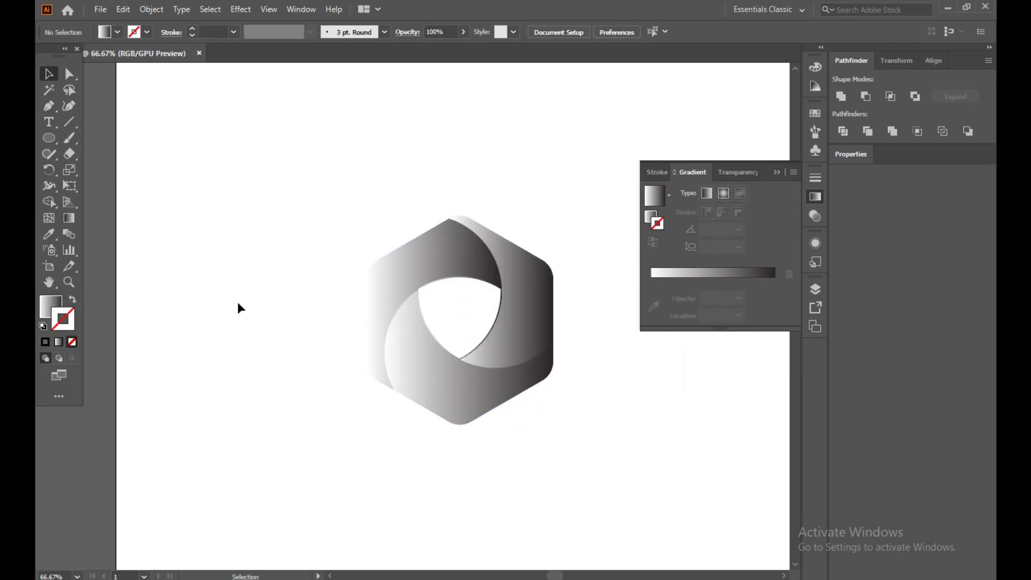
pyautogui.moveTo(320, 221); pyautogui.dragTo(555, 425)
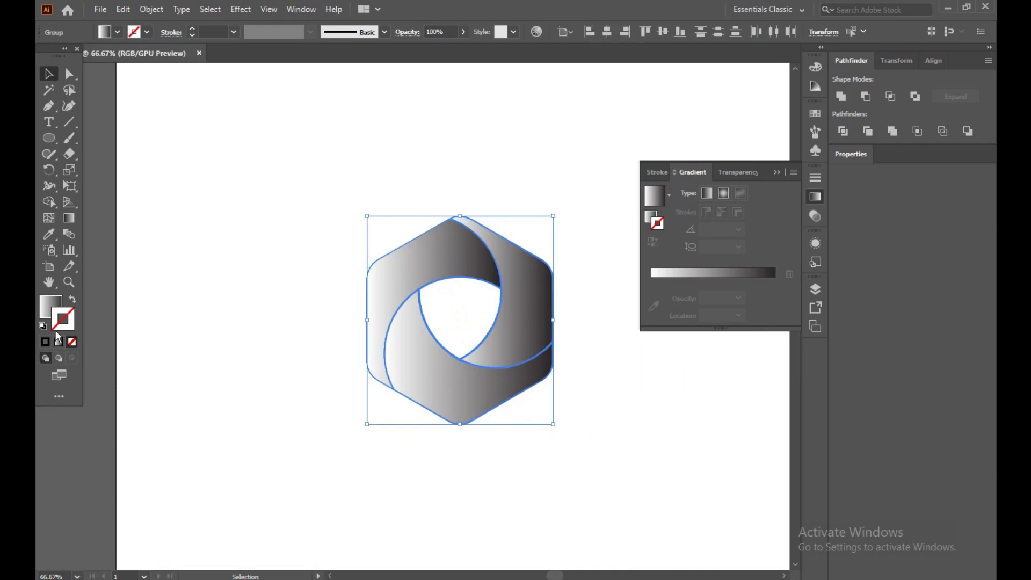
pyautogui.click(184, 339)
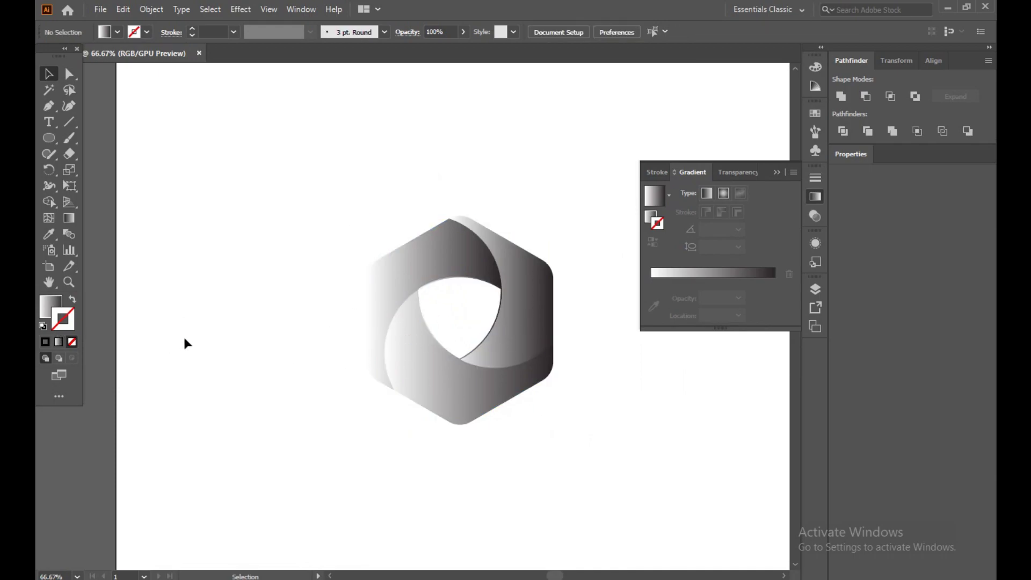
pyautogui.click(528, 345)
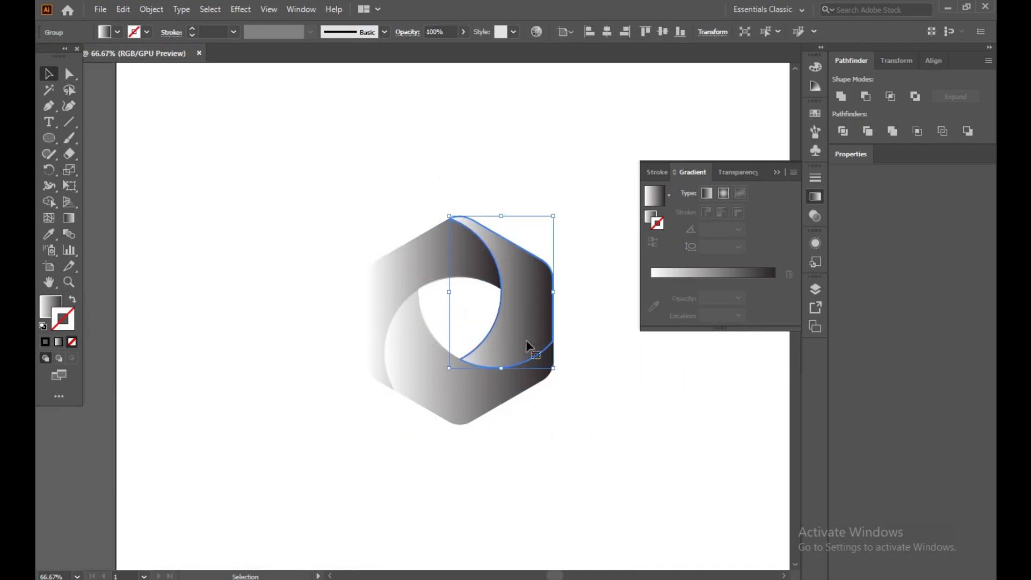
pyautogui.click(177, 336)
# Step: Apply a linear gradient to the stroke of all blades, recolour its white stop RGB Cyan, and swap the fill and stroke
pyautogui.moveTo(302, 240); pyautogui.dragTo(553, 473)
pyautogui.click(706, 193)
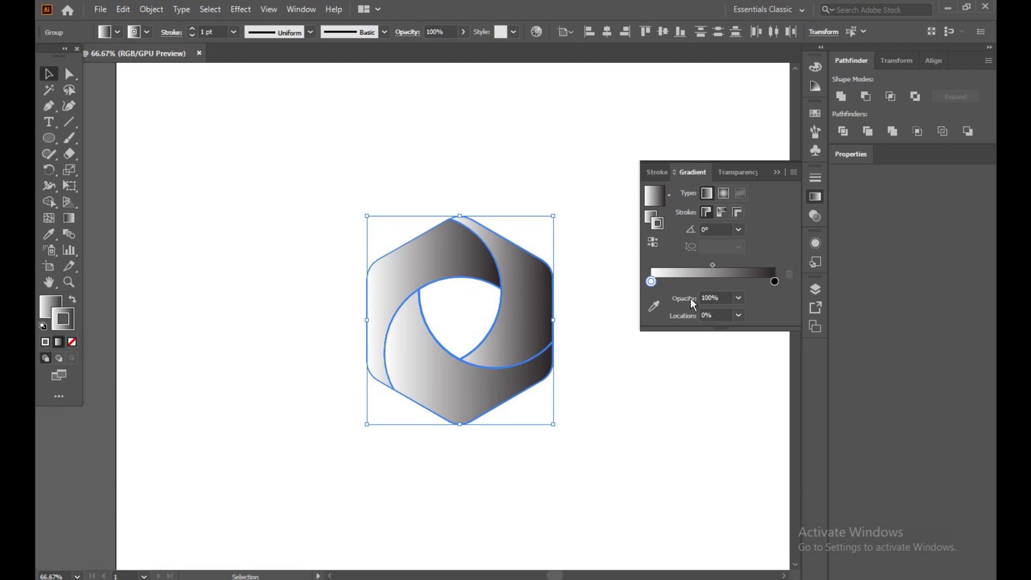
pyautogui.doubleClick(651, 281)
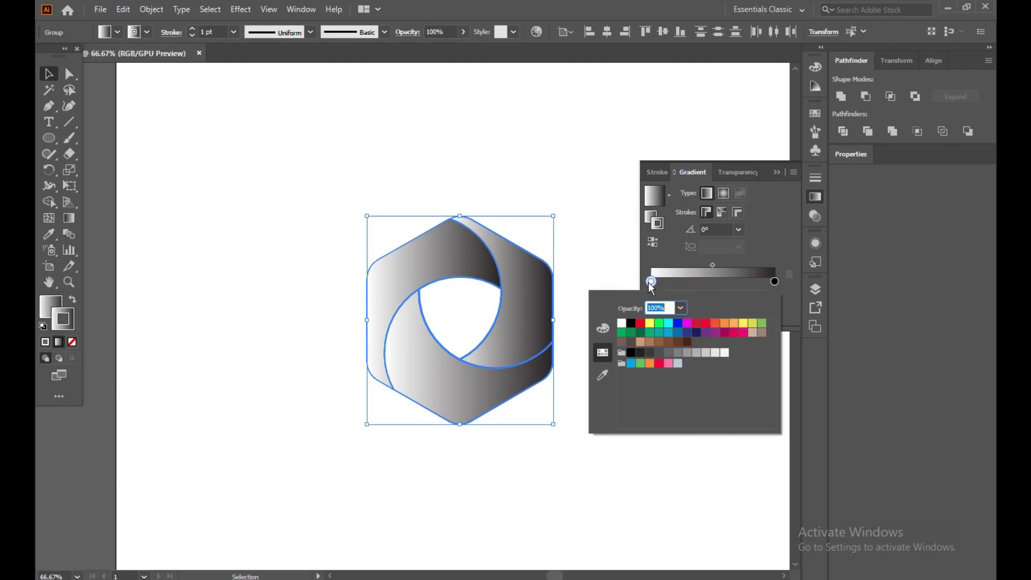
pyautogui.click(668, 324)
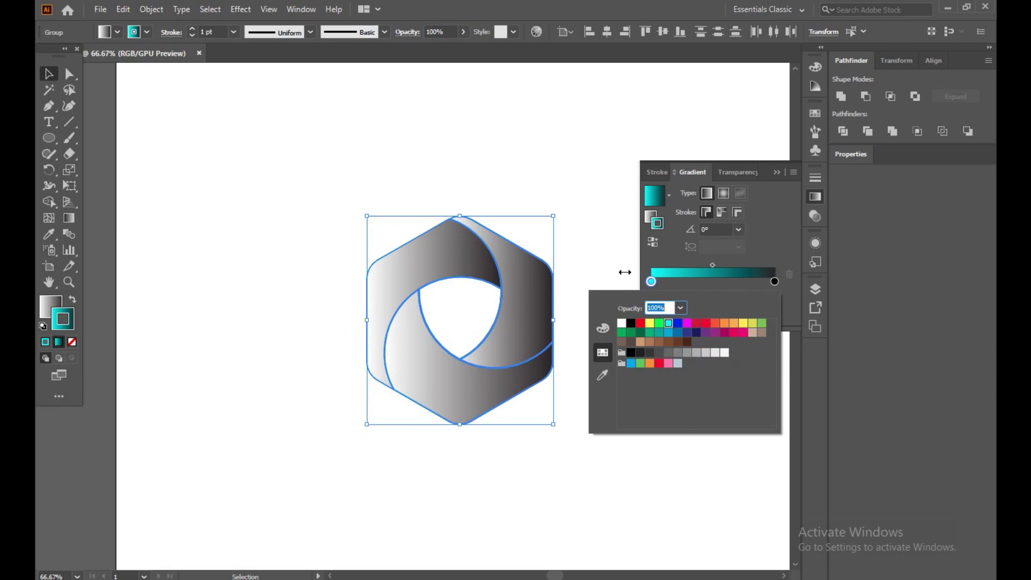
pyautogui.click(681, 262)
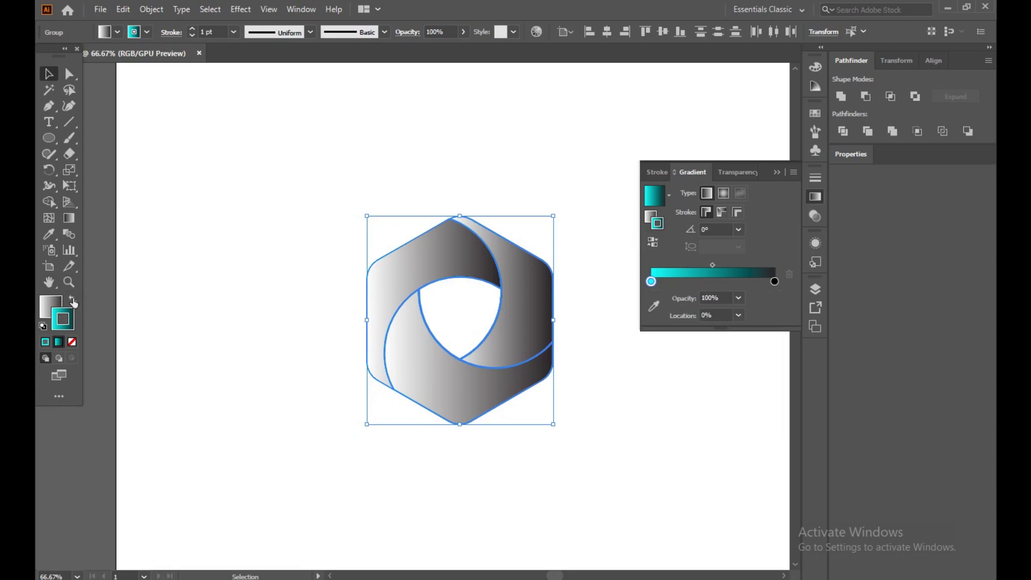
pyautogui.click(73, 301)
pyautogui.click(202, 275)
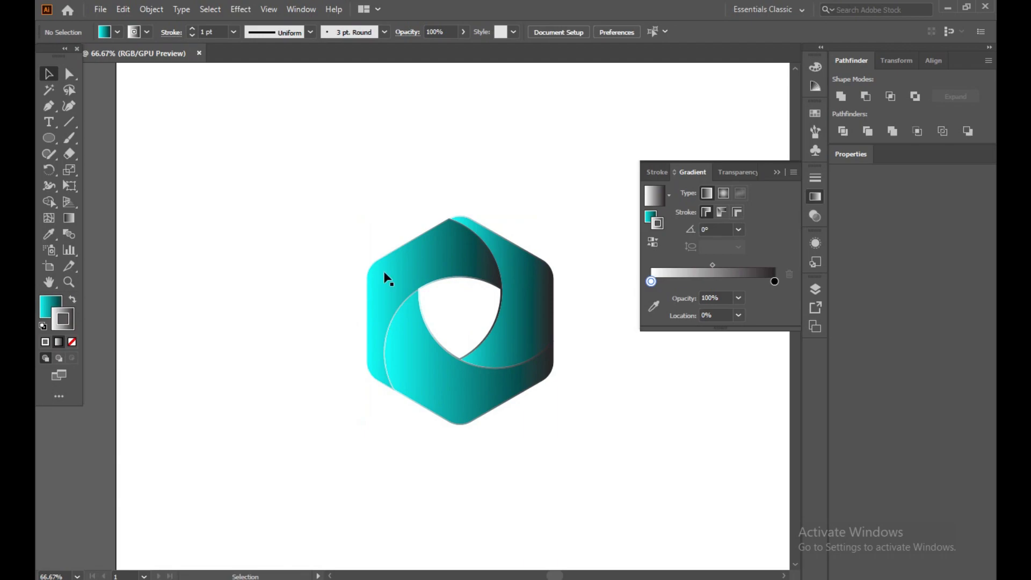
# Step: Delete the leftover thin outline shapes around the logo's central opening
pyautogui.click(516, 325)
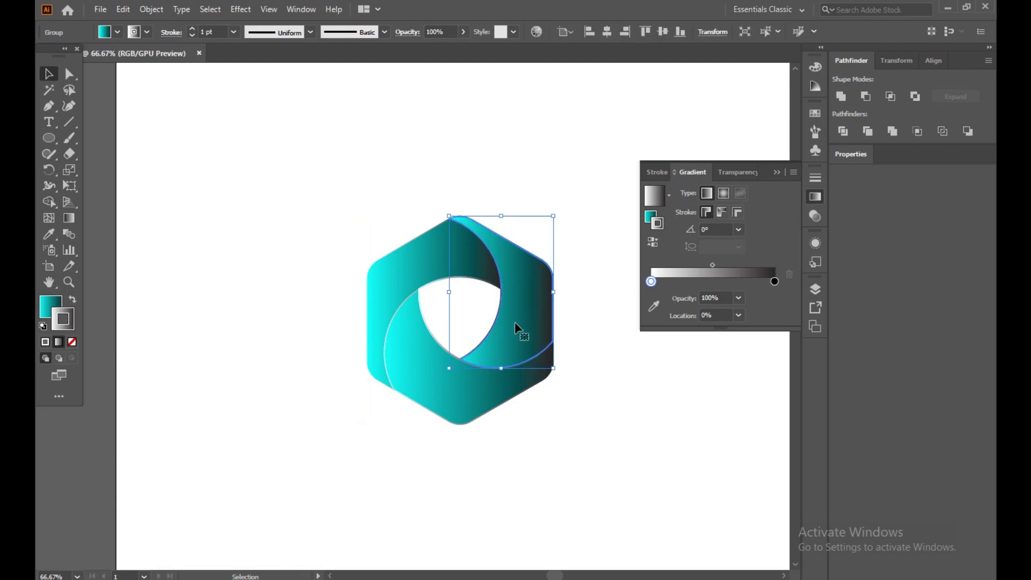
pyautogui.click(467, 317)
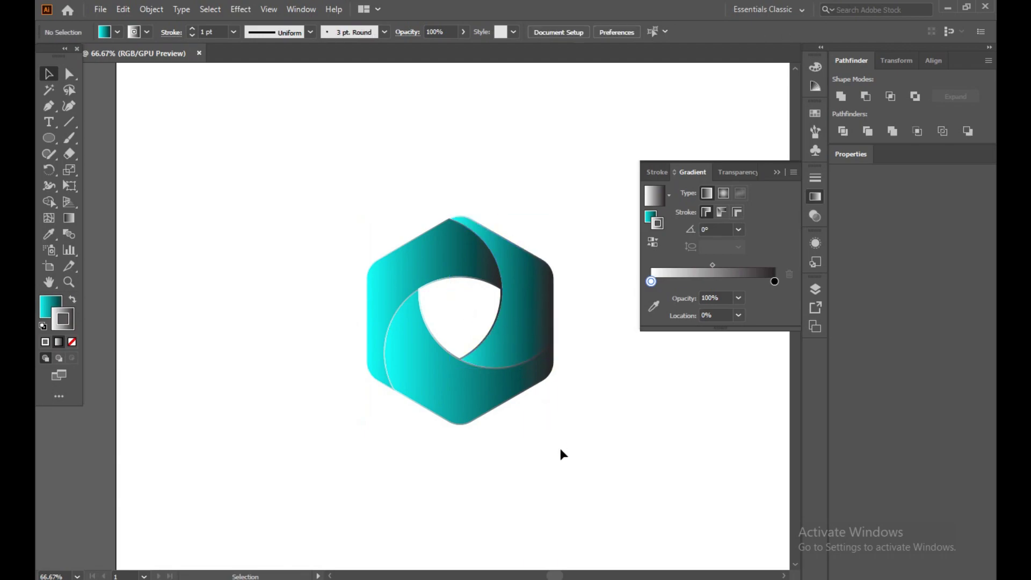
pyautogui.click(479, 341)
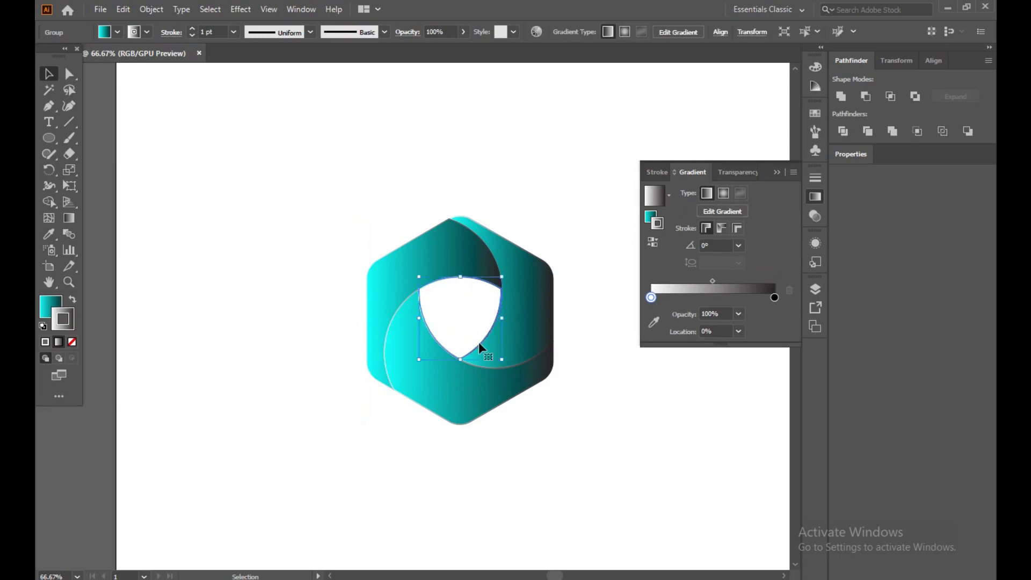
pyautogui.hotkey('ctrl', 'shift', 'a')
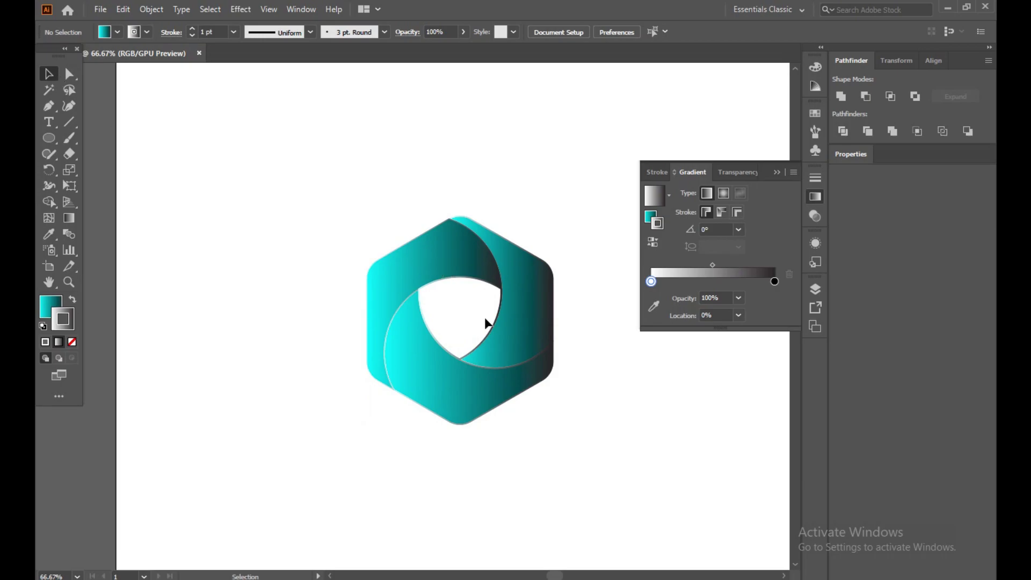
pyautogui.click(492, 327)
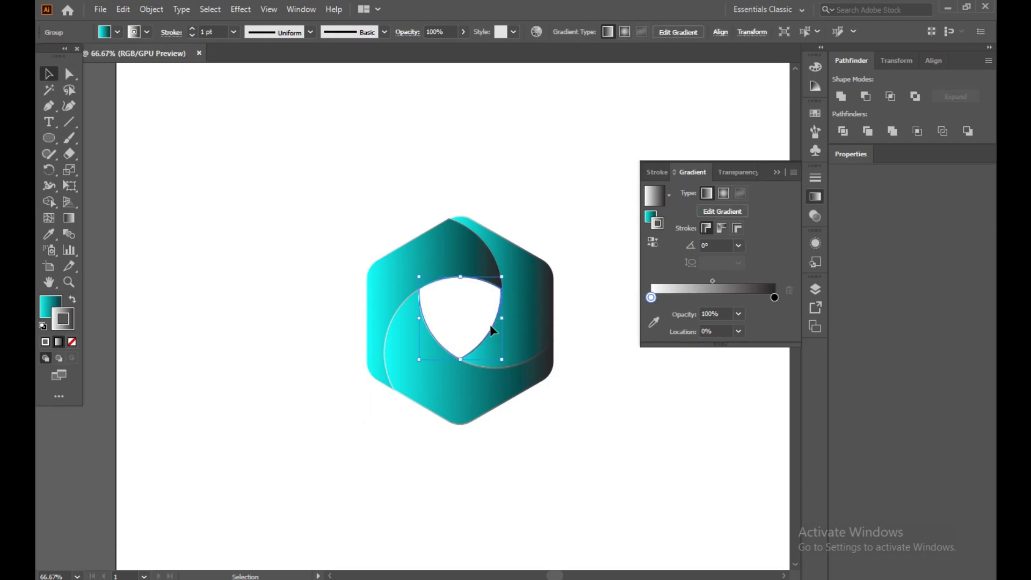
pyautogui.hotkey('ctrl', 'shift', 'a')
pyautogui.scroll(5, 491, 328)
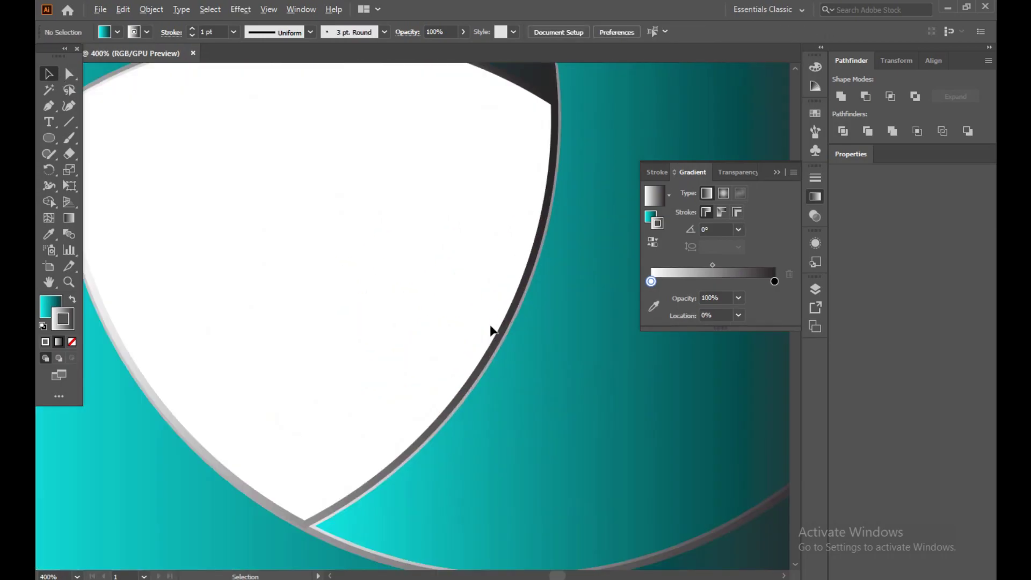
pyautogui.click(492, 348)
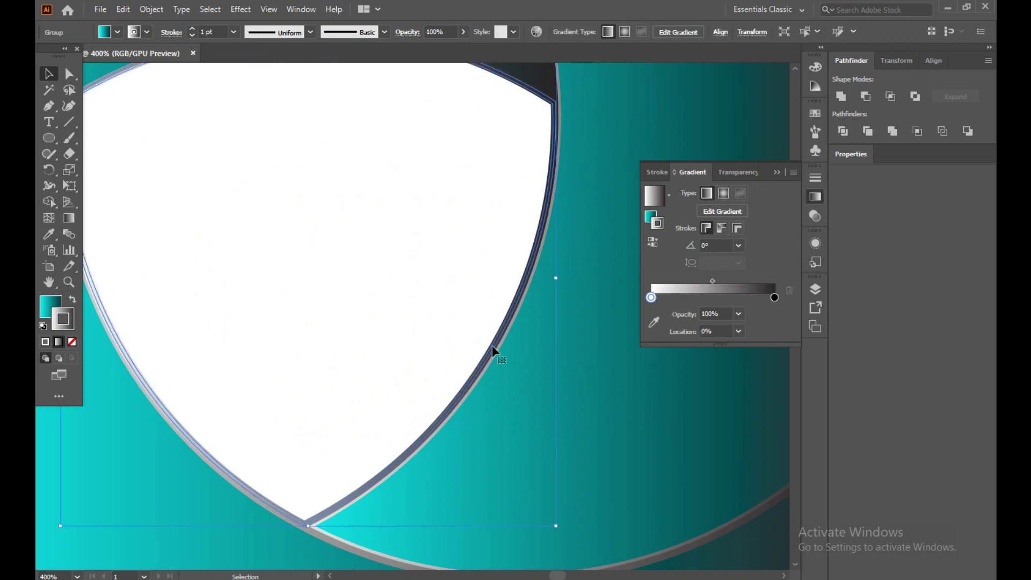
pyautogui.hotkey('ctrl', 'shift', 'a')
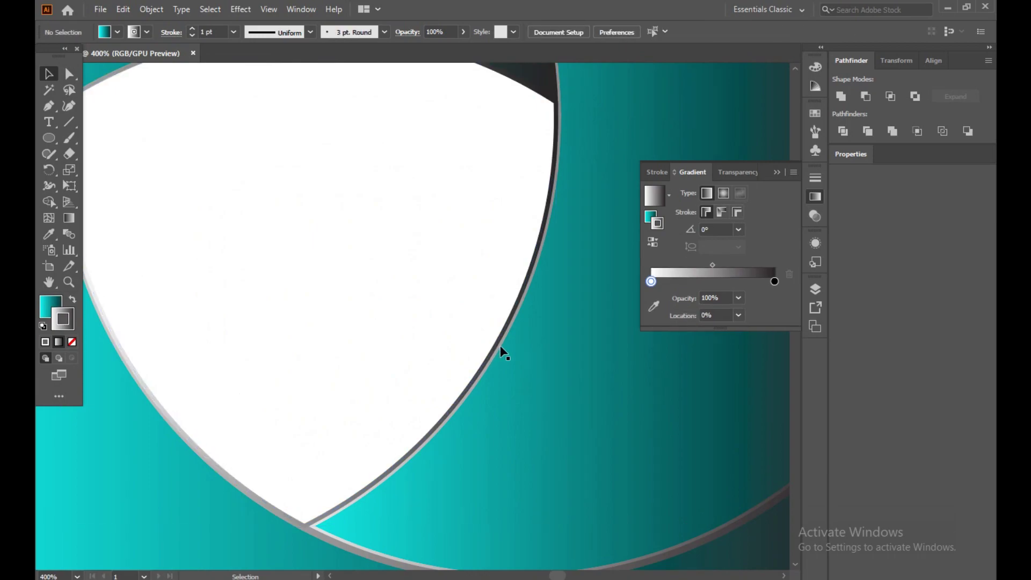
# Step: Examine the edges around the central opening and check each blade as a separate group
pyautogui.click(500, 349)
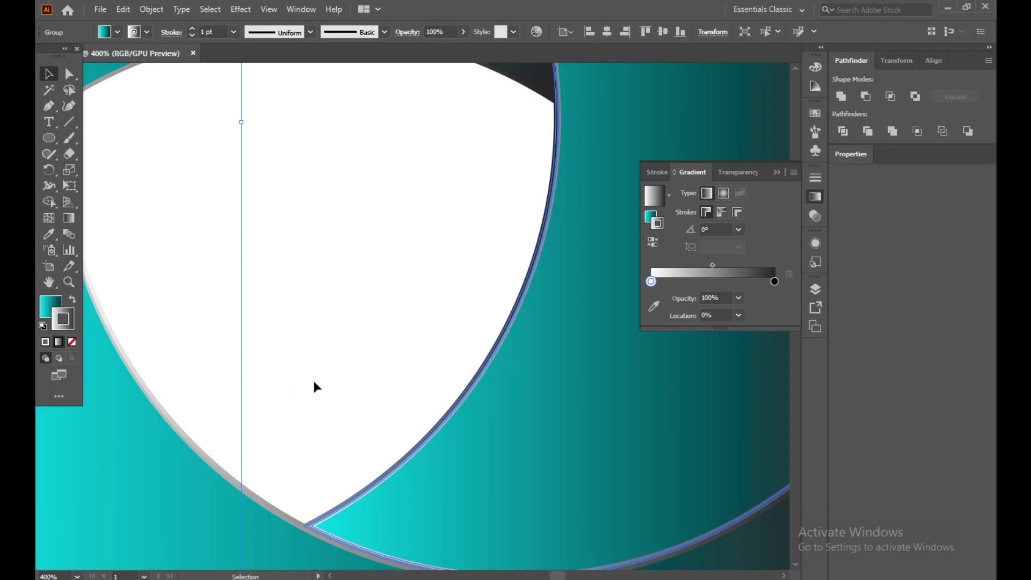
pyautogui.scroll(-4, 316, 386)
pyautogui.click(643, 511)
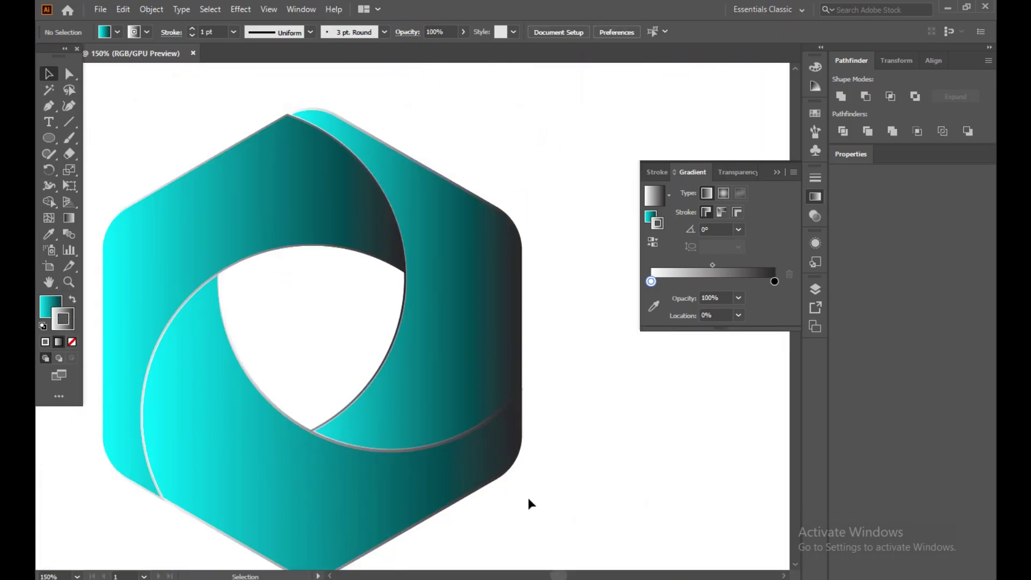
pyautogui.scroll(-2, 528, 497)
pyautogui.moveTo(389, 474); pyautogui.dragTo(423, 369)
pyautogui.click(612, 486)
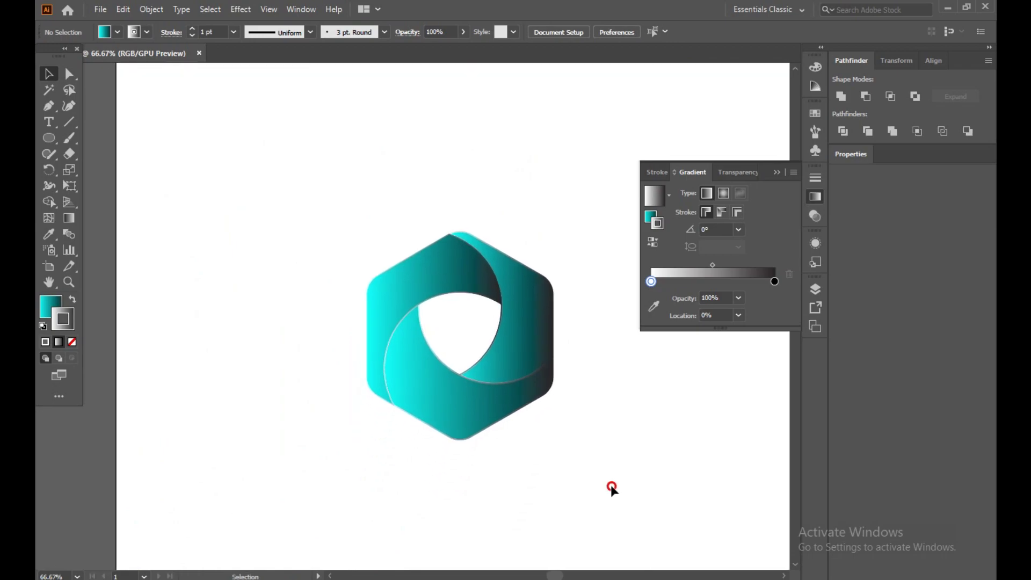
pyautogui.click(397, 389)
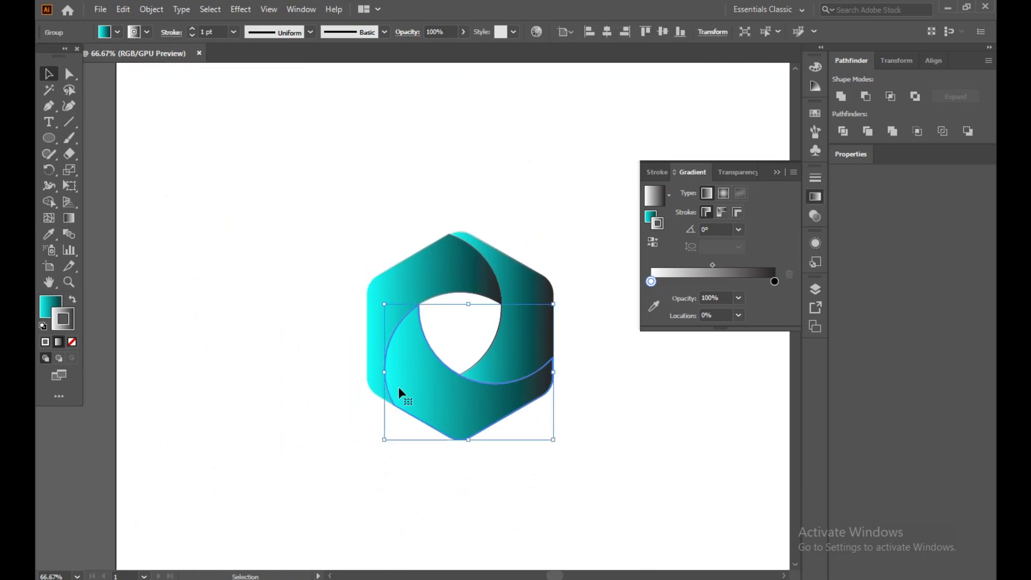
pyautogui.click(424, 278)
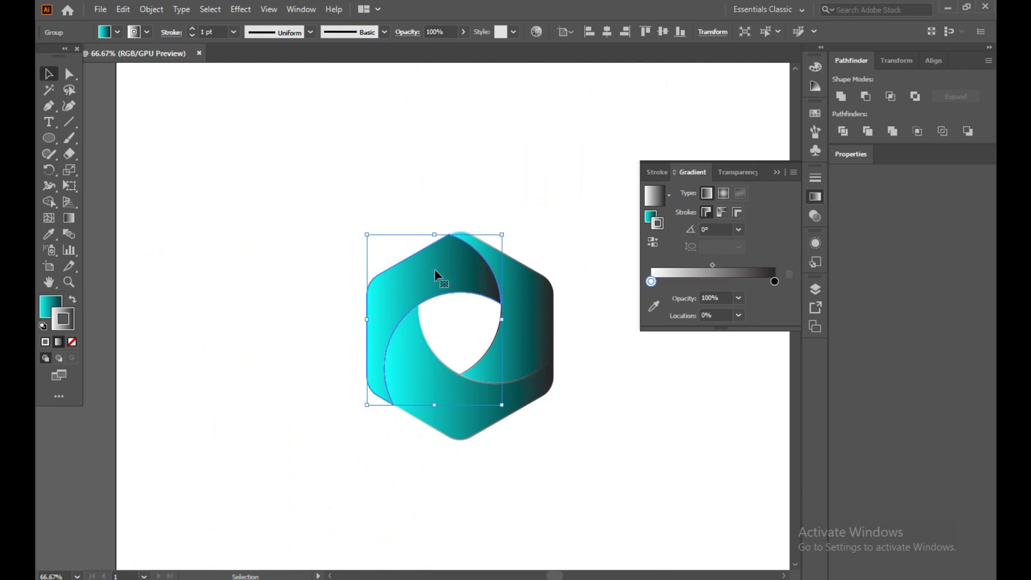
pyautogui.click(624, 439)
pyautogui.click(472, 416)
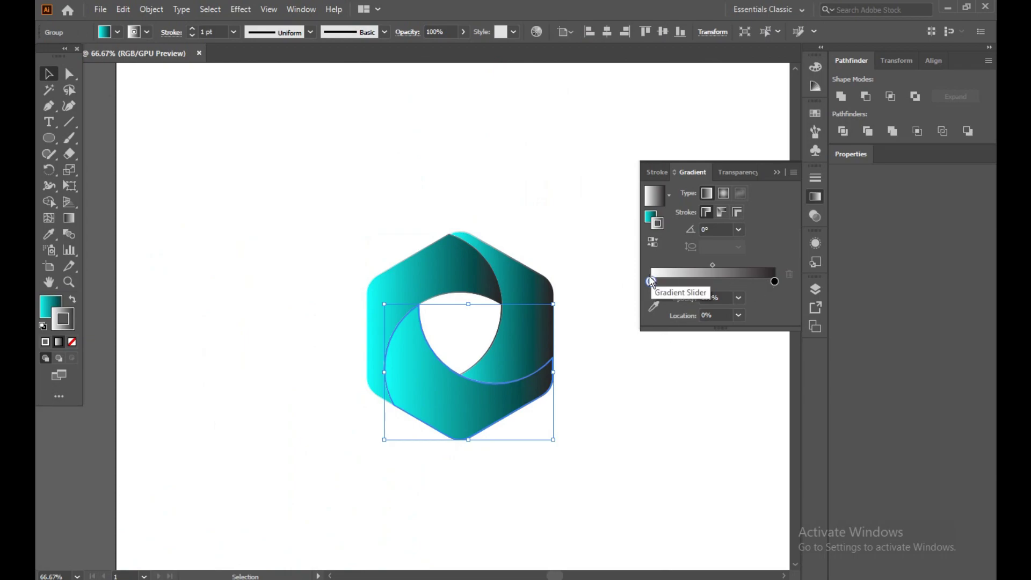
pyautogui.click(548, 198)
# Step: Select the whole logo and set its linear fill gradient to run from RGB Blue to RGB Cyan
pyautogui.moveTo(328, 205); pyautogui.dragTo(639, 375)
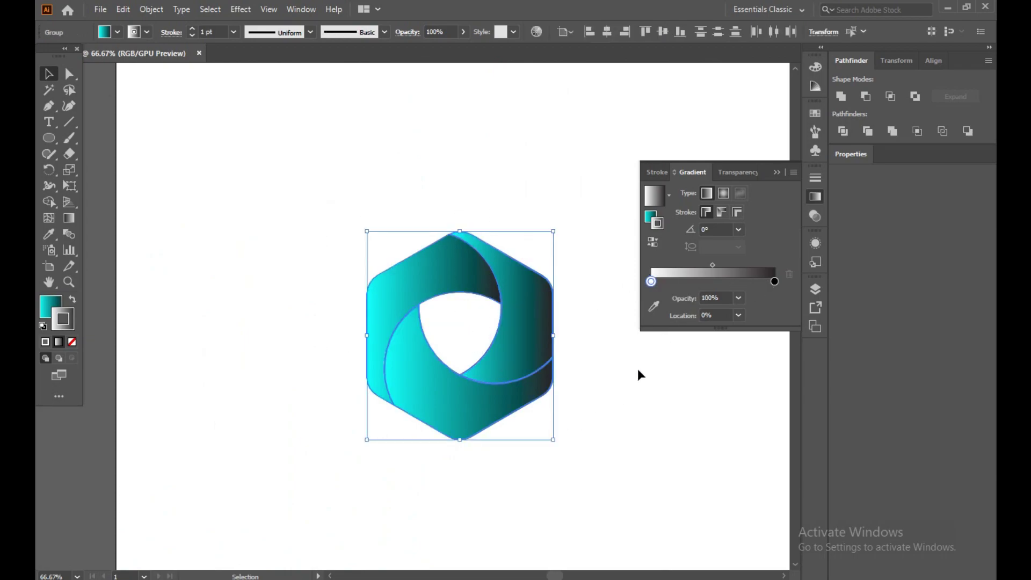
pyautogui.click(647, 218)
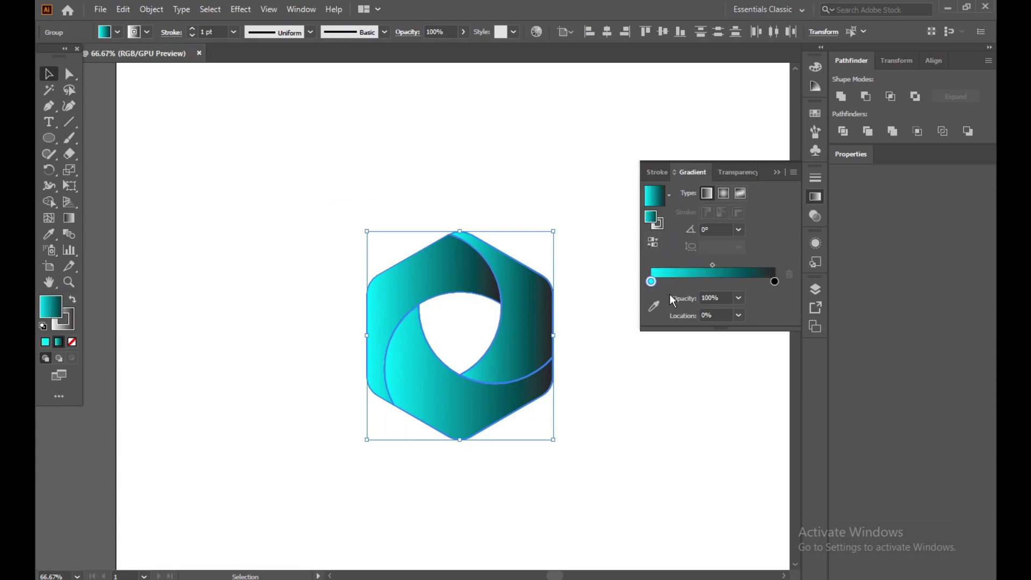
pyautogui.doubleClick(652, 282)
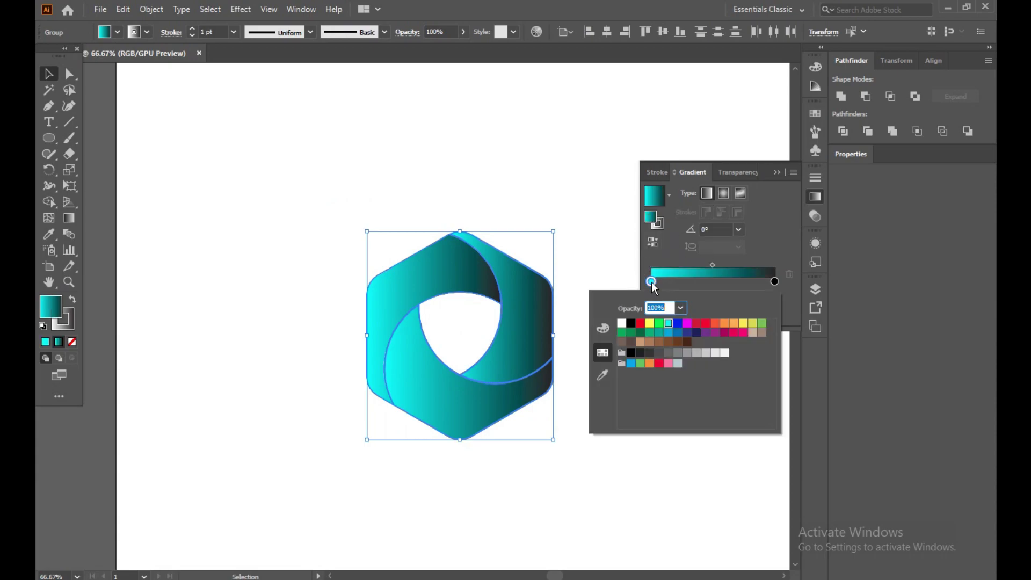
pyautogui.click(678, 325)
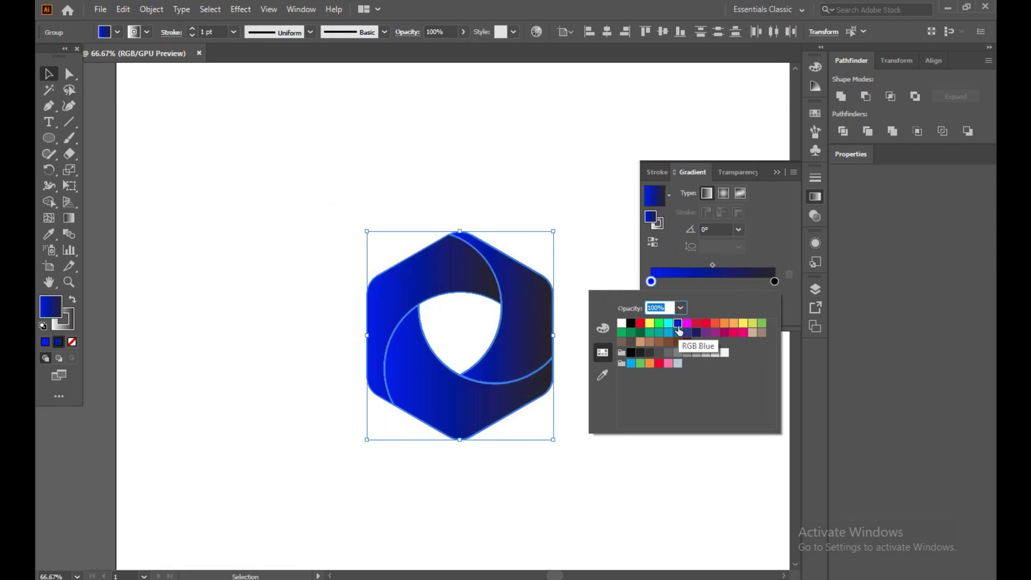
pyautogui.click(775, 282)
pyautogui.doubleClick(775, 281)
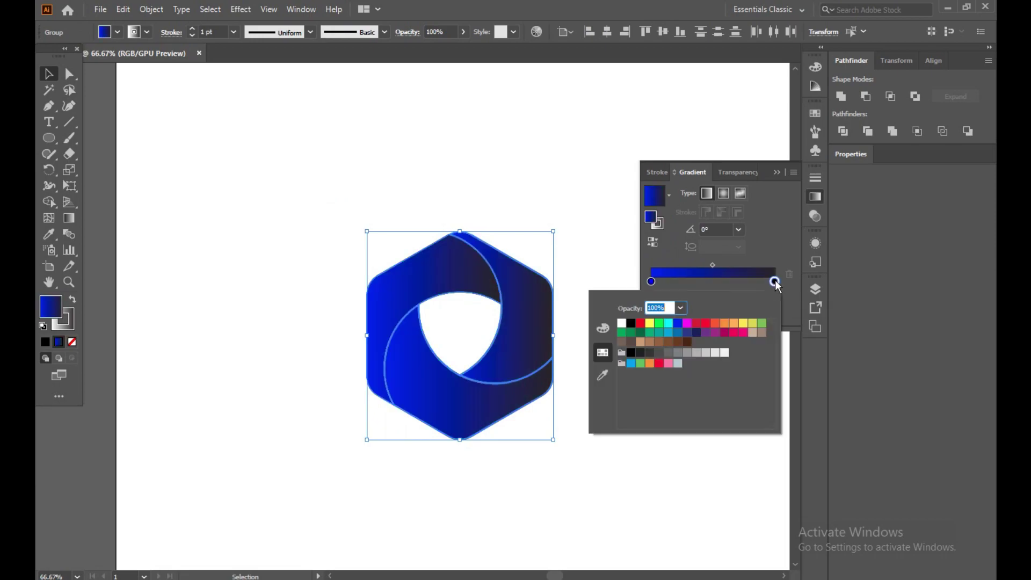
pyautogui.click(669, 324)
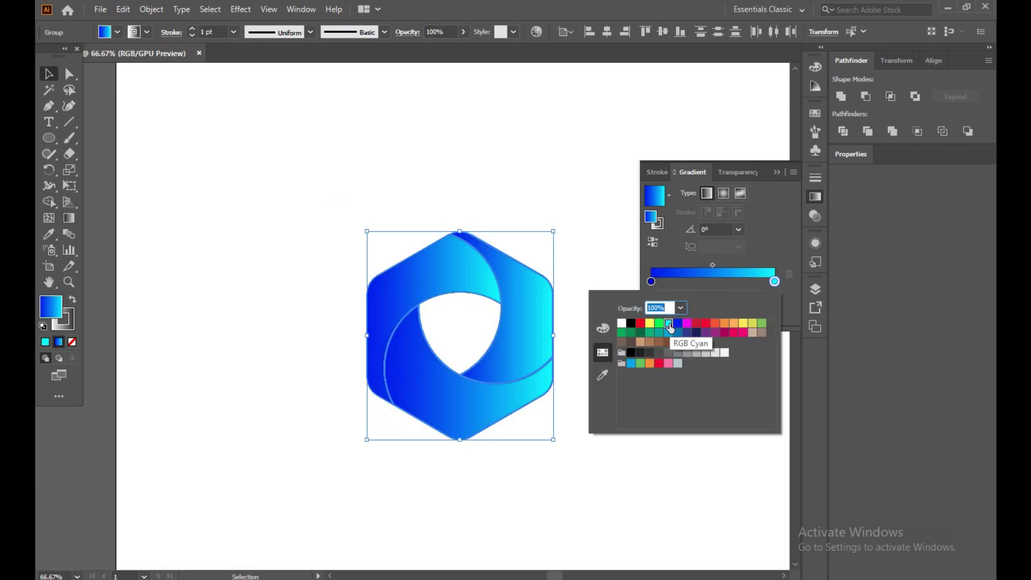
pyautogui.click(589, 213)
pyautogui.click(674, 392)
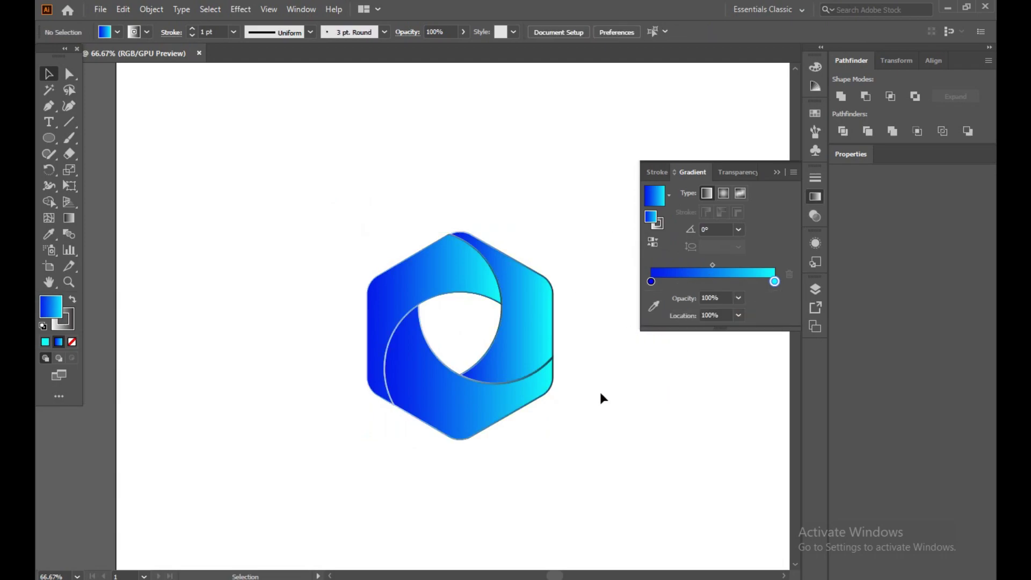
# Step: Remove the gradient stroke from the right-hand blade
pyautogui.click(524, 320)
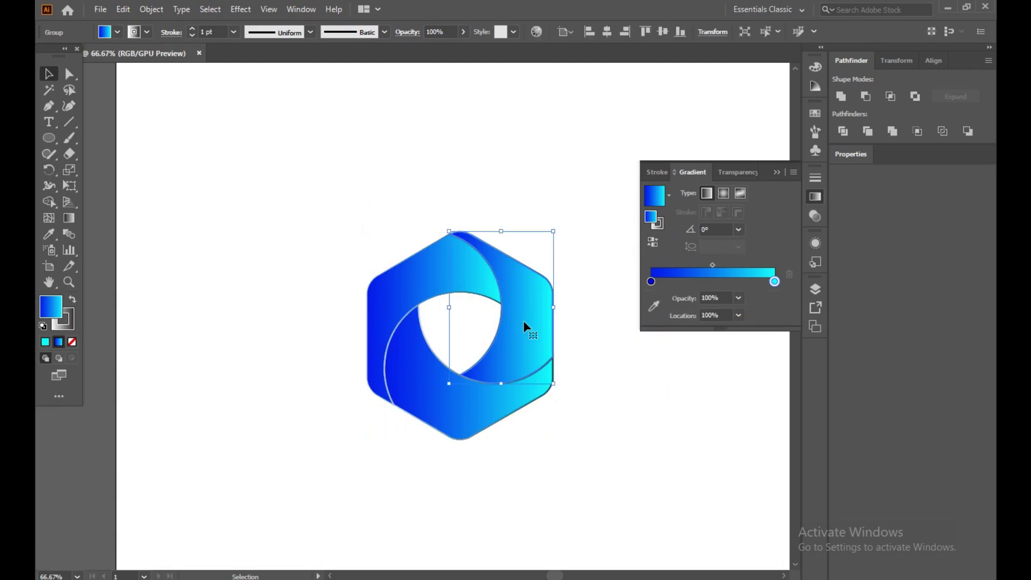
pyautogui.click(65, 324)
pyautogui.click(71, 343)
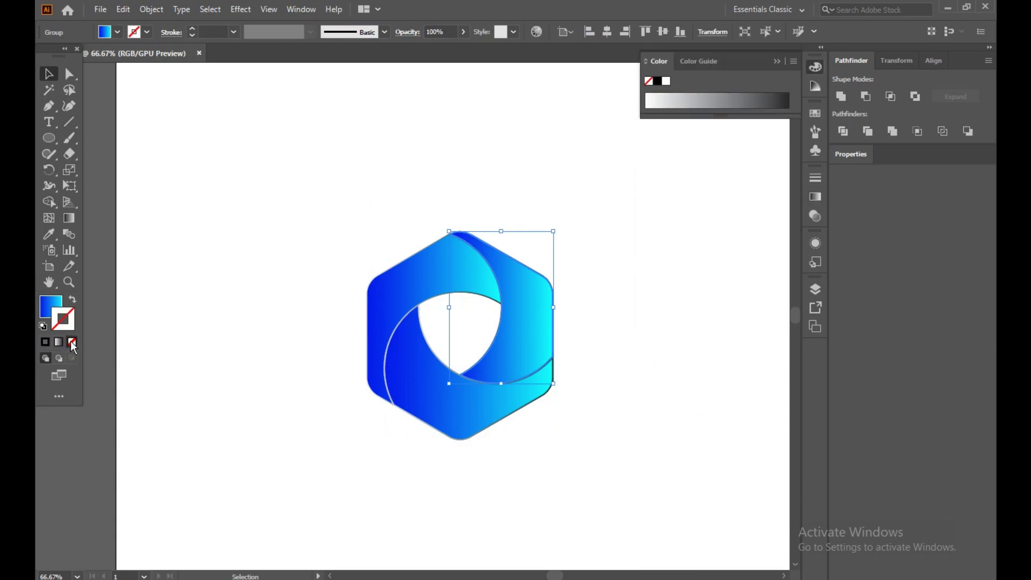
# Step: Remove the gradient stroke from the bottom blade and from the upper-left blade
pyautogui.click(262, 323)
pyautogui.click(488, 430)
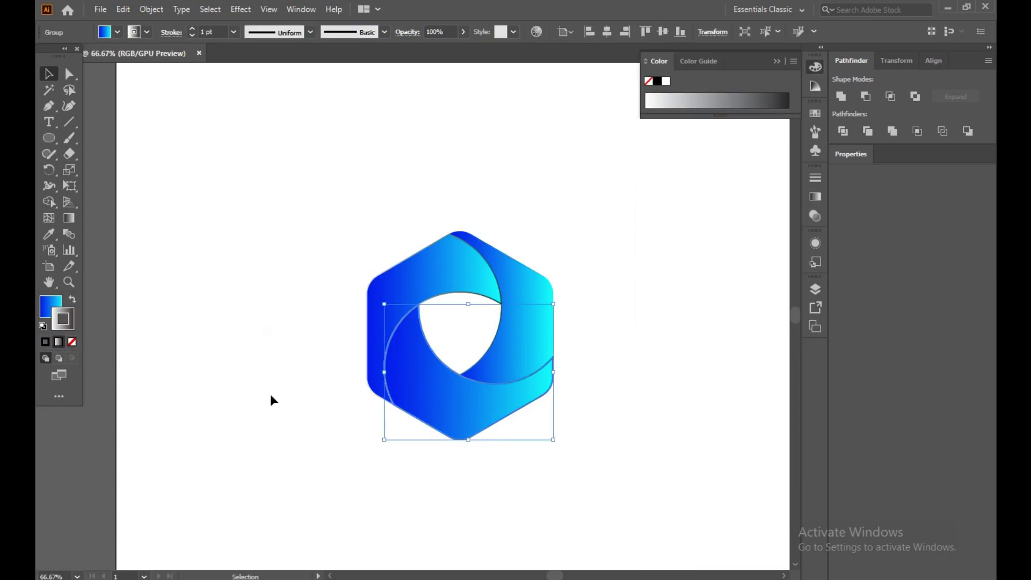
pyautogui.click(72, 343)
pyautogui.click(338, 309)
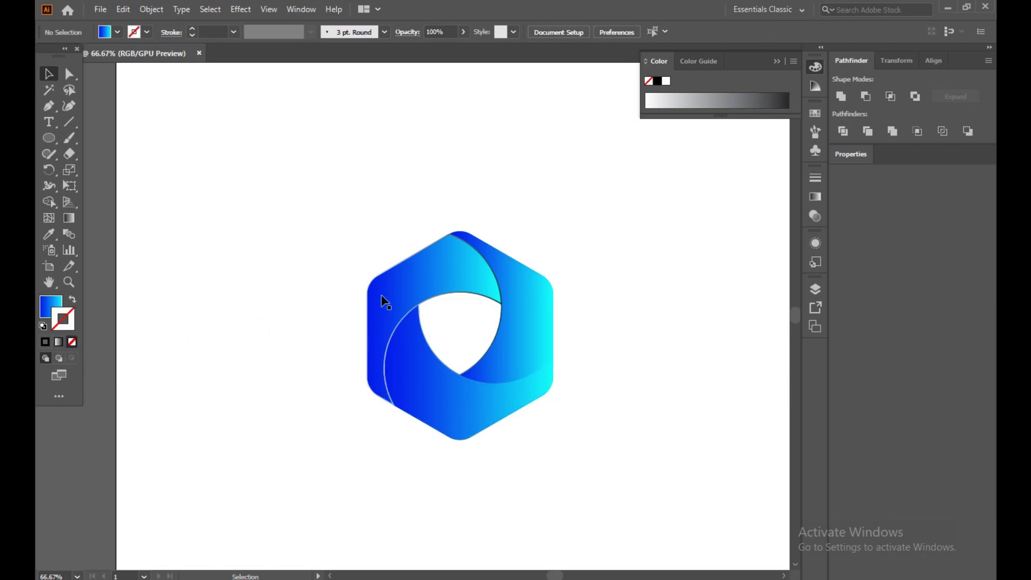
pyautogui.click(418, 290)
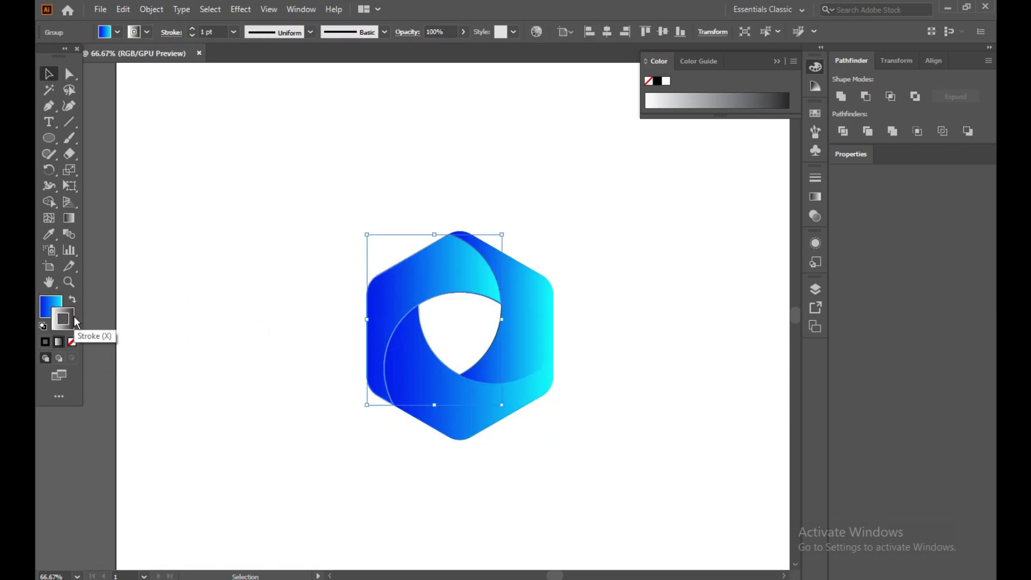
pyautogui.click(72, 343)
pyautogui.click(272, 344)
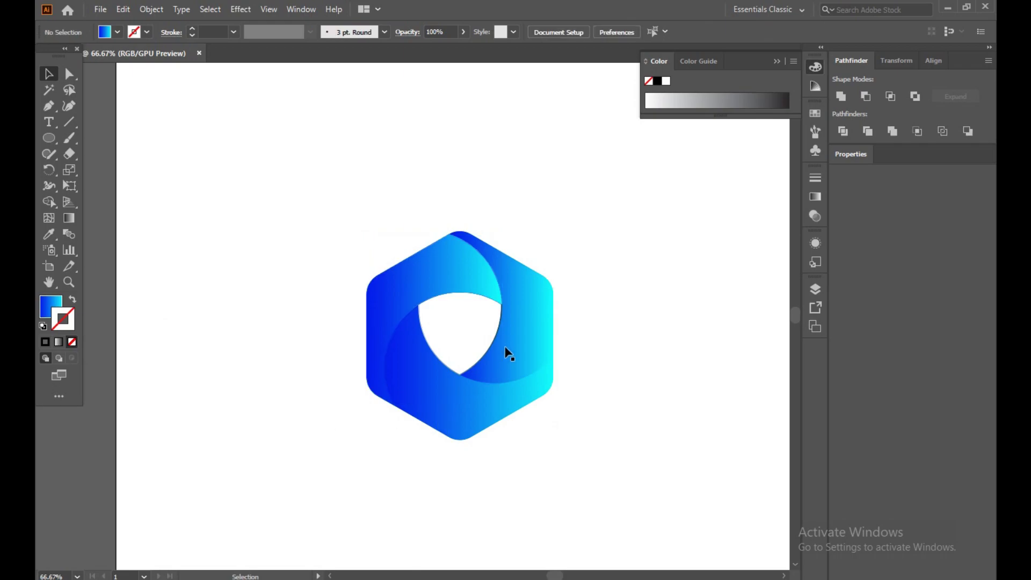
# Step: Select the leftover stroked outline shape around the logo's central opening
pyautogui.click(506, 355)
pyautogui.click(295, 351)
pyautogui.keyDown('alt'); pyautogui.scroll(5, 498, 350); pyautogui.keyUp('alt')
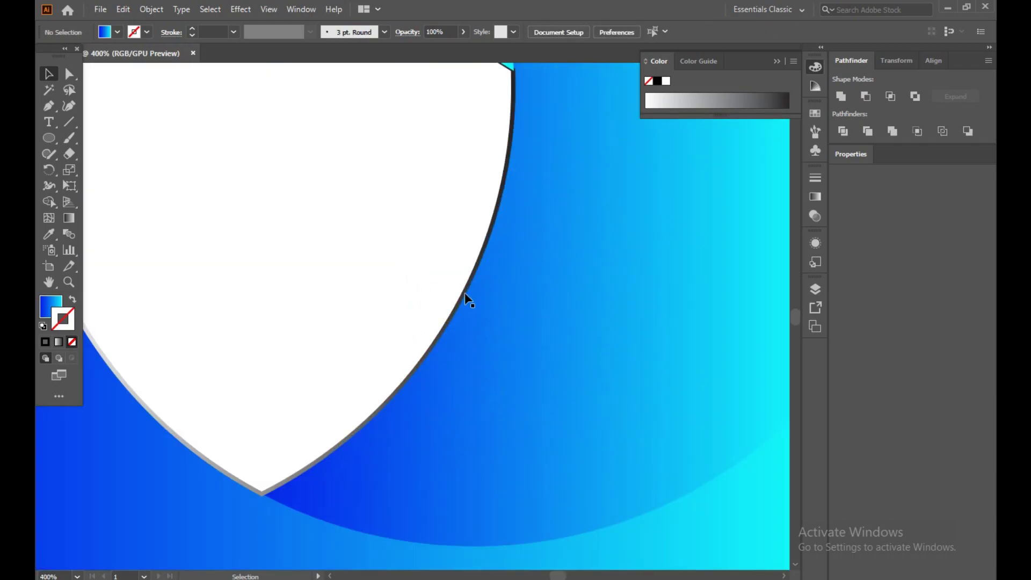
pyautogui.click(464, 293)
pyautogui.hotkey('ctrl', '1')
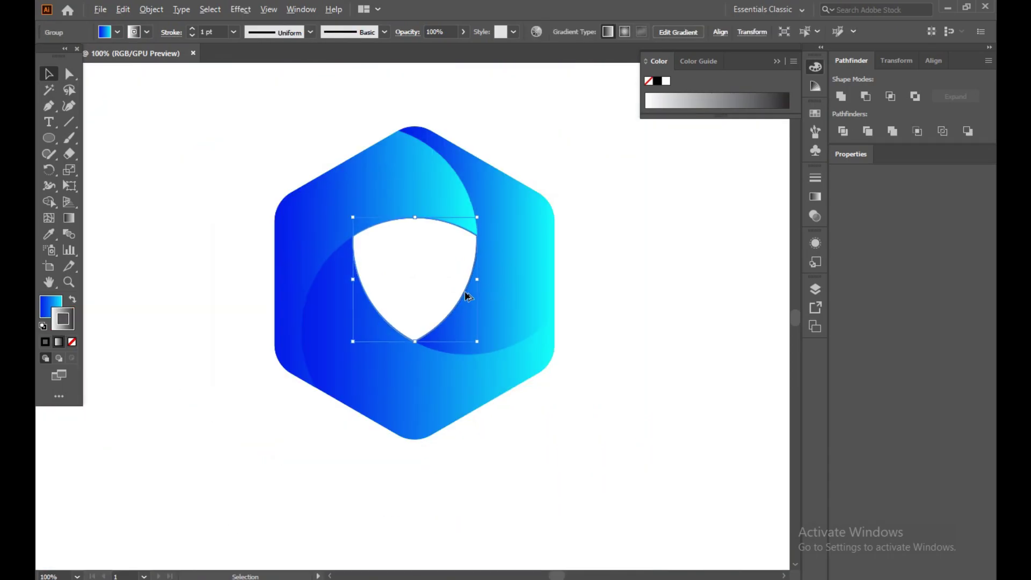
# Step: Rearrange the upper-left blade's gradient stops to cyan at the start, blue at about 19.84% and blue at the end
pyautogui.click(421, 429)
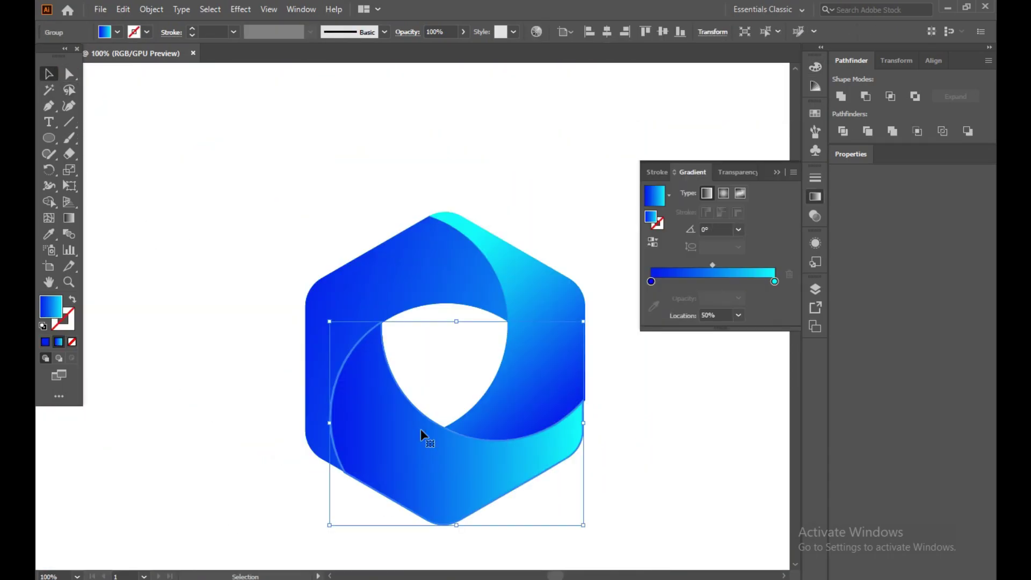
pyautogui.click(440, 246)
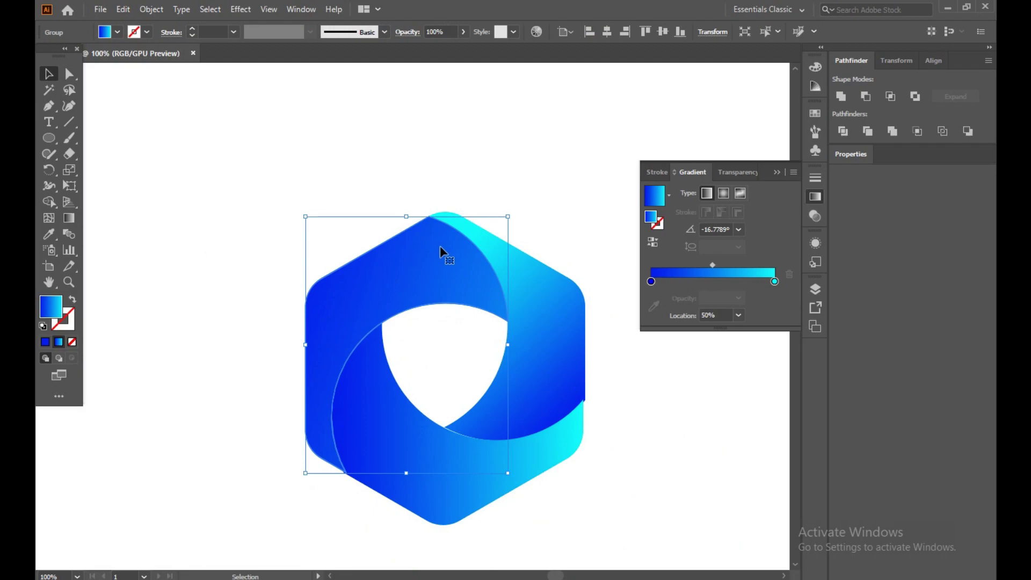
pyautogui.click(652, 282)
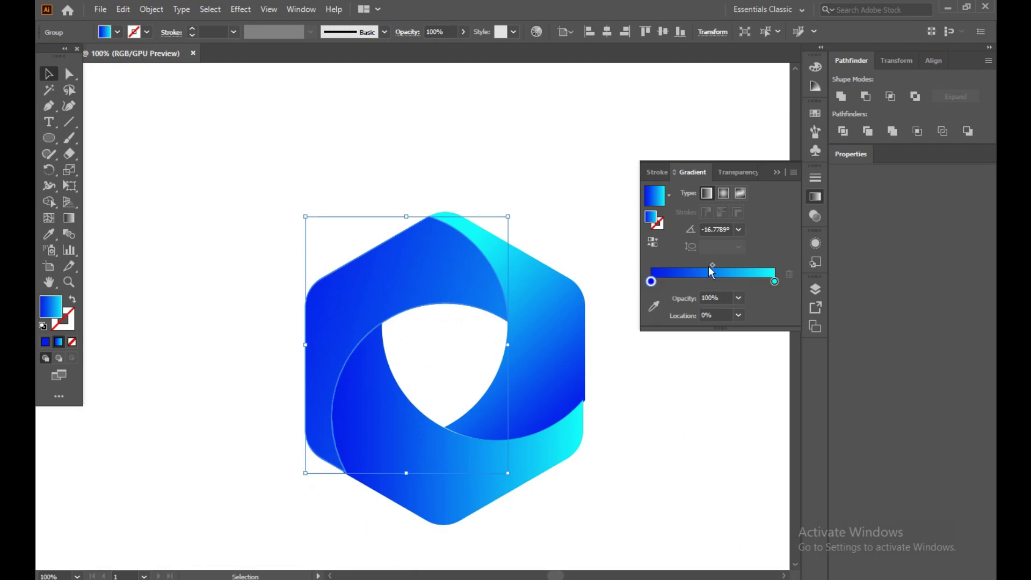
pyautogui.moveTo(651, 282); pyautogui.dragTo(695, 282)
pyautogui.moveTo(775, 282); pyautogui.dragTo(678, 295)
pyautogui.click(691, 283)
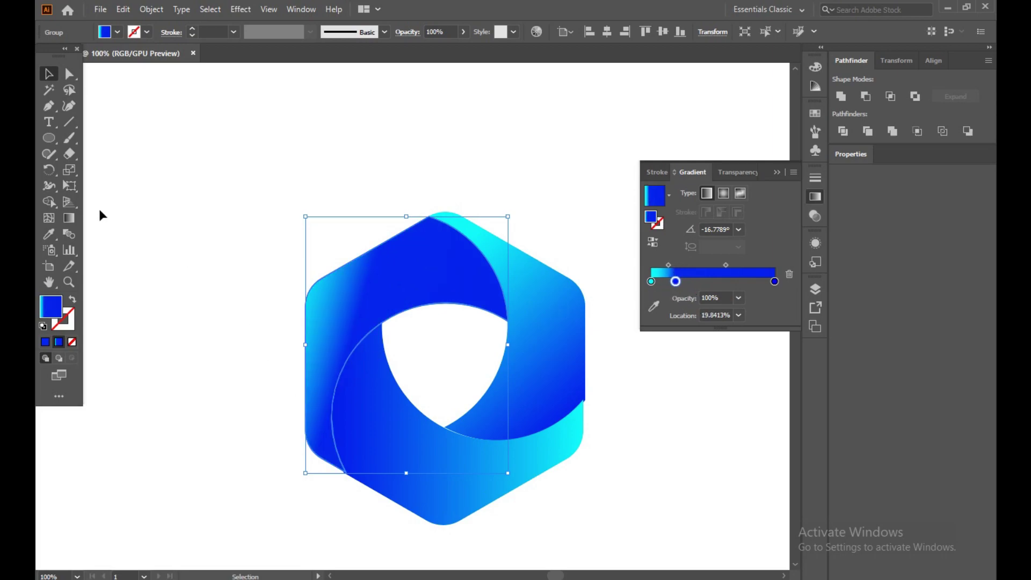
# Step: Redraw the upper-left blade's gradient diagonally at about 56.33° and move its middle blue stop to about 61.11%
pyautogui.click(65, 222)
pyautogui.moveTo(317, 476); pyautogui.dragTo(587, 87)
pyautogui.moveTo(675, 282); pyautogui.dragTo(727, 281)
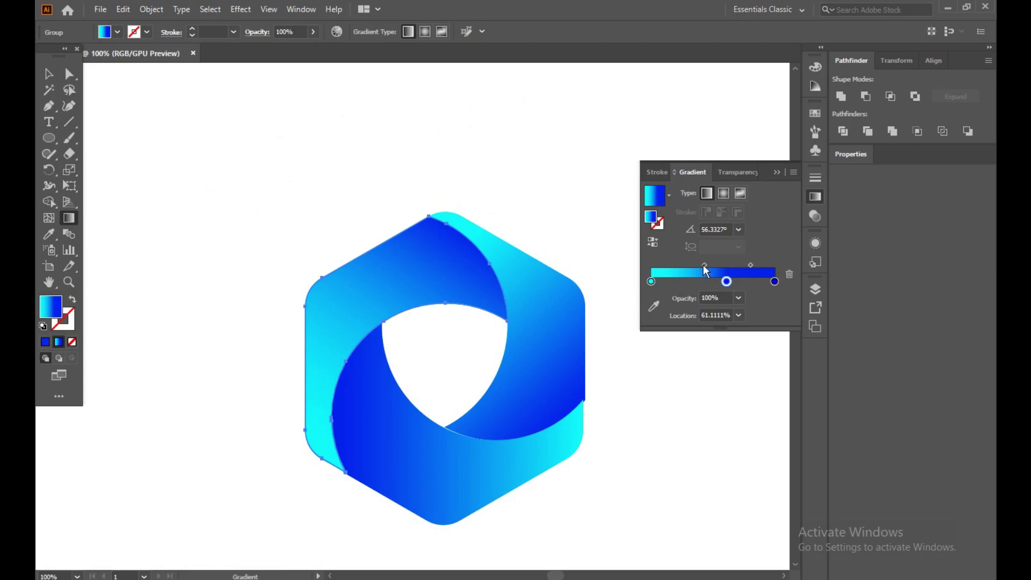
# Step: Set the upper-left blade's middle blue stop to about 42.06% and its cyan-to-blue midpoint to about 64.78%
pyautogui.moveTo(703, 265); pyautogui.dragTo(688, 266)
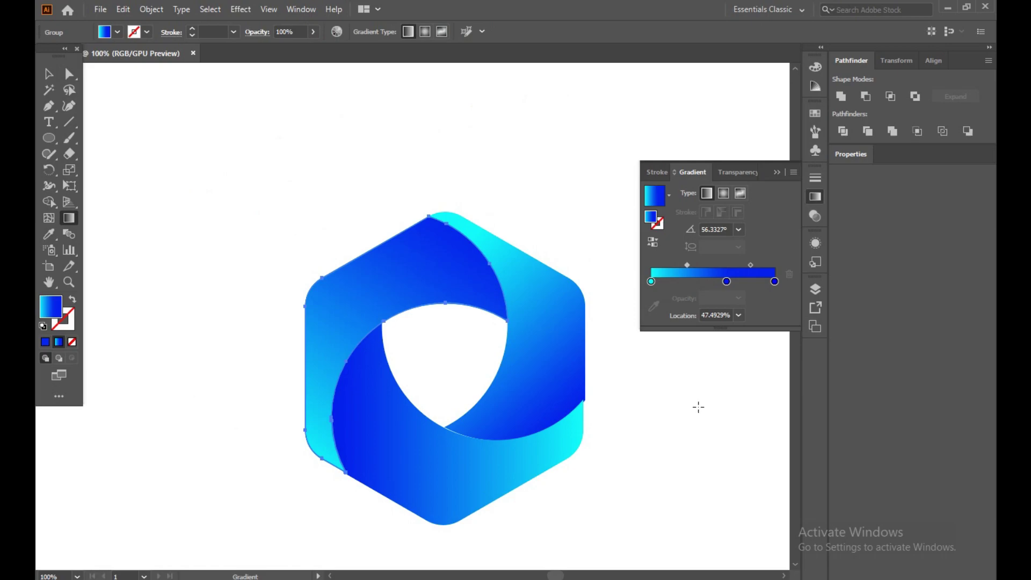
pyautogui.moveTo(726, 282); pyautogui.dragTo(705, 288)
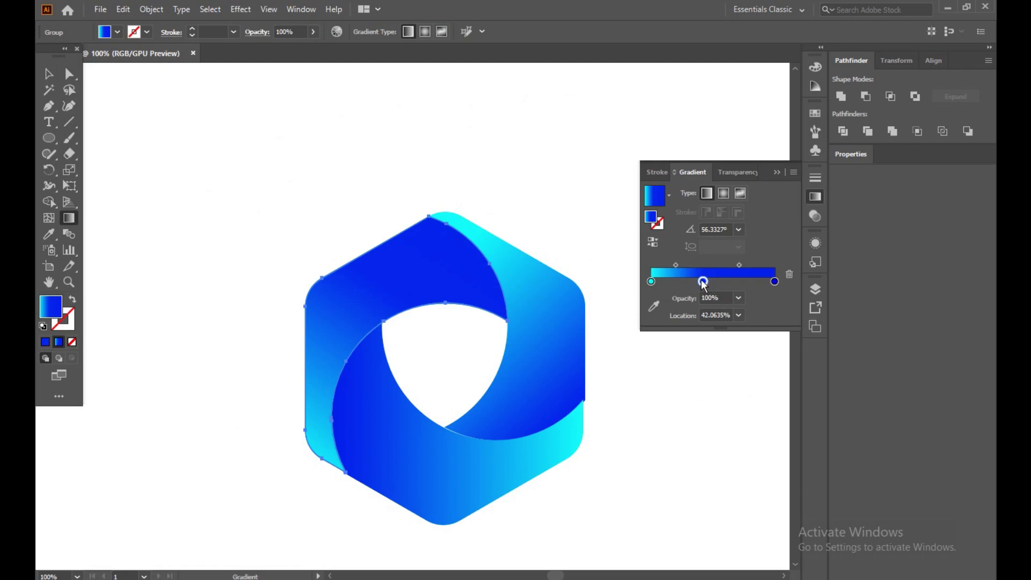
pyautogui.click(676, 265)
pyautogui.moveTo(679, 264)
pyautogui.mouseDown()
pyautogui.moveTo(698, 267)
pyautogui.moveTo(684, 269)
pyautogui.mouseUp()
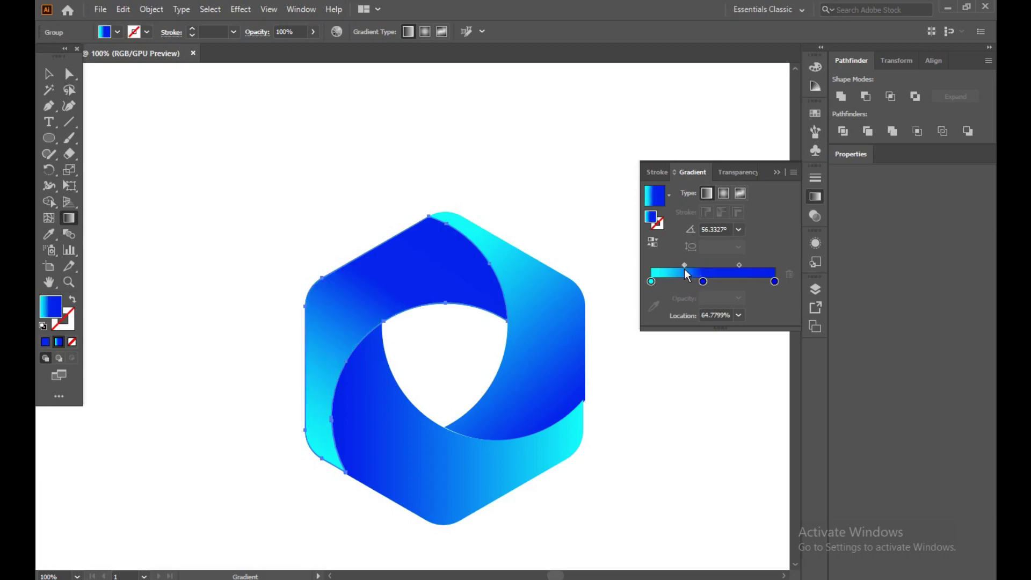
pyautogui.click(48, 74)
pyautogui.click(315, 121)
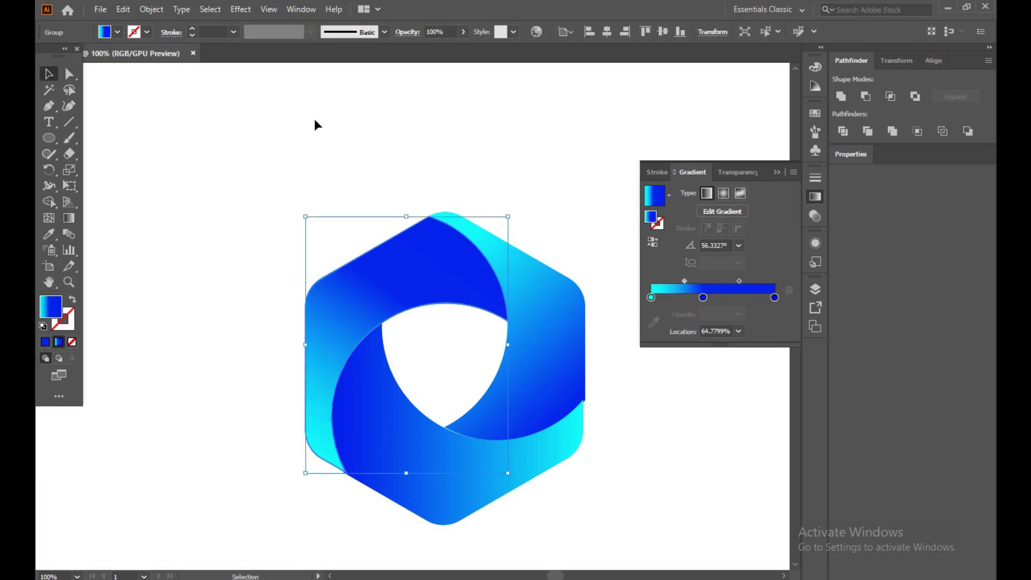
# Step: Nudge the bottom blade slightly to the right so its outer edge lines up with the right-hand blade
pyautogui.scroll(-5, 502, 214)
pyautogui.scroll(-1, 517, 211)
pyautogui.scroll(1, 517, 211)
pyautogui.scroll(1, 483, 349)
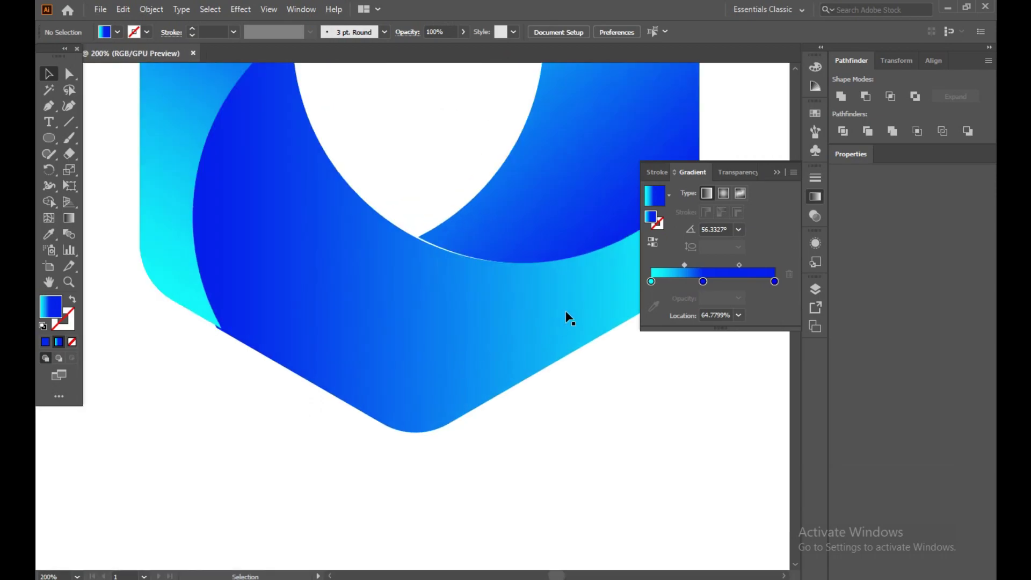
pyautogui.moveTo(555, 324); pyautogui.dragTo(329, 364)
pyautogui.click(449, 314)
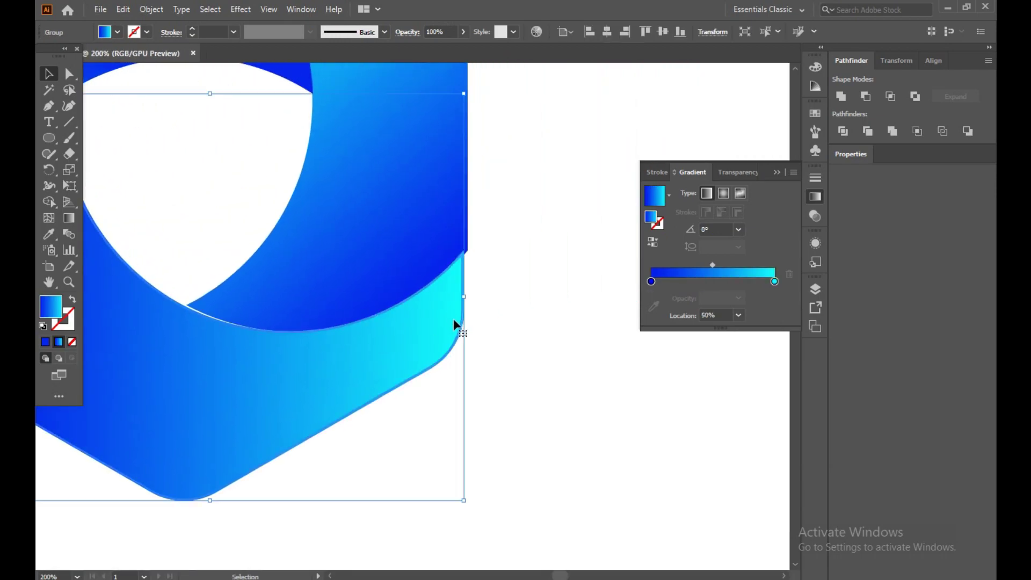
pyautogui.scroll(-1, 455, 321)
pyautogui.press('Right')
pyautogui.press('Right')
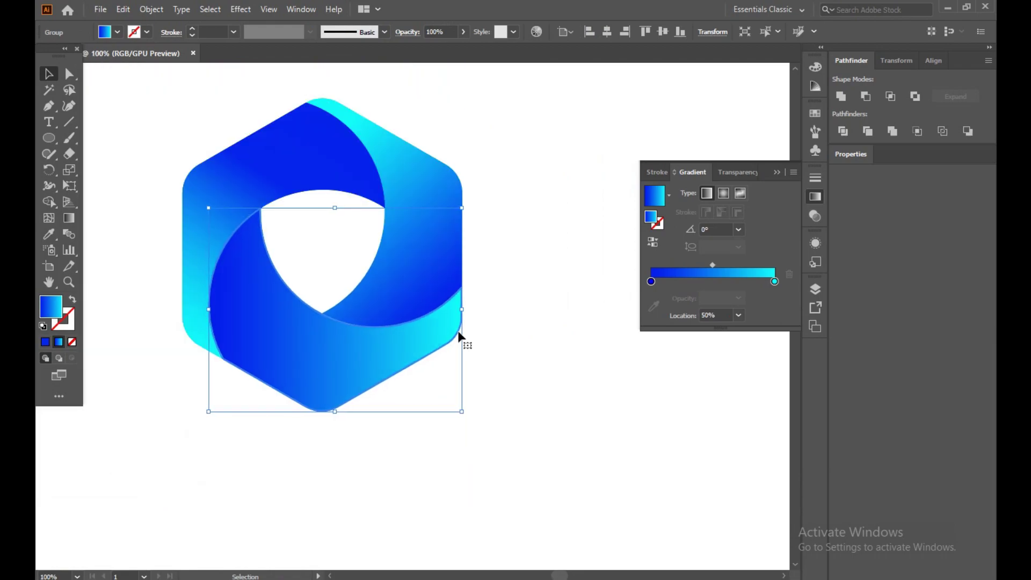
pyautogui.click(573, 296)
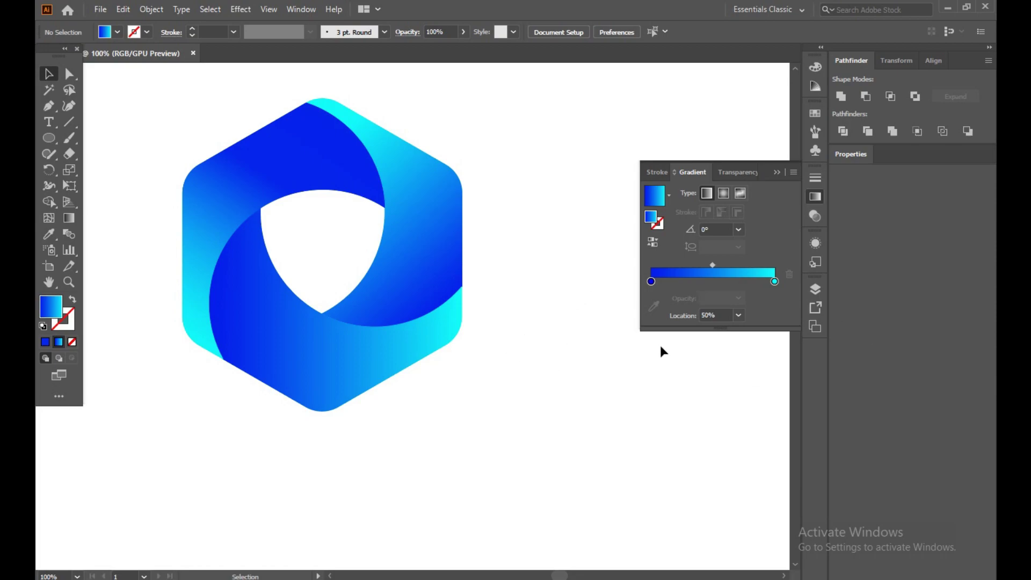
# Step: Select all three blades of the logo and group them into one object
pyautogui.click(775, 171)
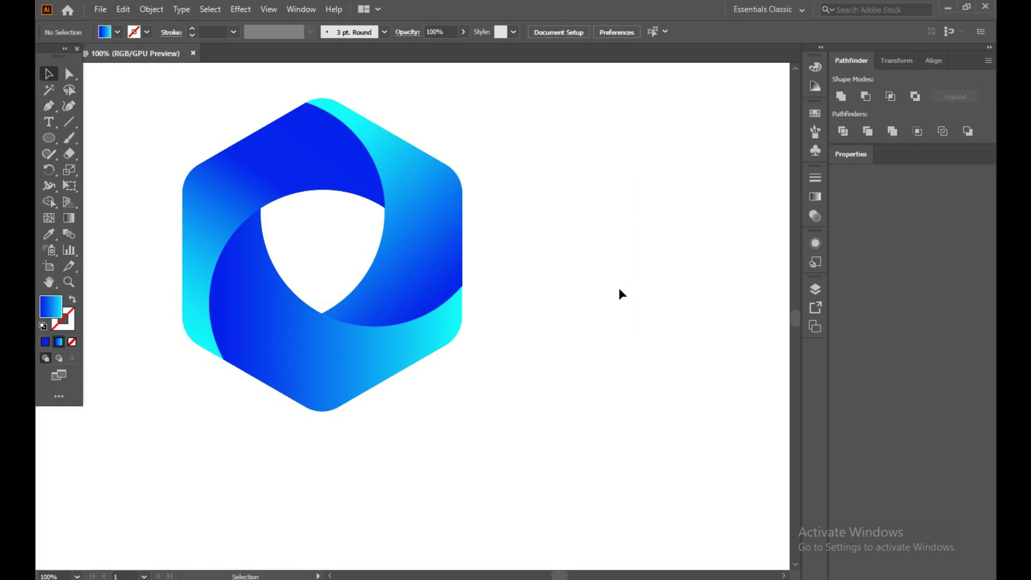
pyautogui.moveTo(453, 352); pyautogui.dragTo(617, 345)
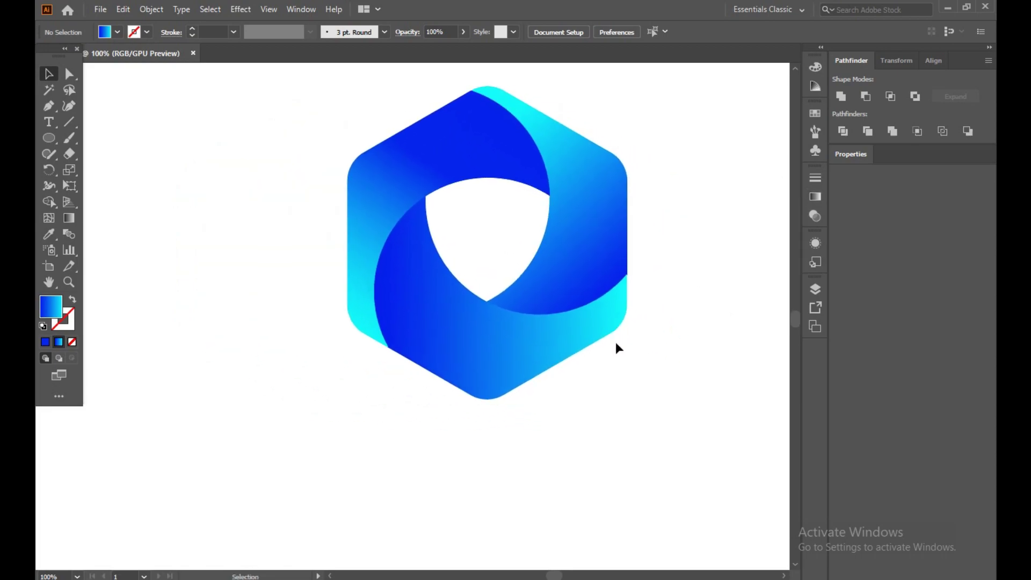
pyautogui.scroll(-3, 616, 342)
pyautogui.scroll(2, 616, 343)
pyautogui.moveTo(392, 168); pyautogui.dragTo(589, 362)
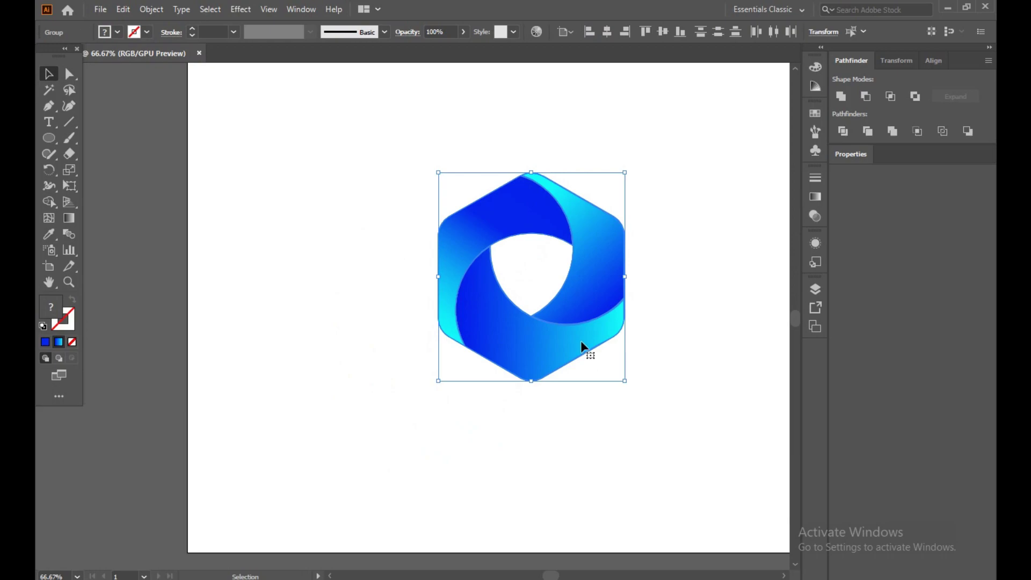
pyautogui.press('a')
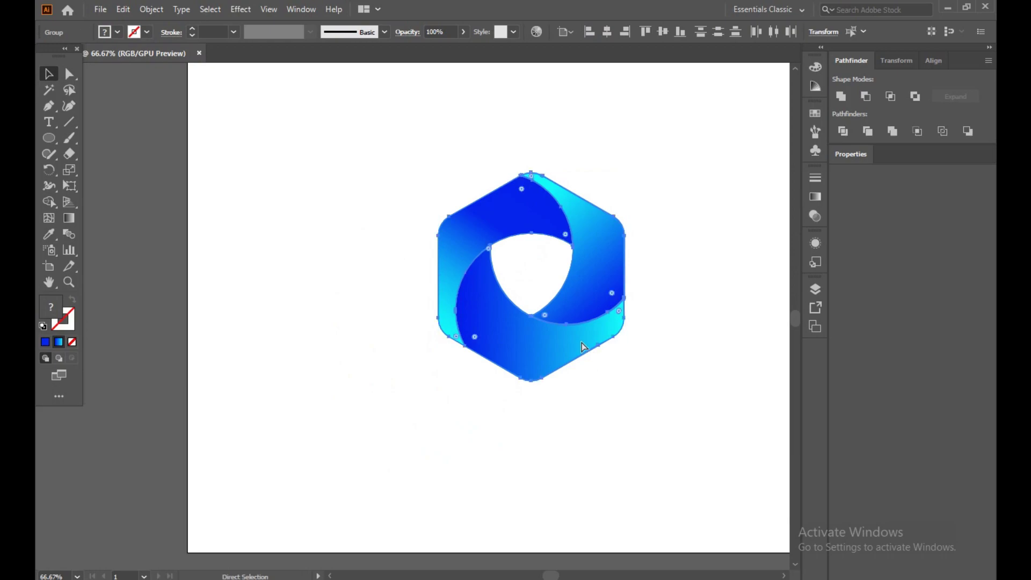
pyautogui.press('v')
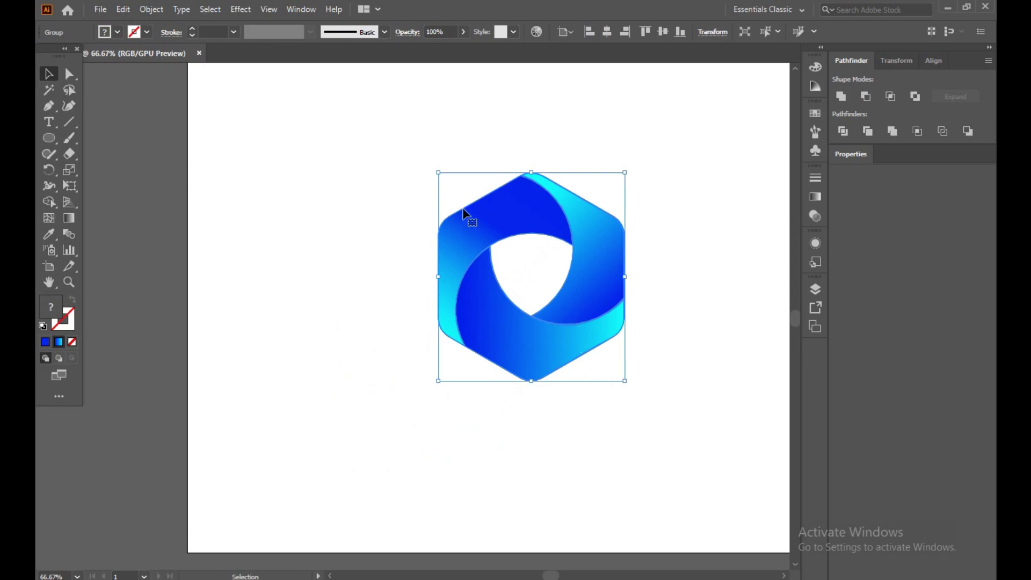
pyautogui.rightClick(512, 237)
# Step: Move the grouped logo upward and slightly to the right on the artboard
pyautogui.click(401, 191)
pyautogui.moveTo(400, 191); pyautogui.dragTo(615, 391)
pyautogui.moveTo(532, 349); pyautogui.dragTo(563, 296)
pyautogui.click(400, 380)
pyautogui.click(661, 347)
pyautogui.click(586, 280)
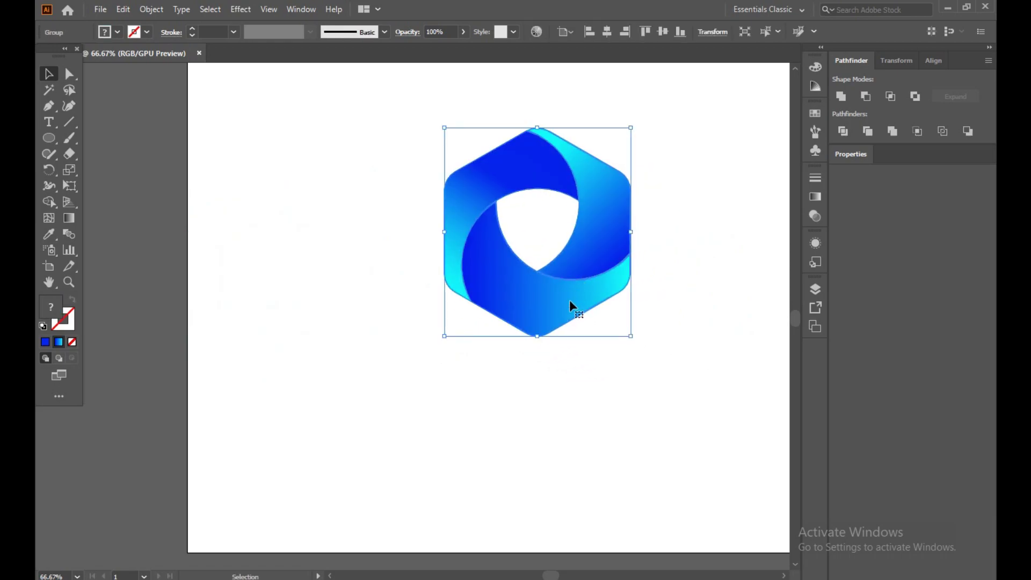
# Step: Reposition the grouped logo slightly up and to the left on the artboard, near its top edge
pyautogui.scroll(4, 585, 297)
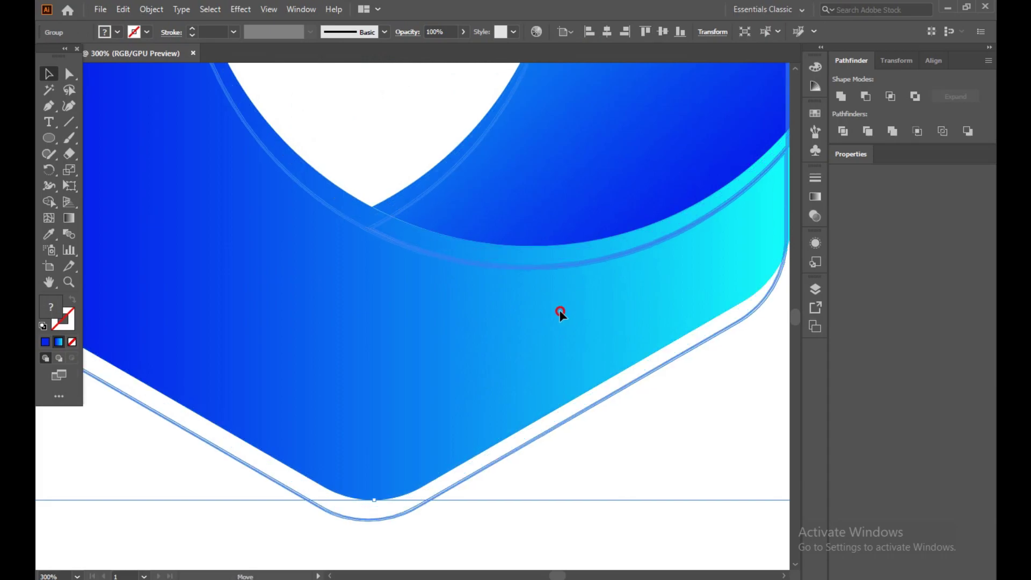
pyautogui.moveTo(562, 299); pyautogui.dragTo(555, 385)
pyautogui.scroll(-4, 588, 281)
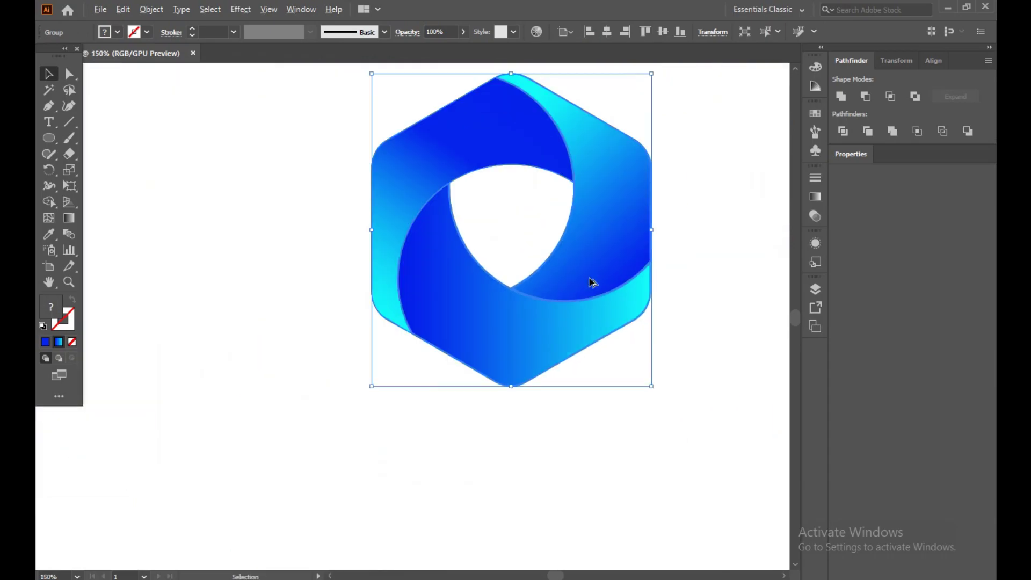
pyautogui.click(504, 383)
pyautogui.click(466, 207)
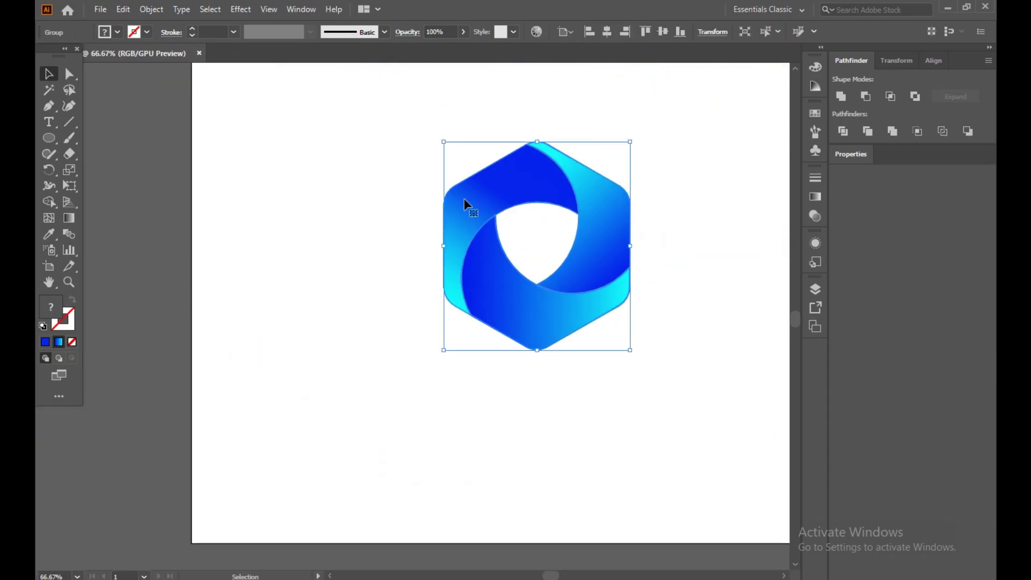
pyautogui.click(382, 359)
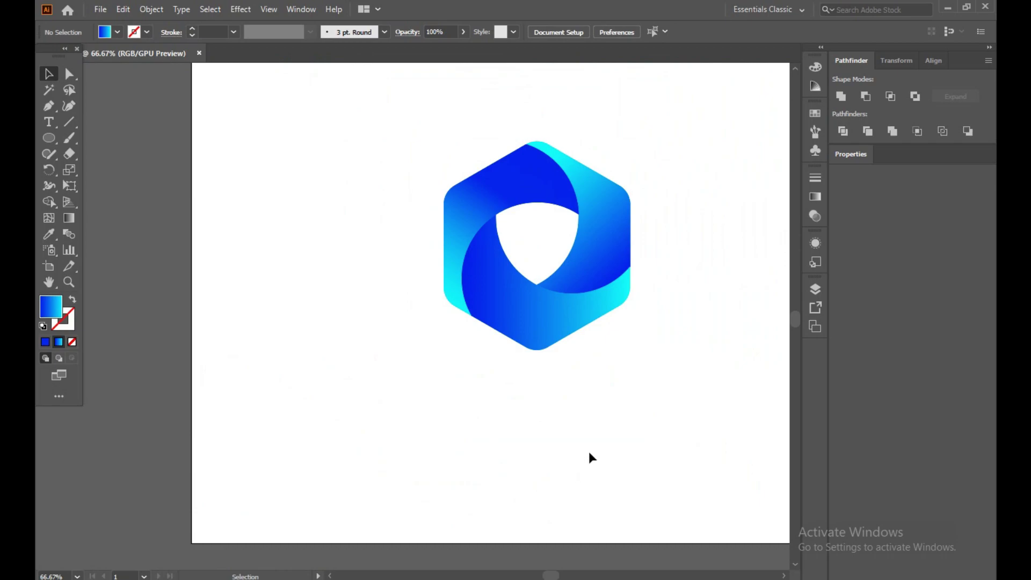
pyautogui.moveTo(573, 327); pyautogui.dragTo(542, 297)
pyautogui.click(660, 359)
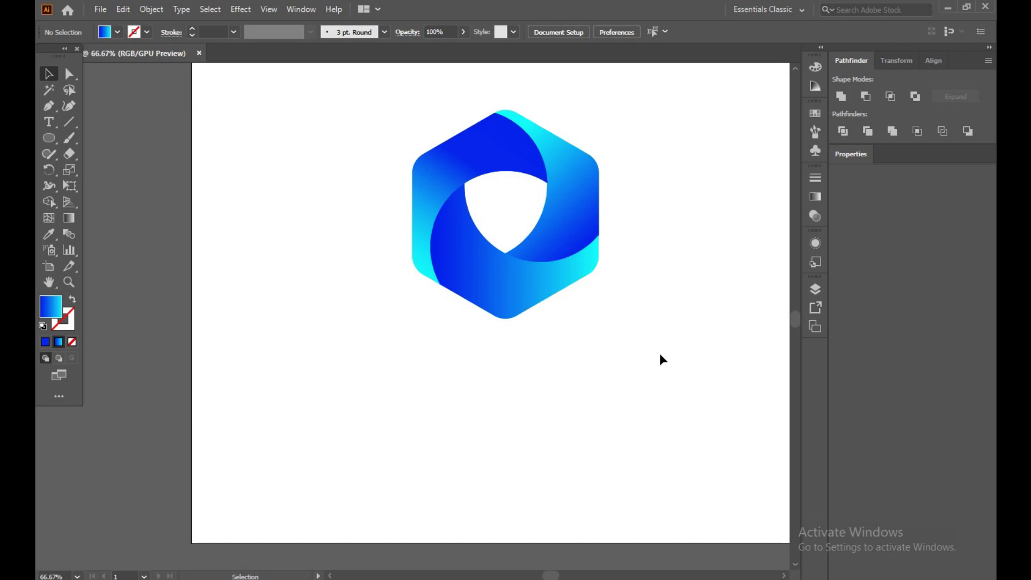
# Step: Expand the logo's fill, converting its gradients to 255 objects
pyautogui.click(161, 10)
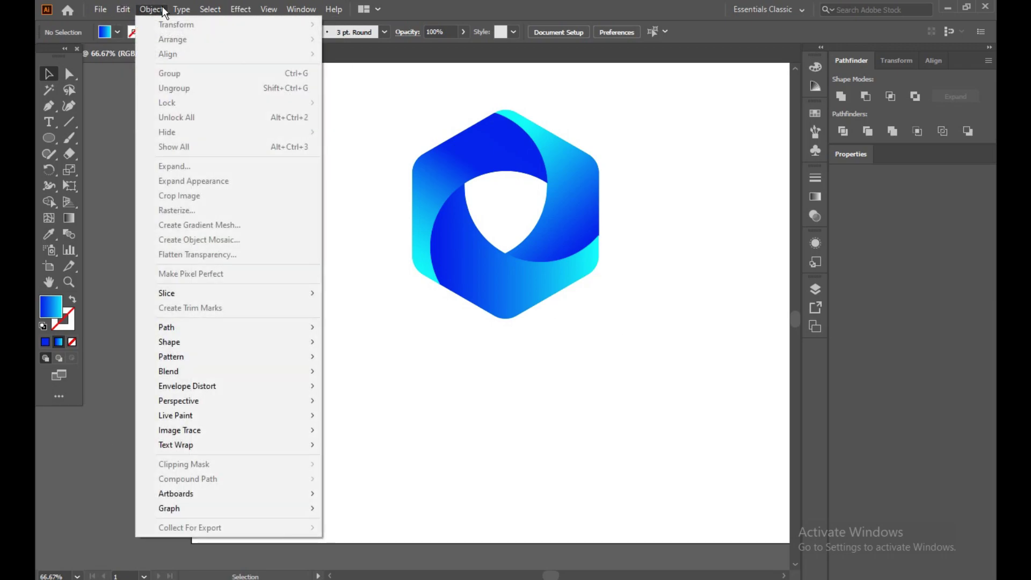
pyautogui.click(333, 416)
pyautogui.click(467, 269)
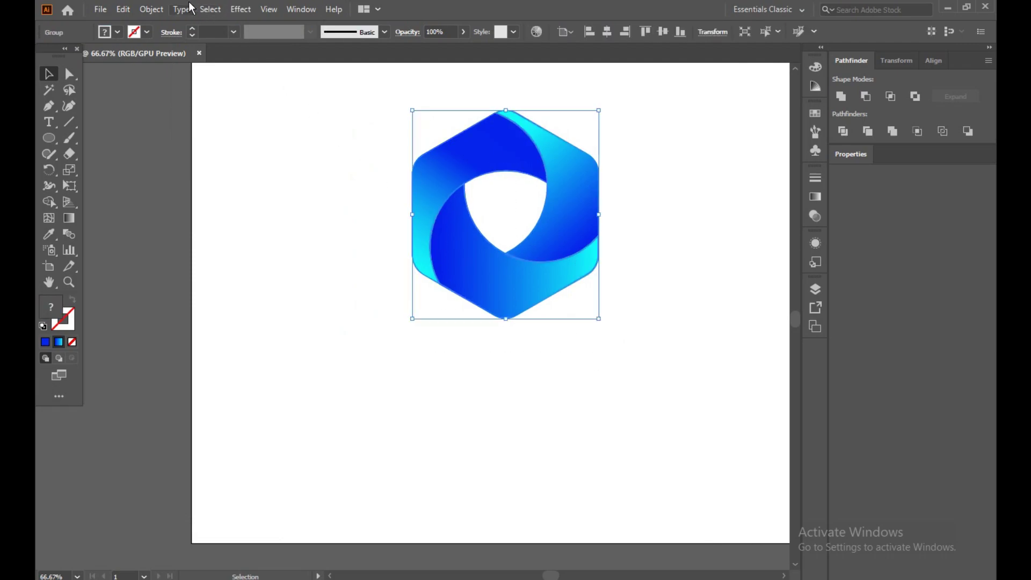
pyautogui.click(150, 10)
pyautogui.click(199, 166)
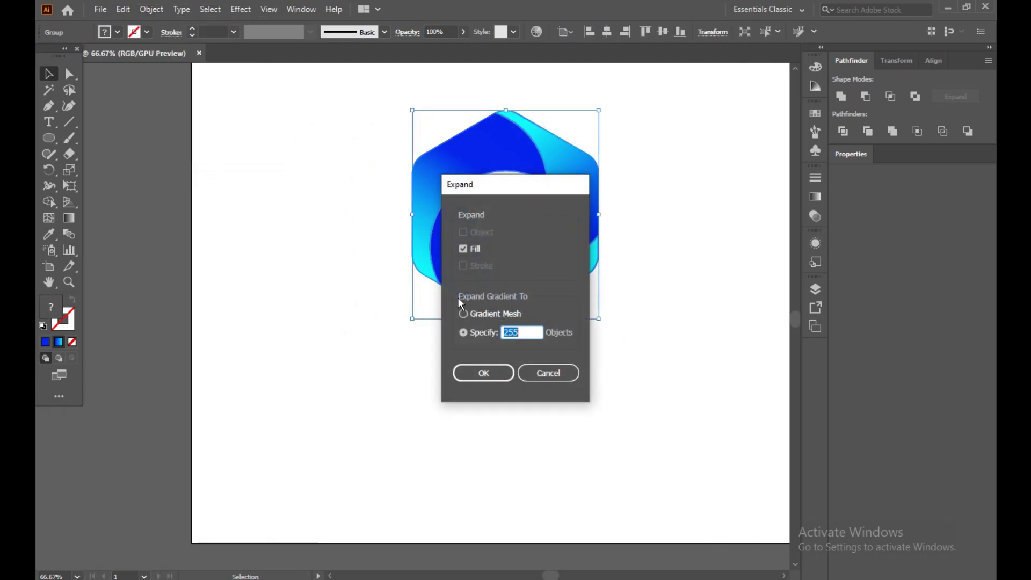
pyautogui.click(472, 379)
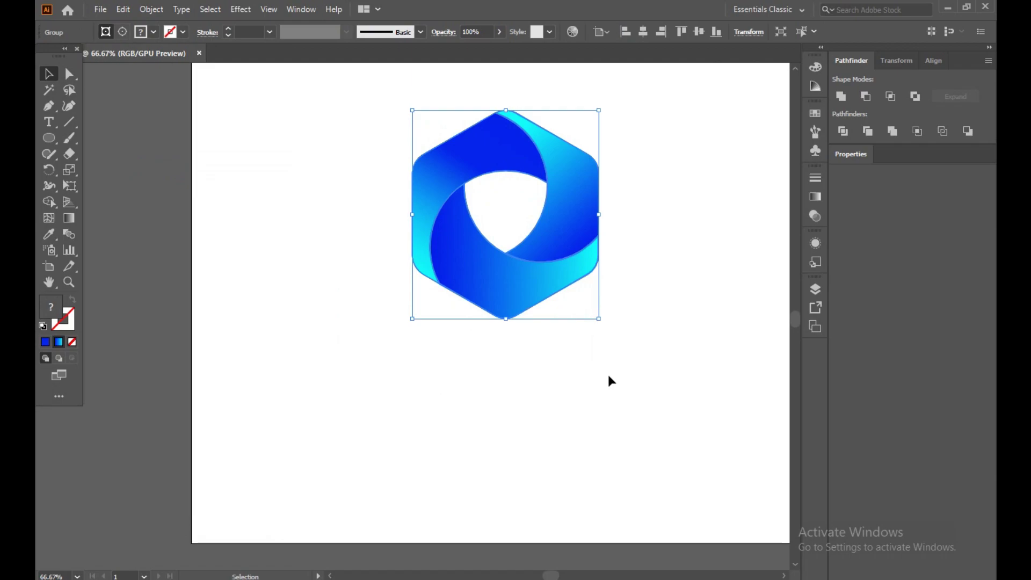
# Step: Move the grouped logo slightly down and to the left on the artboard, leaving it deselected
pyautogui.click(688, 352)
pyautogui.moveTo(491, 270)
pyautogui.mouseDown()
pyautogui.moveTo(536, 295)
pyautogui.moveTo(482, 280)
pyautogui.mouseUp()
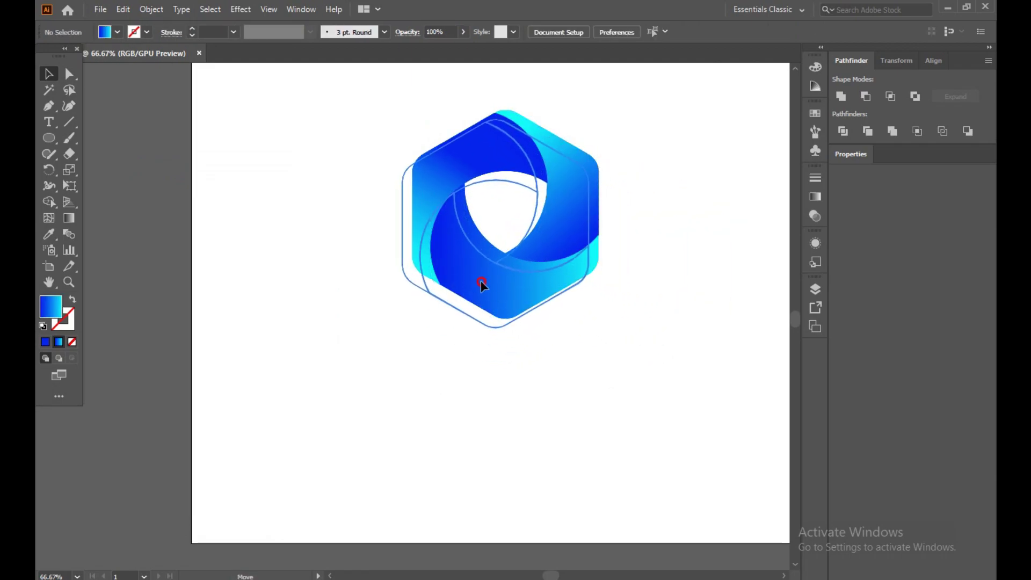
pyautogui.click(665, 365)
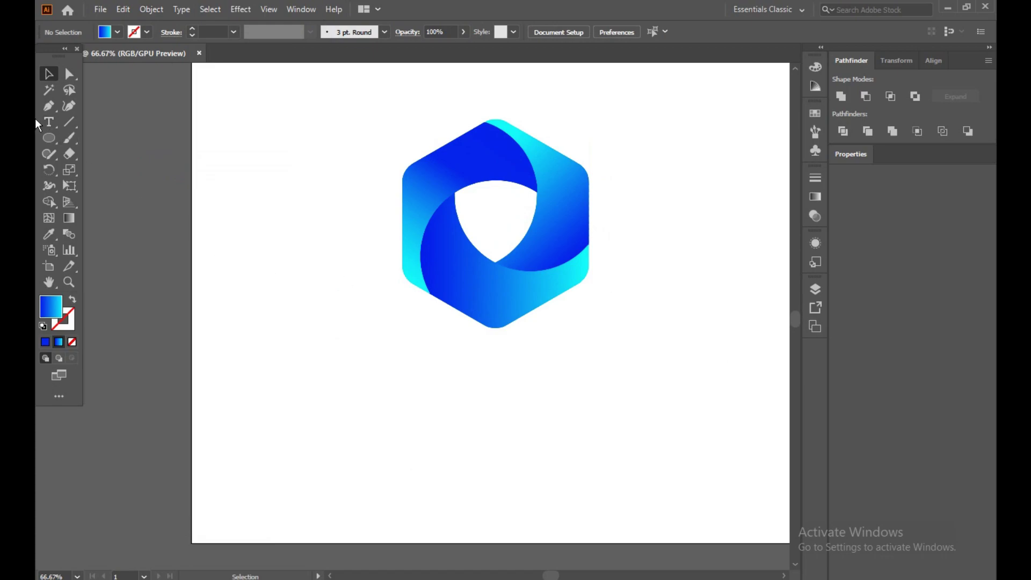
# Step: Add the text "OCEAN SHIPPING LTD" below the hexagon logo
pyautogui.click(462, 370)
pyautogui.write('OCEAN SHIPPING LTD')
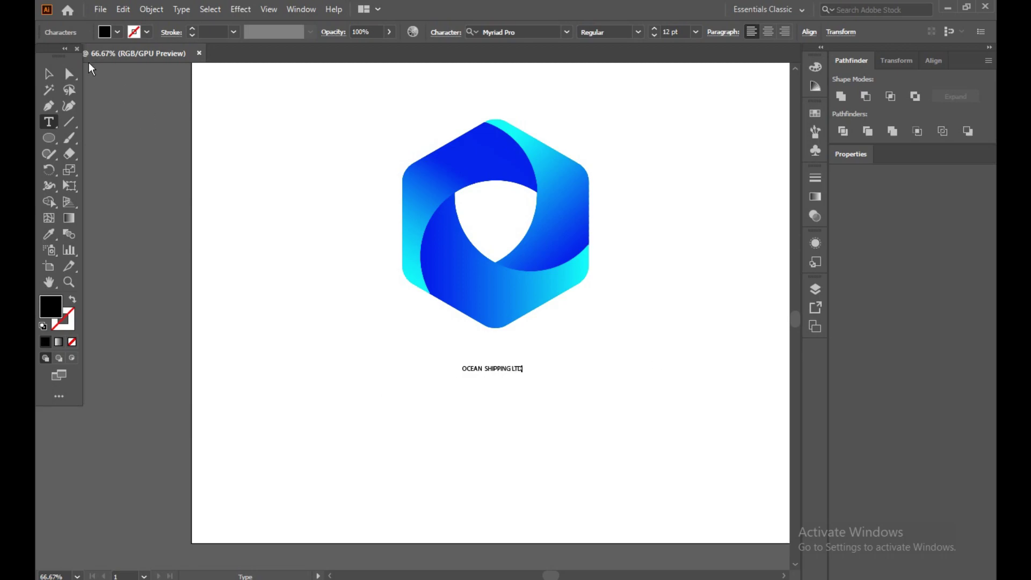
pyautogui.click(48, 74)
# Step: Scale the company name text up to about 46 pt and place it roughly centred beneath the logo
pyautogui.moveTo(522, 375); pyautogui.dragTo(675, 486)
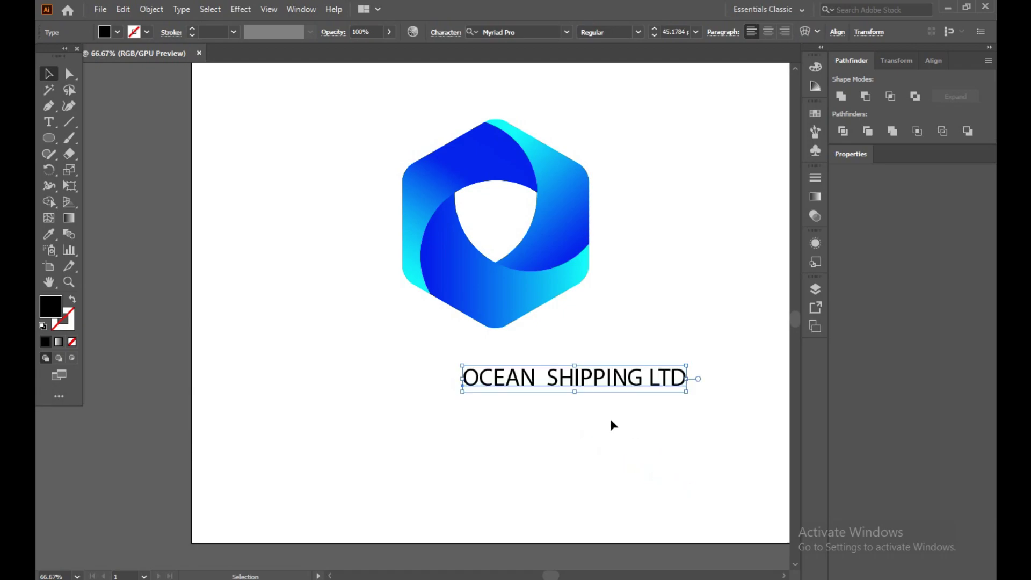
pyautogui.moveTo(616, 378); pyautogui.dragTo(540, 369)
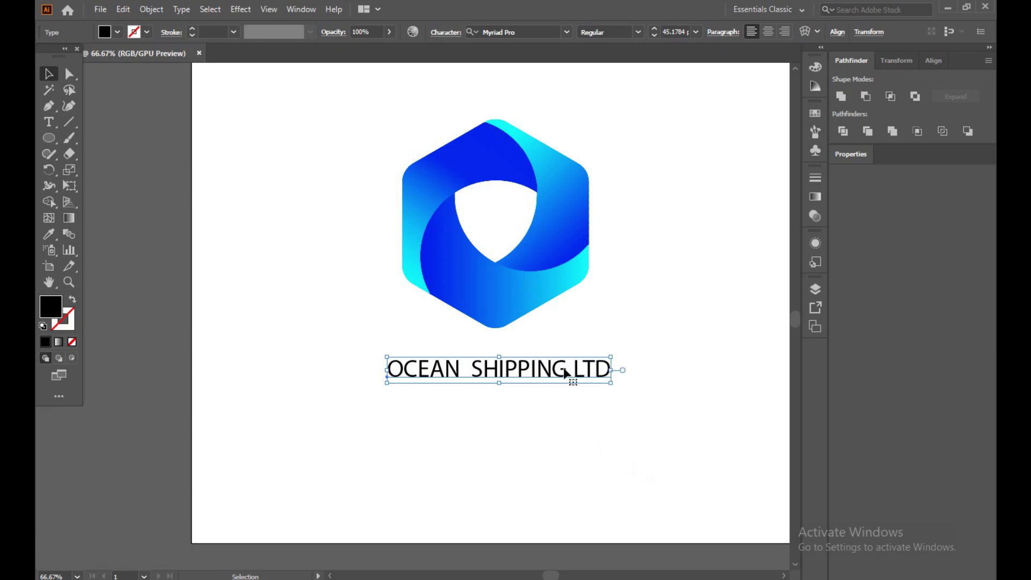
pyautogui.moveTo(611, 383); pyautogui.dragTo(562, 375)
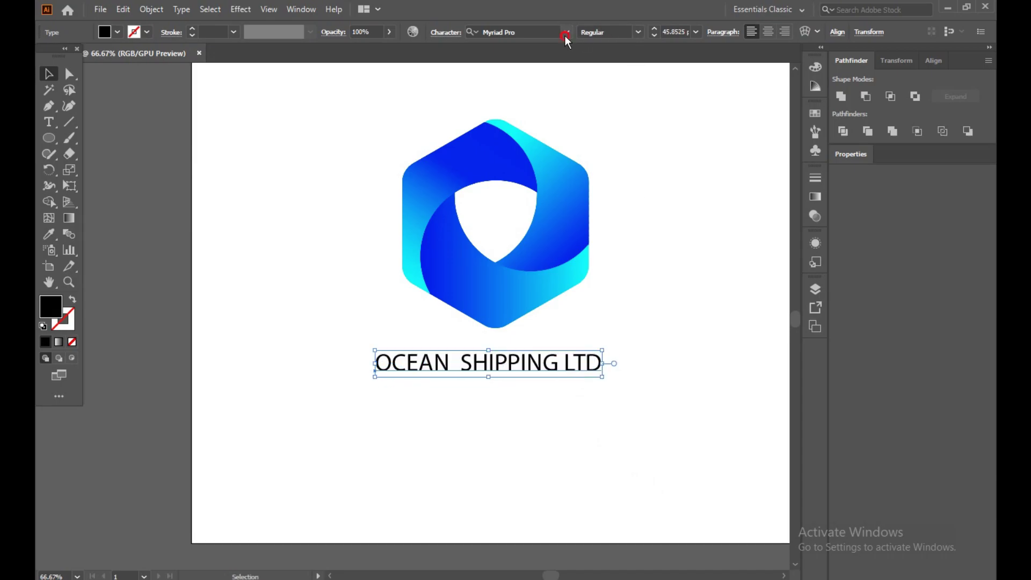
# Step: Set the company name's font to Bauhaus 93 and nudge the text slightly to the right under the logo
pyautogui.click(567, 32)
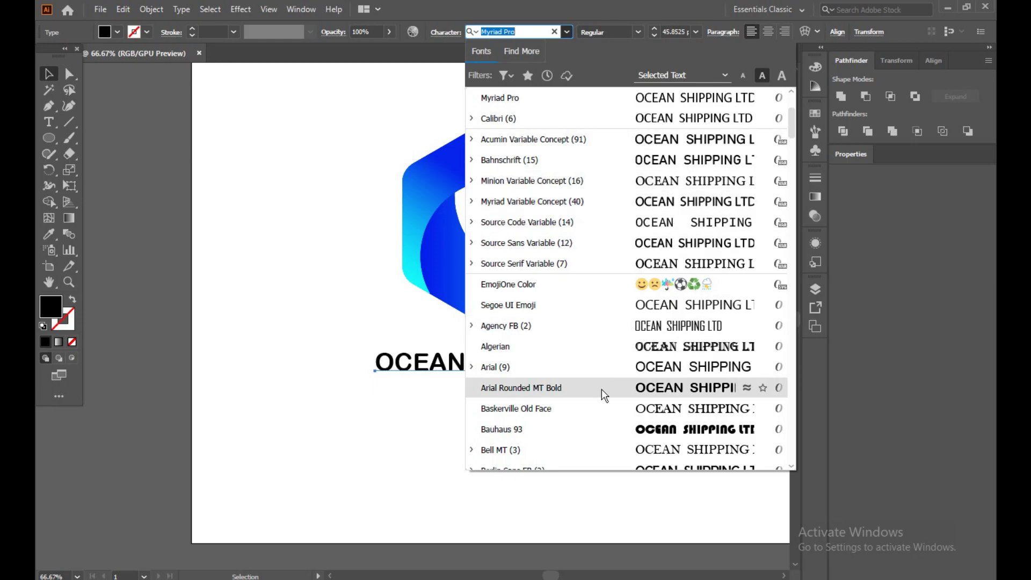
pyautogui.click(604, 424)
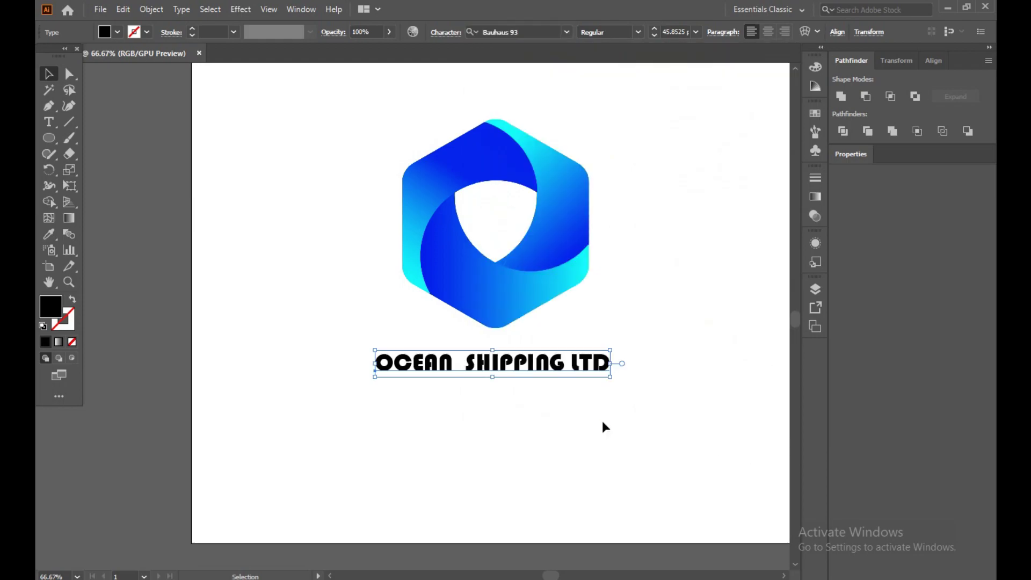
pyautogui.click(656, 371)
pyautogui.moveTo(548, 372)
pyautogui.mouseDown()
pyautogui.moveTo(553, 361)
pyautogui.moveTo(555, 371)
pyautogui.mouseUp()
pyautogui.click(684, 362)
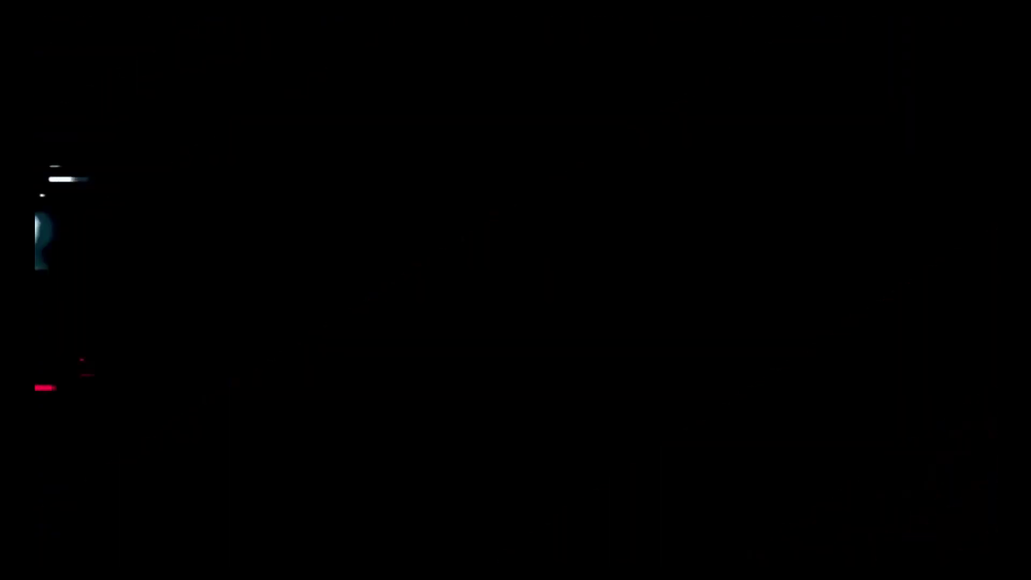